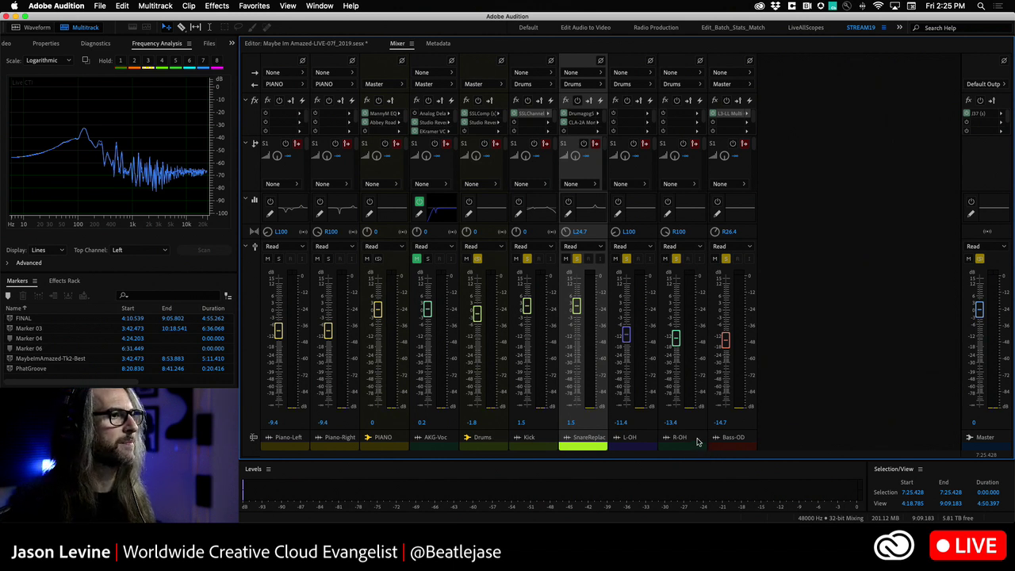
Play a passage of the soloed drums and bass with their effects racks bypassed, and stop playback
key(space)
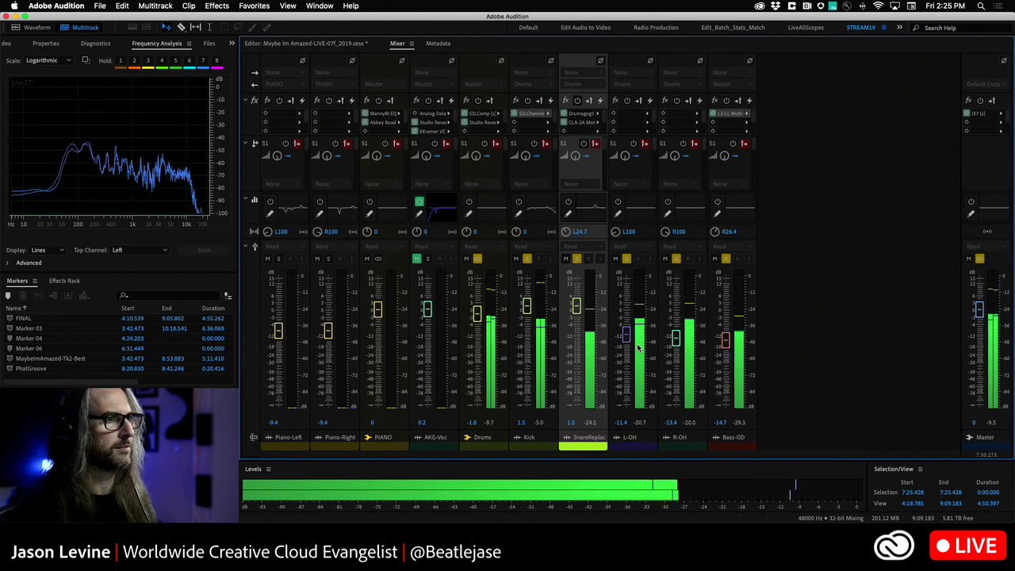
key(space)
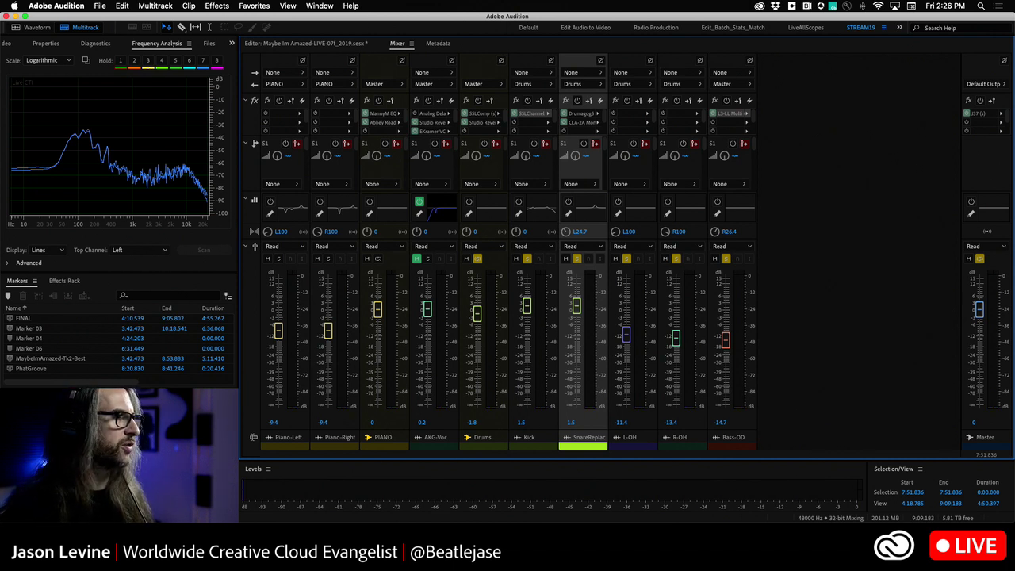
Switch to Finder to examine the microphone placement in the MVI_6841.MOV drum video preview, and return to Adobe Audition
key(super+Tab)
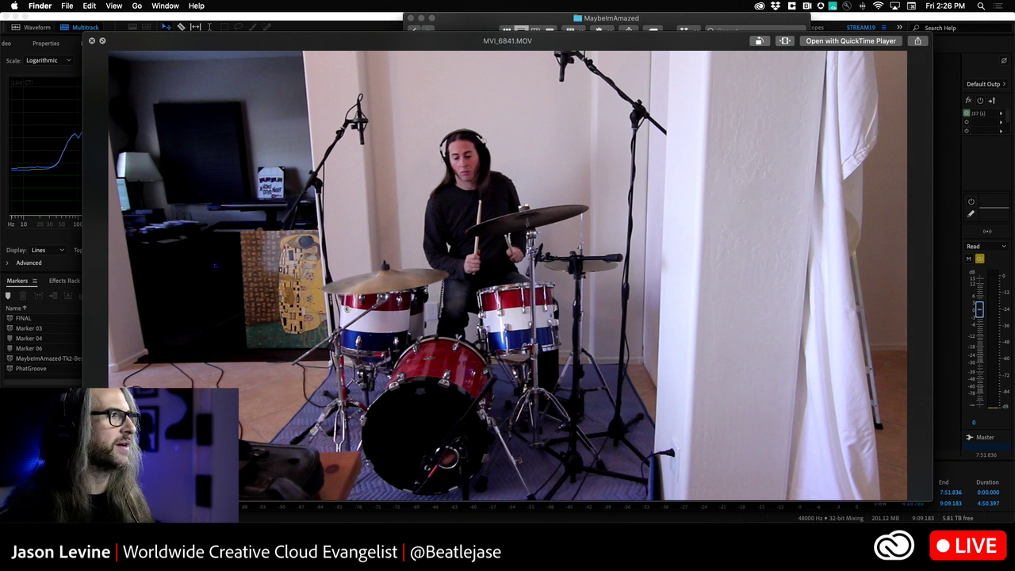
mouse_move(444, 464)
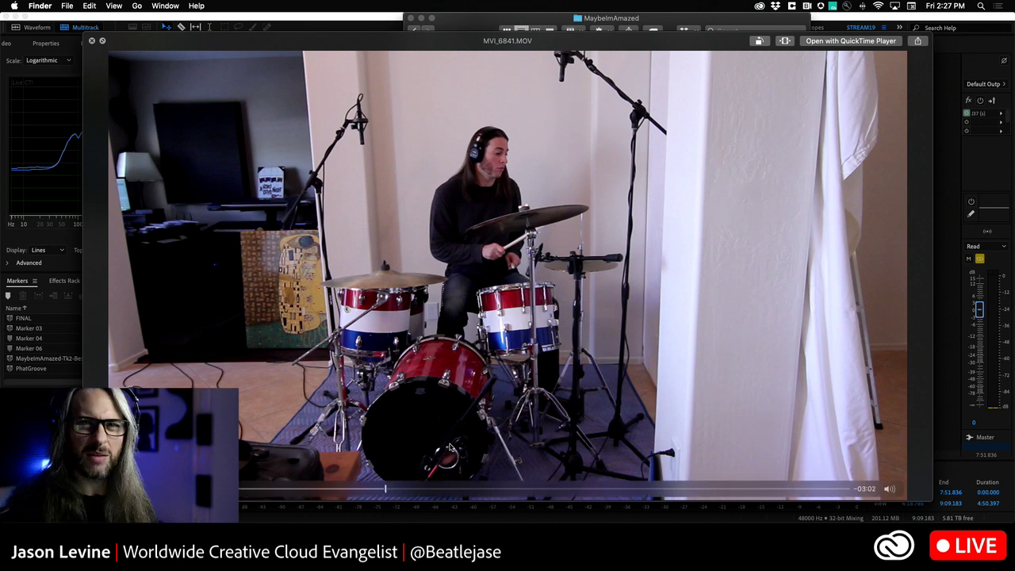
key(super+Tab)
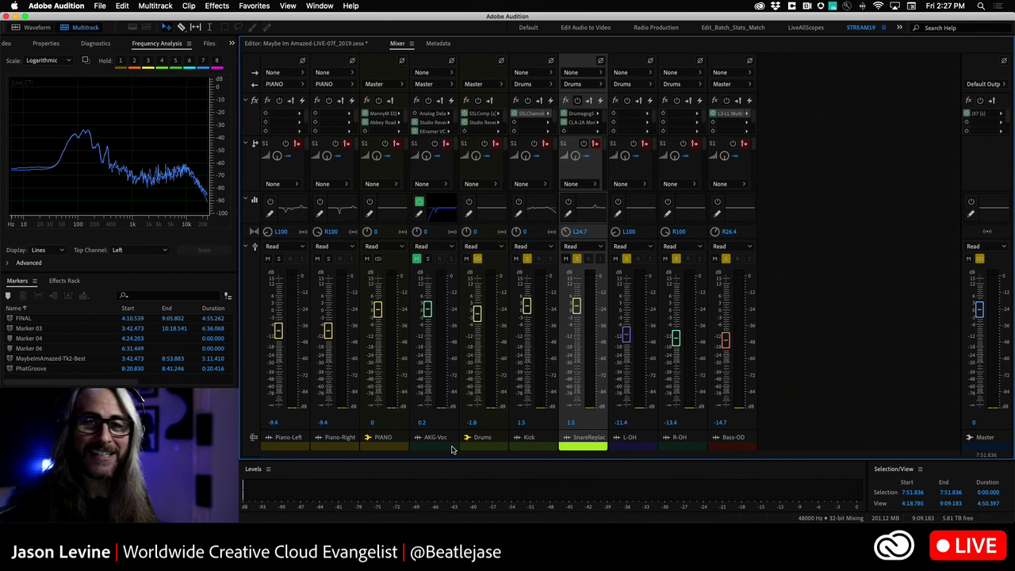
key(super+Tab)
key(space)
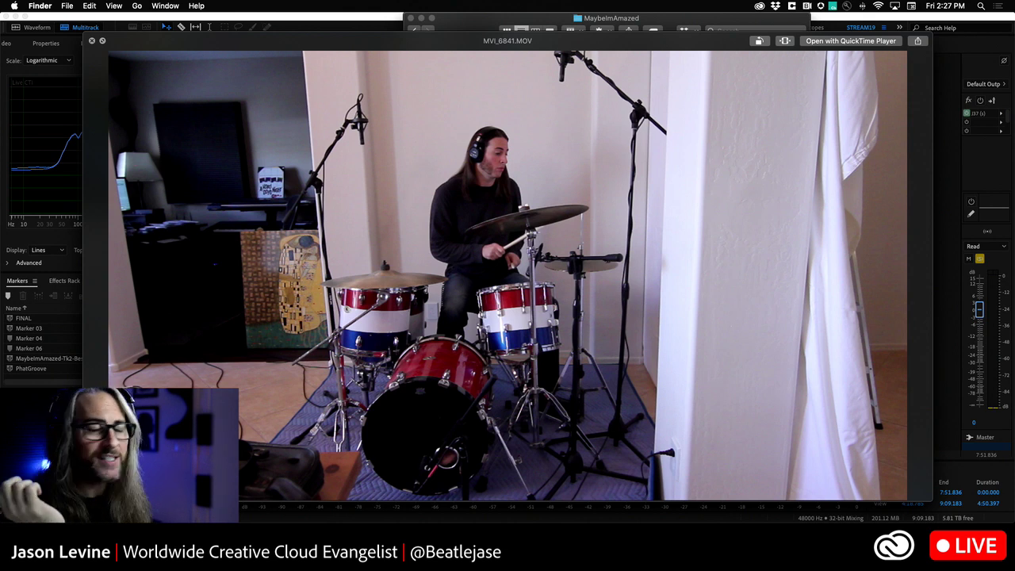
key(super+Tab)
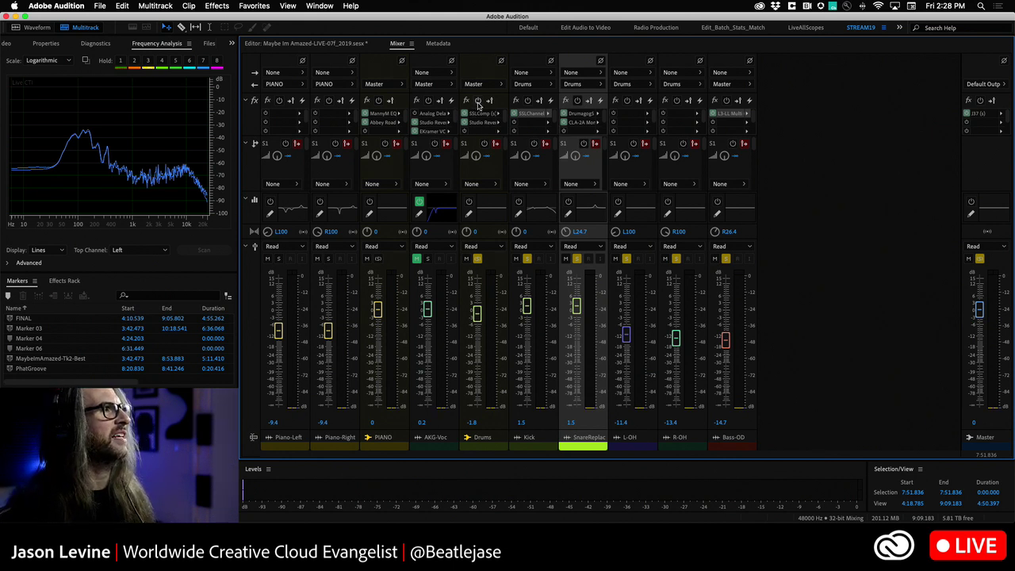
Enable the effects racks on Drums, Kick, SnareReplace, Bass-OD and Master, plus the EQ on Kick and SnareReplace
click(477, 101)
click(527, 101)
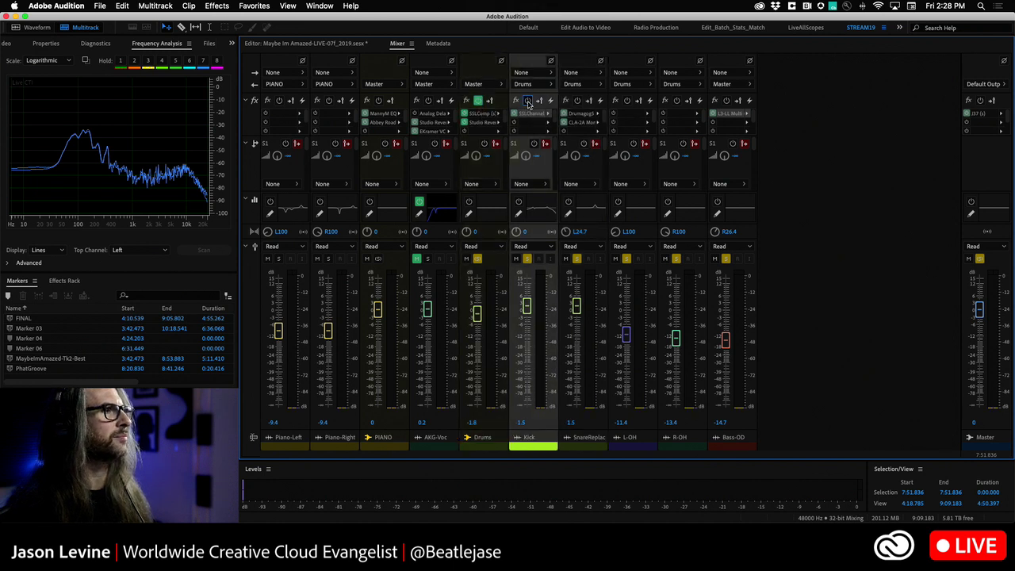
click(517, 201)
click(568, 202)
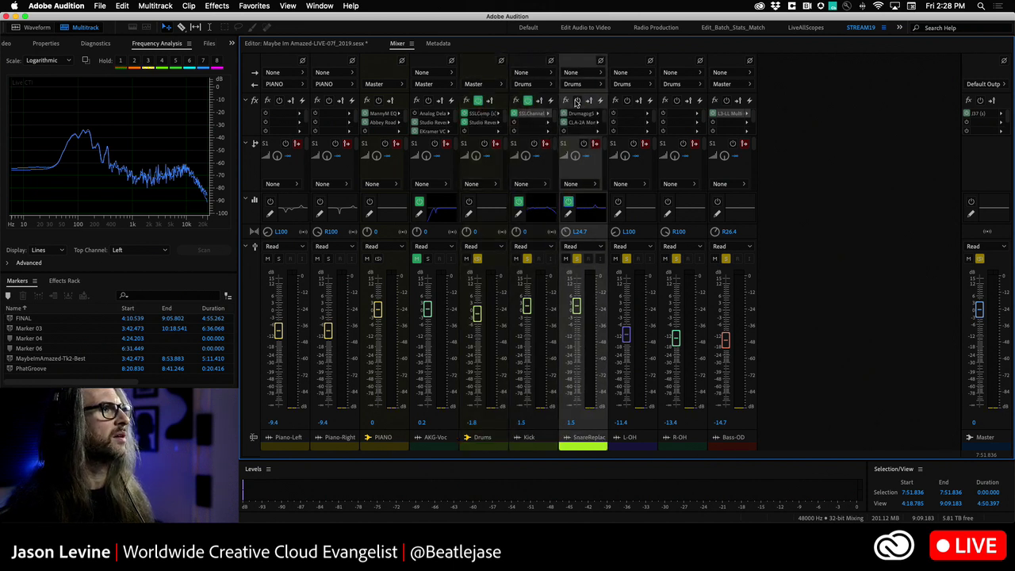
click(576, 100)
click(727, 101)
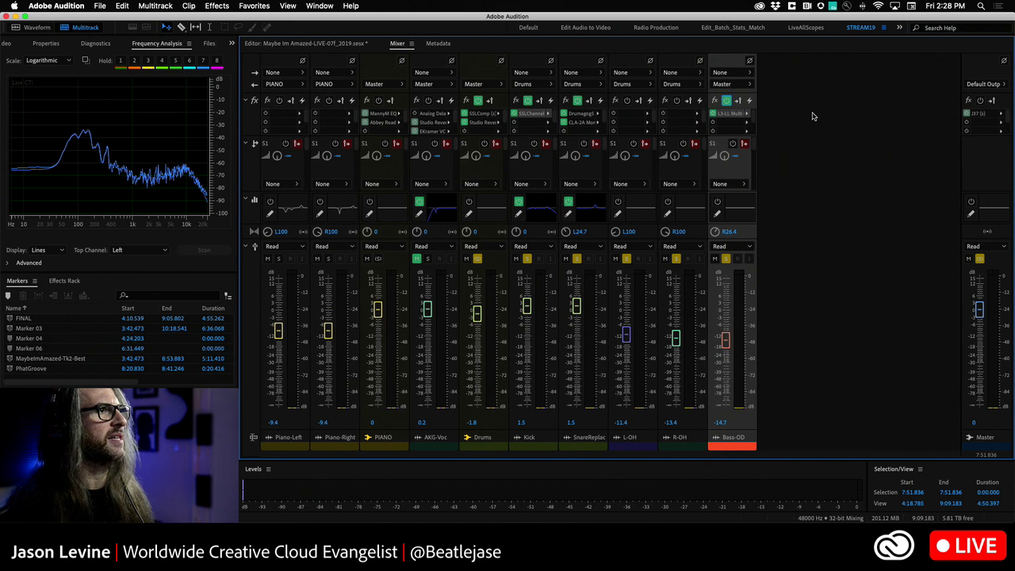
click(975, 103)
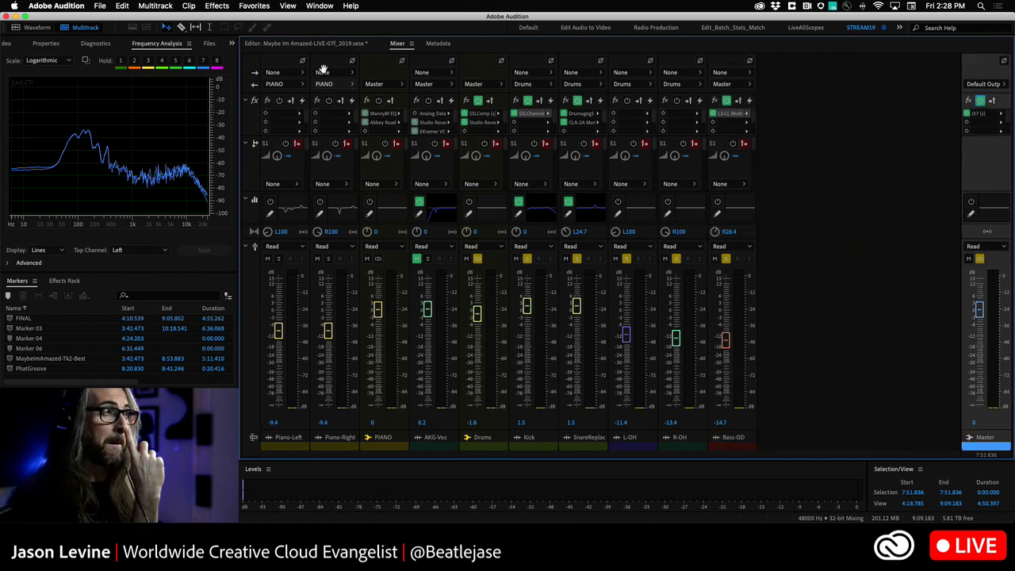
Play the session from 7:29.038 and raise the Master fader to 4.8 dB in the mixer
click(309, 43)
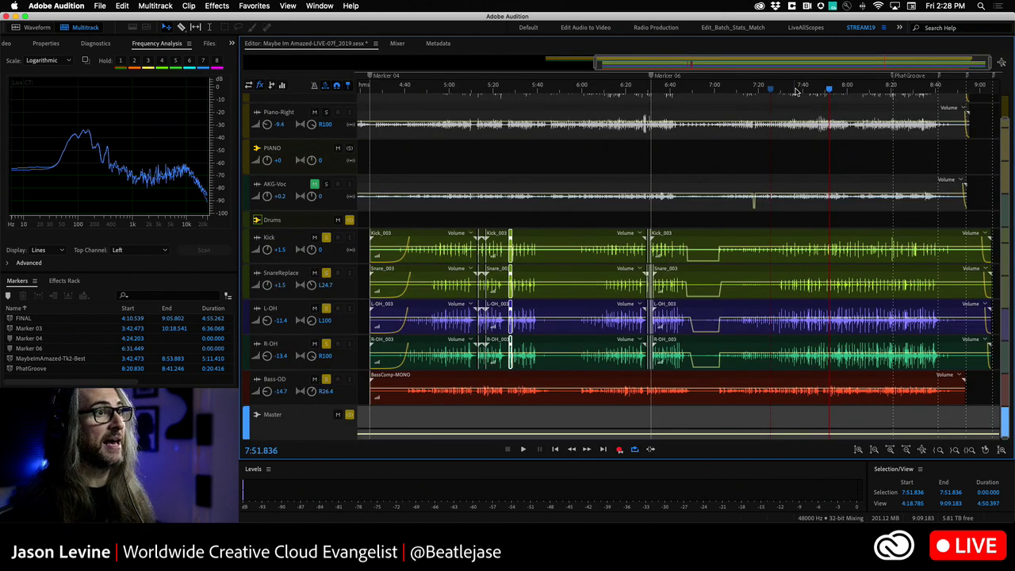
drag(796, 91, 778, 89)
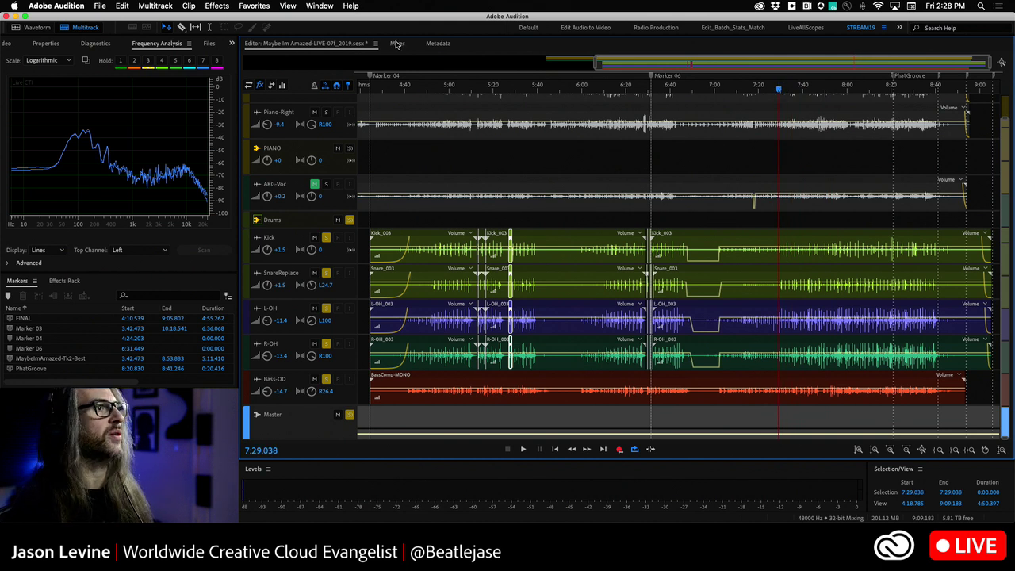
click(396, 43)
key(space)
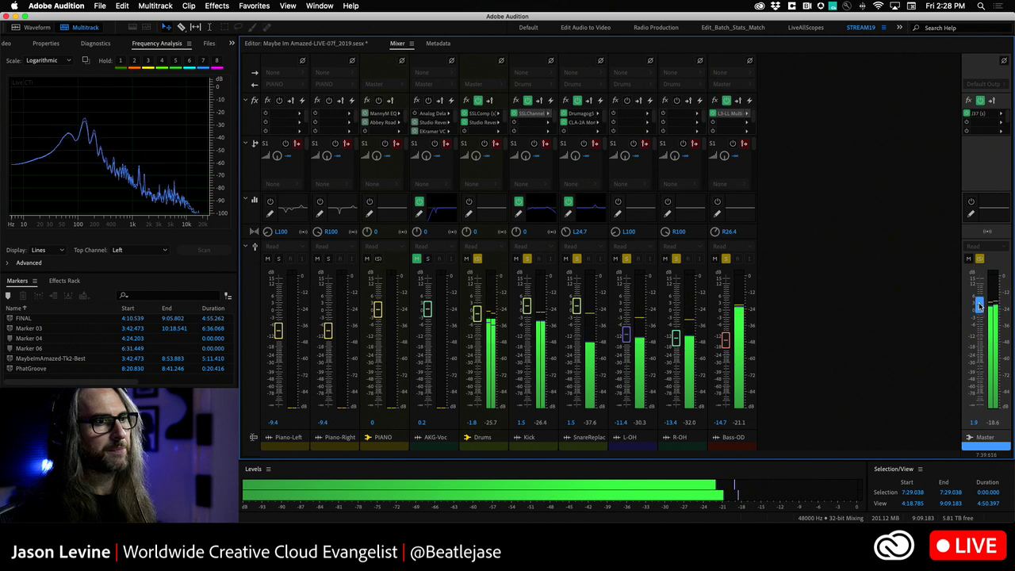
drag(978, 310, 979, 299)
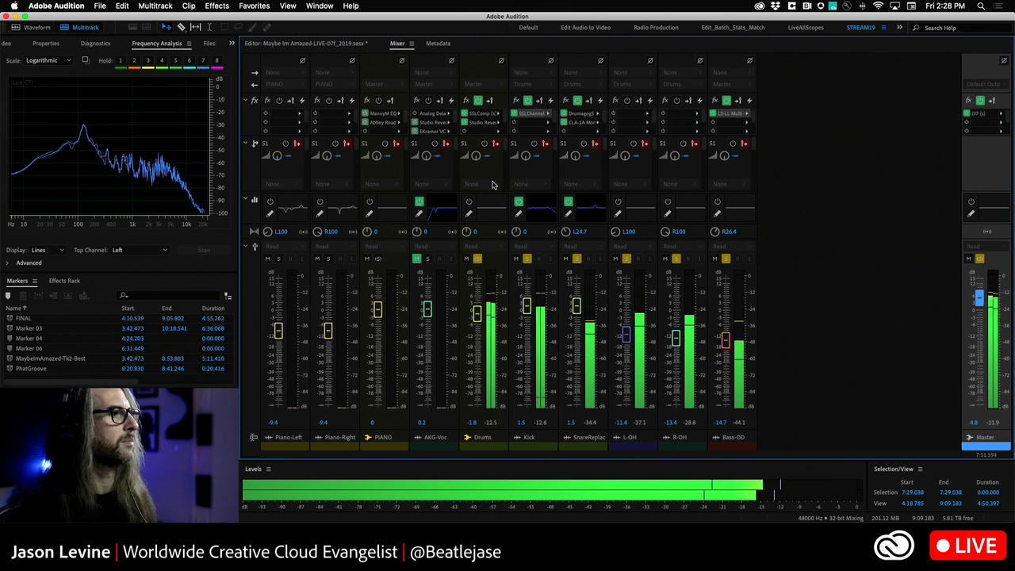
Solo the PIANO bus during playback to hear it with the drums and bass, remove the solo and stop playback
click(378, 260)
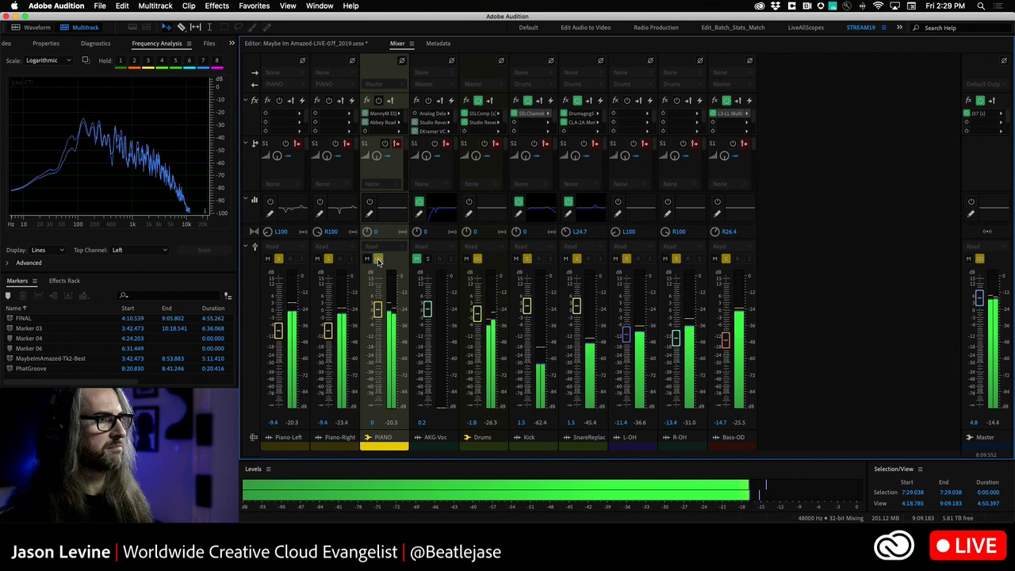
click(379, 260)
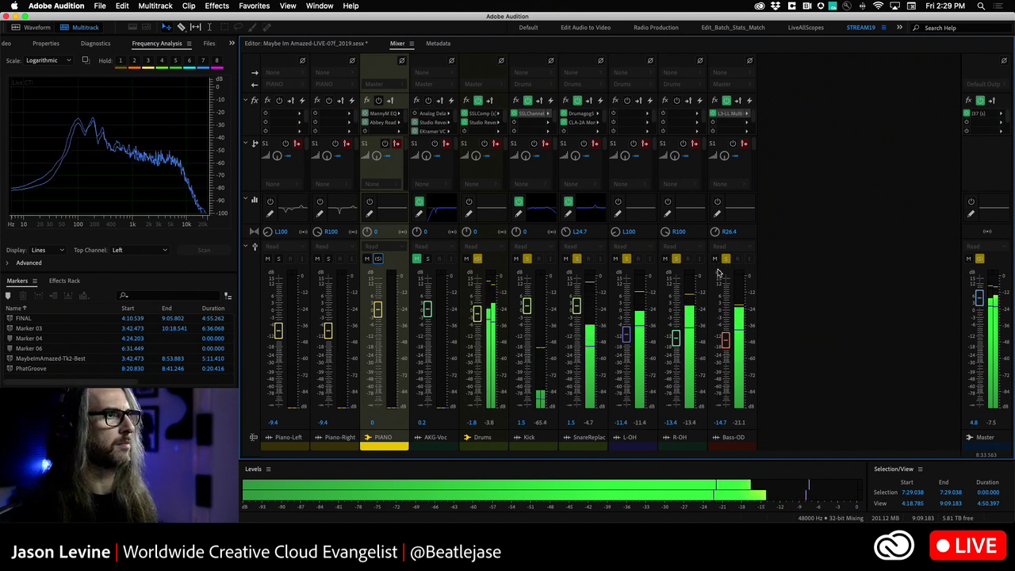
key(space)
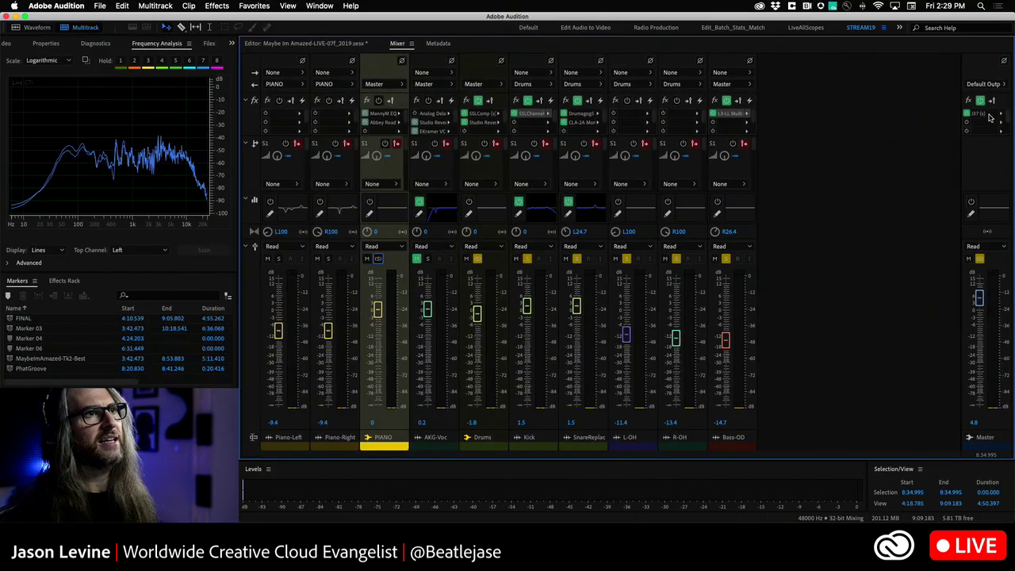
Open the J37 effect on the Master track, examine its tape settings, and close it
click(990, 117)
double_click(989, 117)
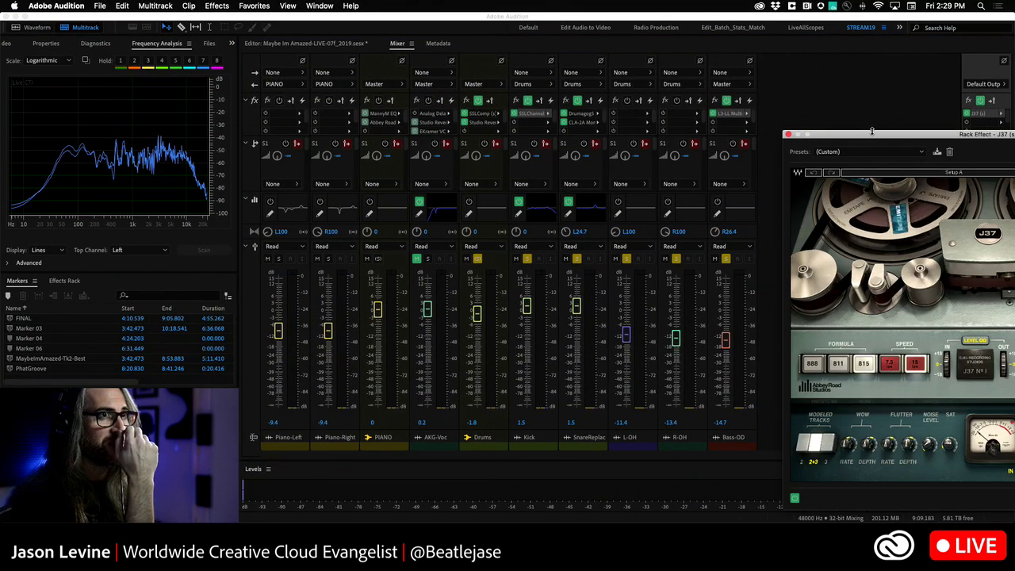
drag(869, 130, 500, 34)
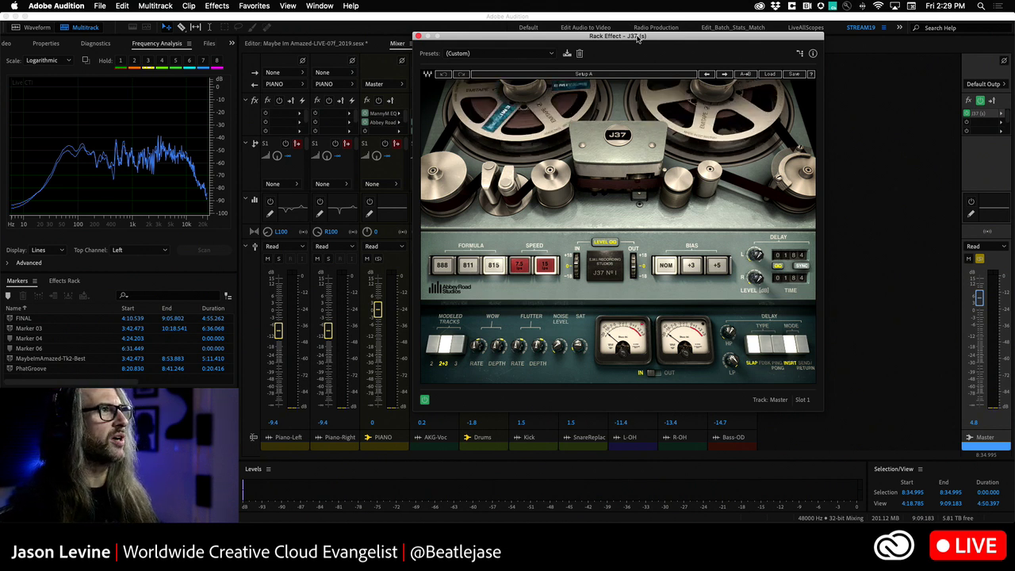
drag(638, 37, 619, 36)
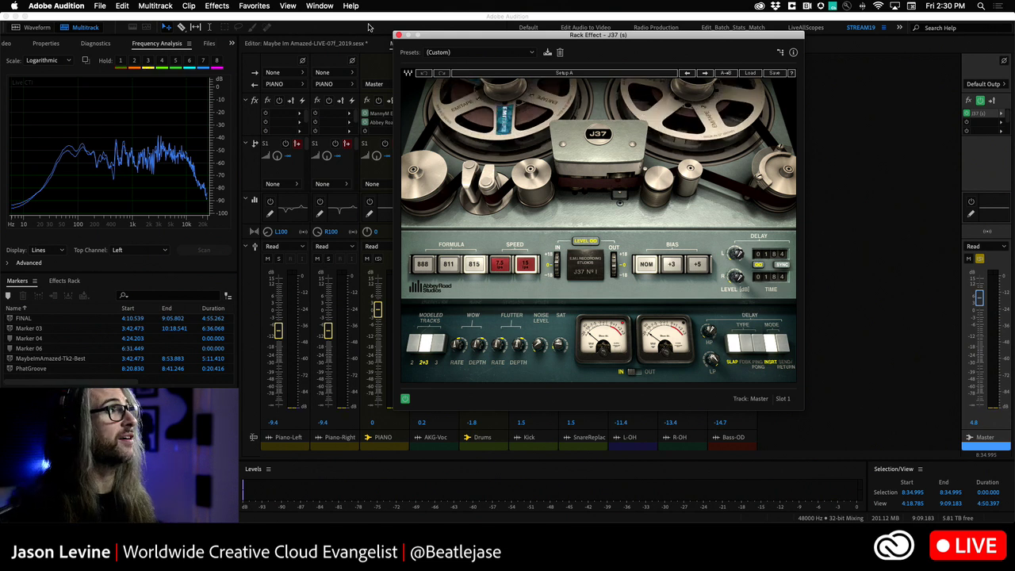
click(399, 36)
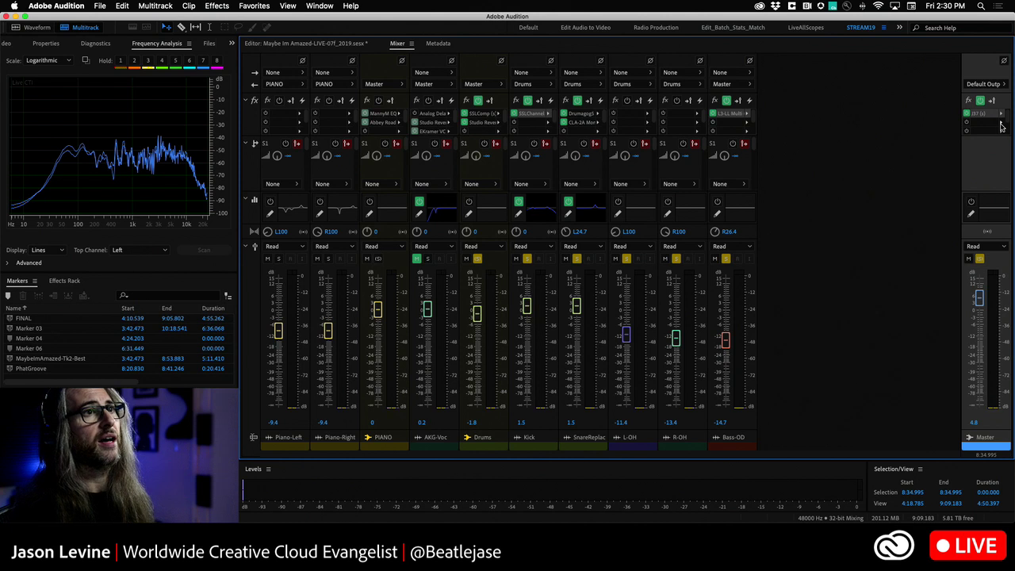
Add Softube's Tape Audio Unit effect to the second slot of the Master effects rack
click(1001, 125)
mouse_move(896, 265)
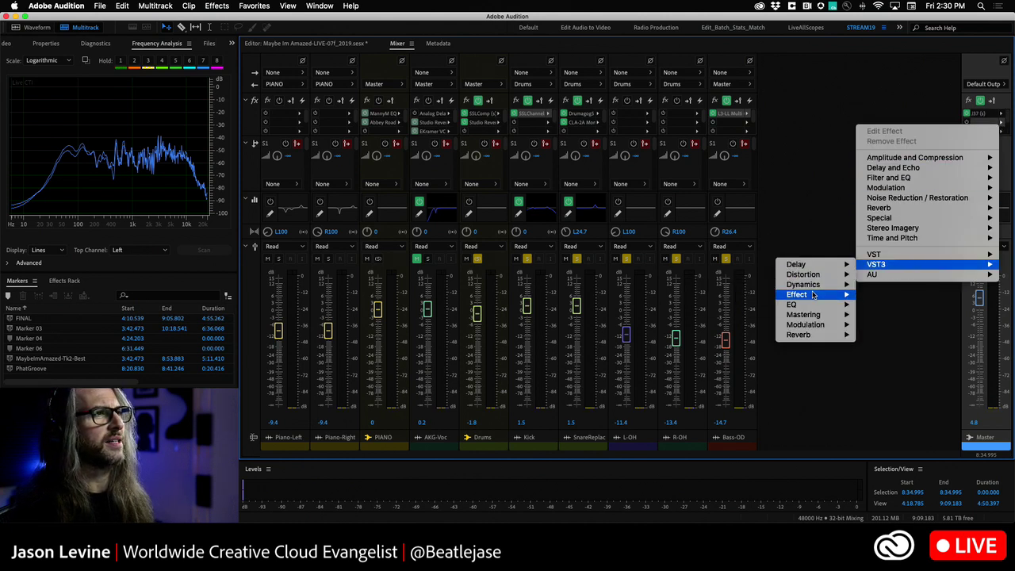
mouse_move(813, 294)
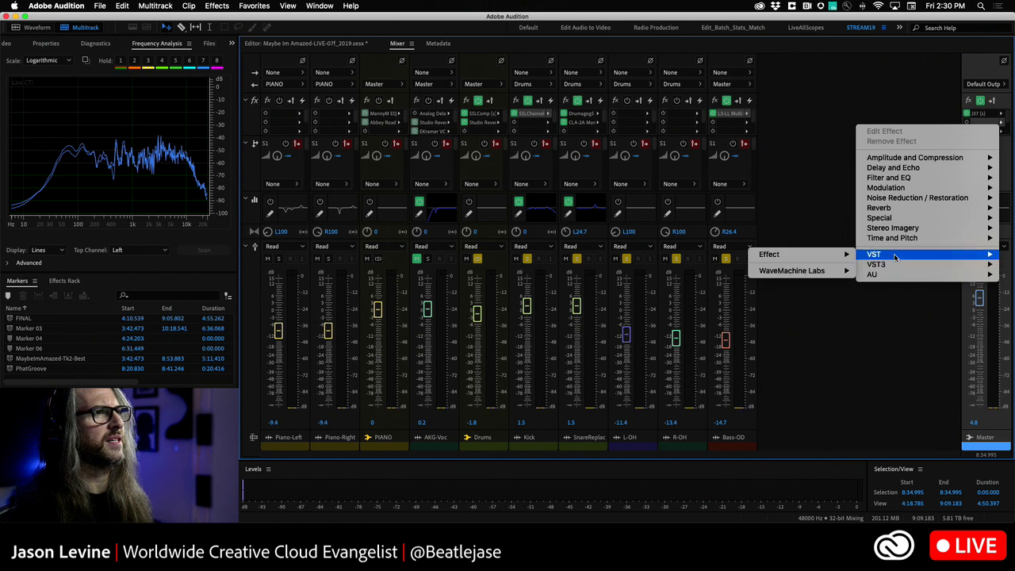
mouse_move(769, 284)
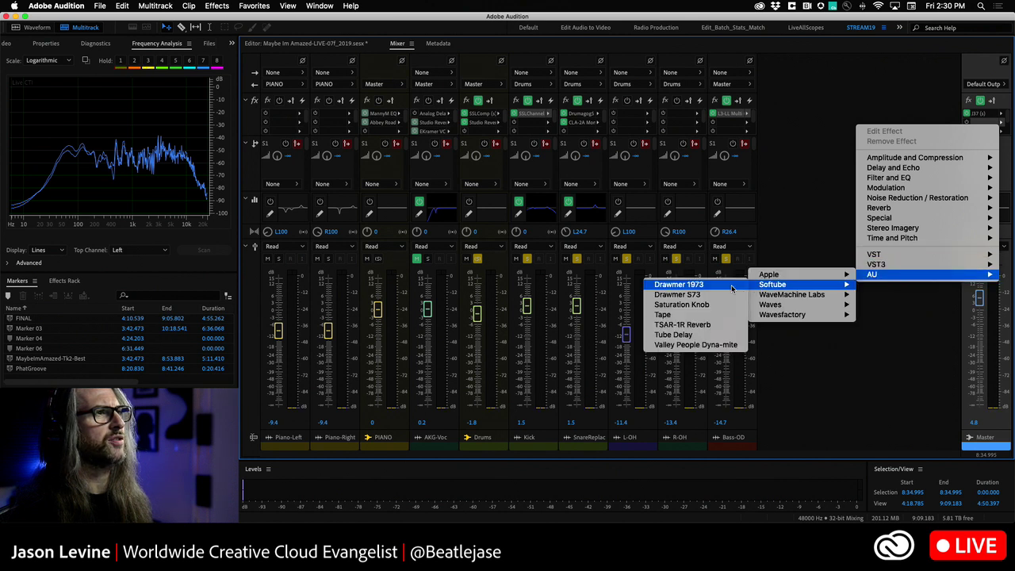
click(688, 316)
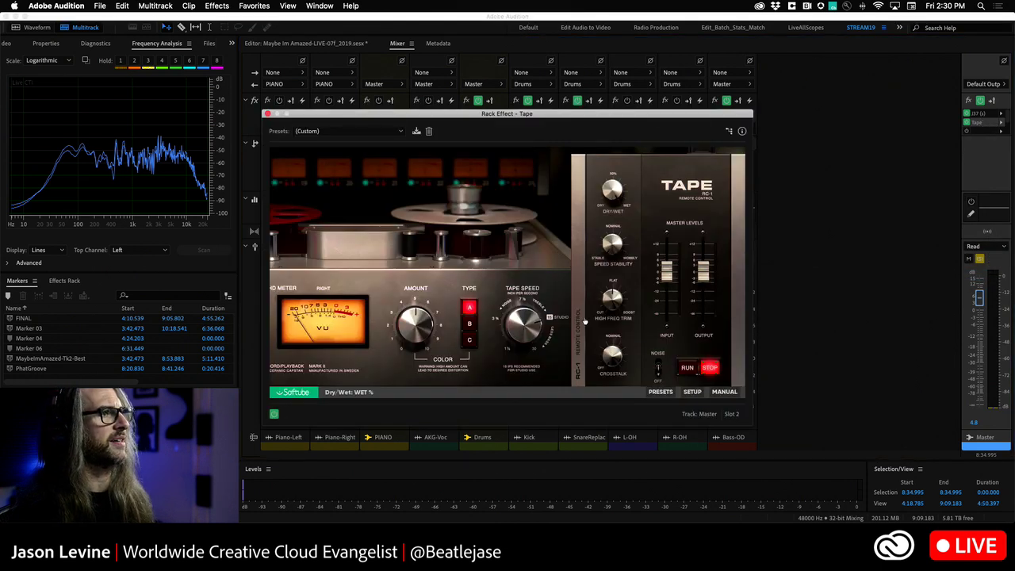
Hide the Tape effect's RC-1 remote control, try color types B and C, and return to type A
click(577, 311)
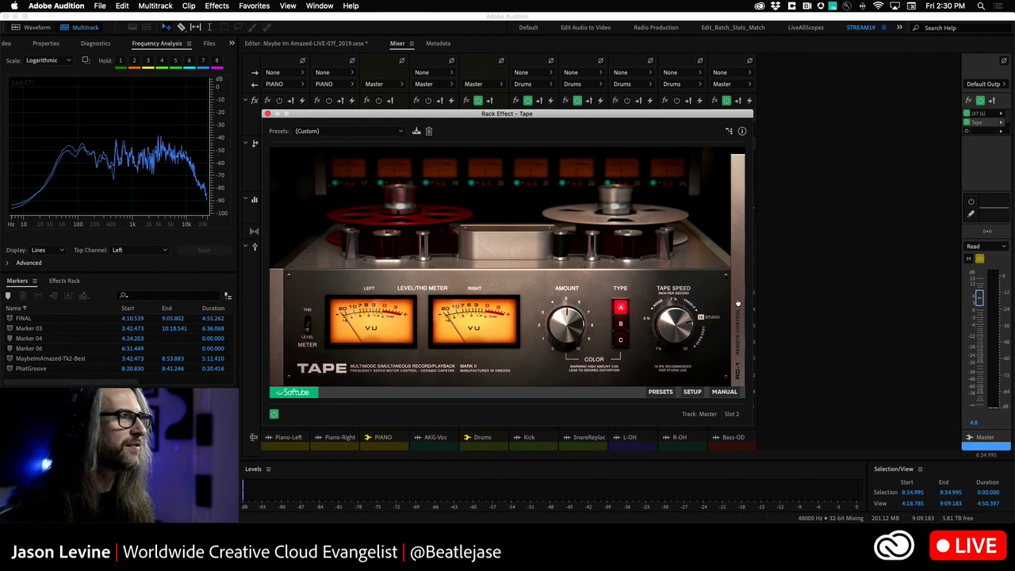
click(620, 323)
click(620, 339)
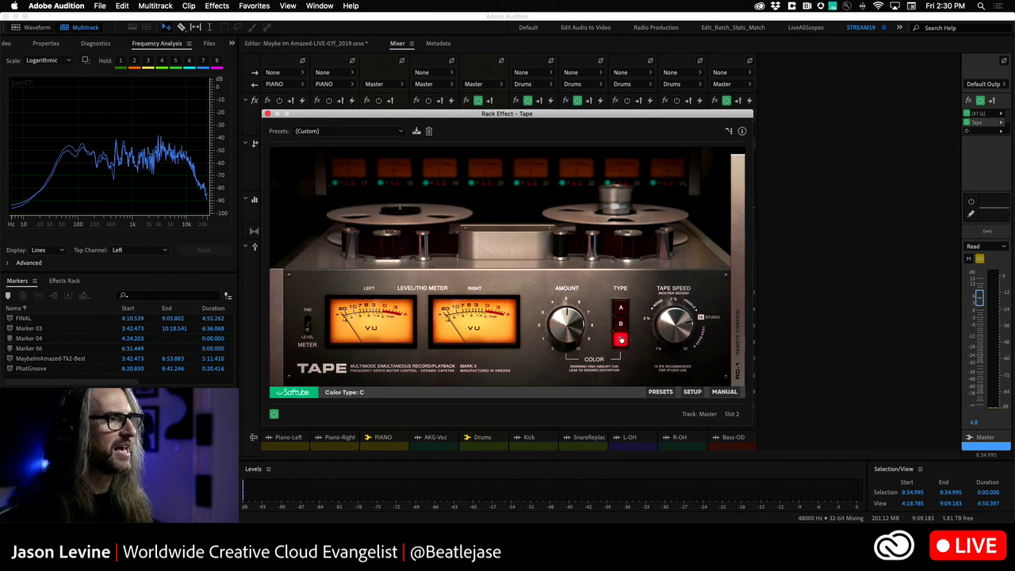
click(620, 323)
click(620, 308)
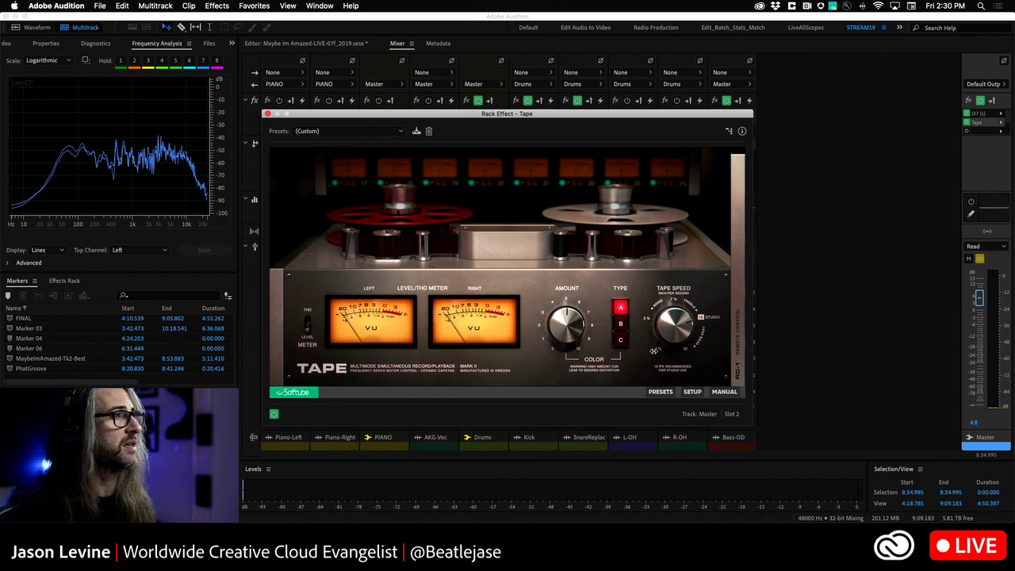
Examine the Tape effect's color amount and the RC-1 speed stability and high frequency trim, and close the effect
mouse_move(584, 327)
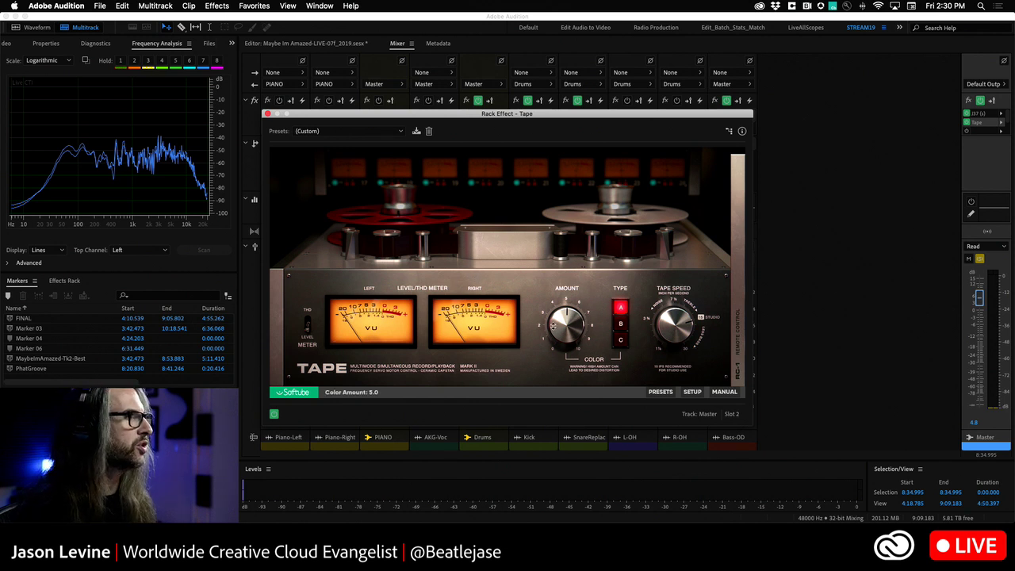
click(739, 336)
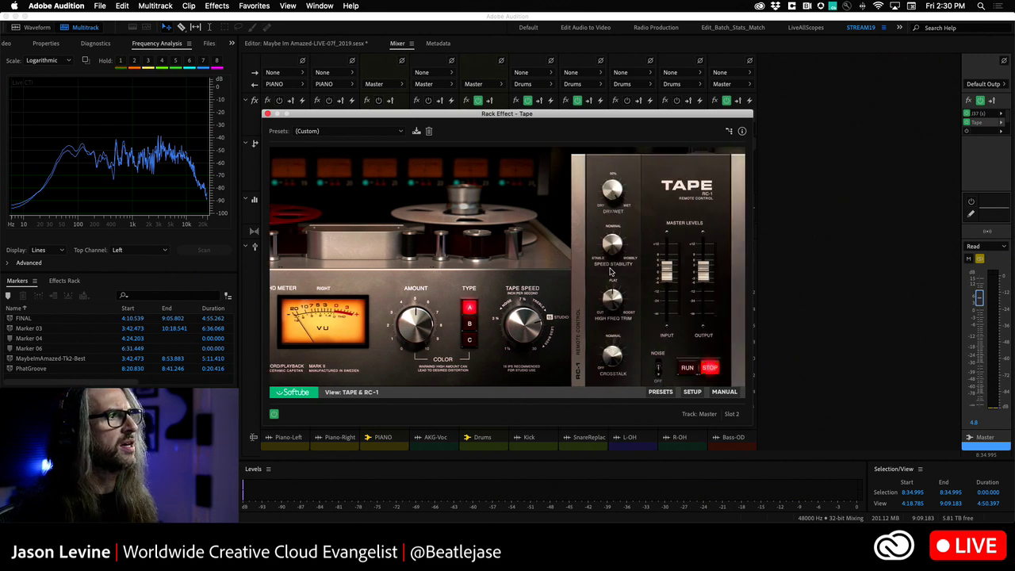
mouse_move(614, 254)
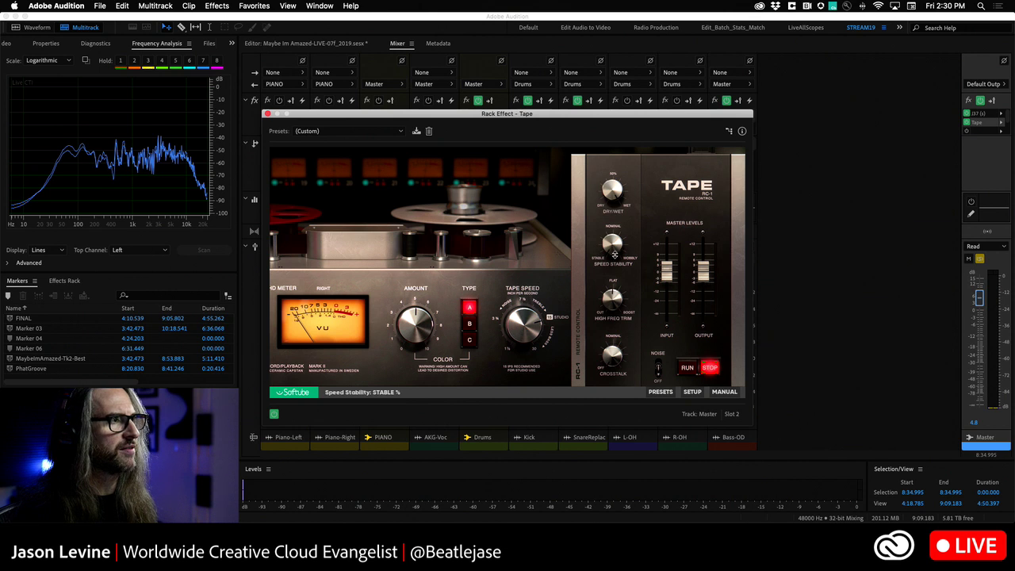
mouse_move(617, 293)
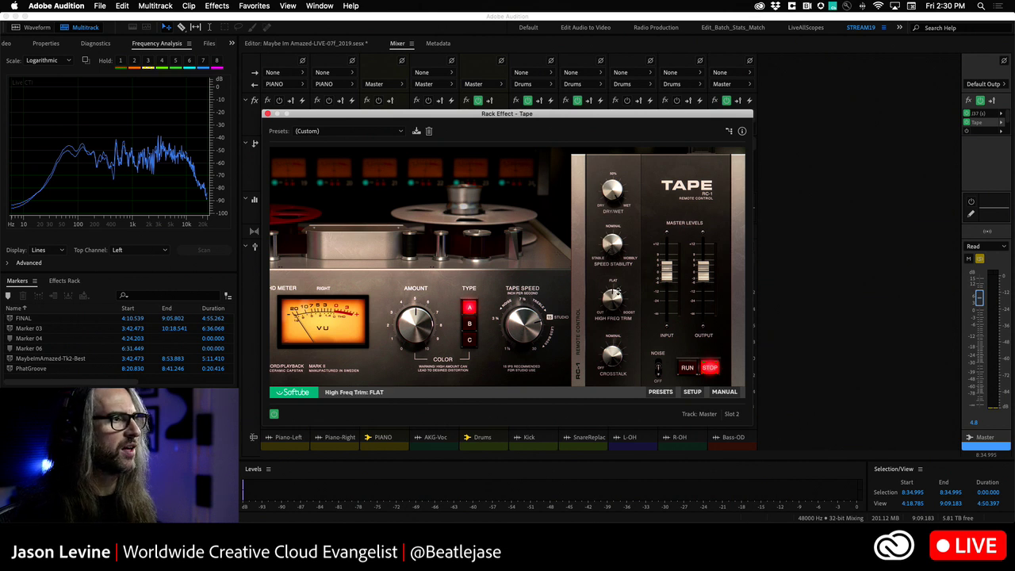
click(580, 337)
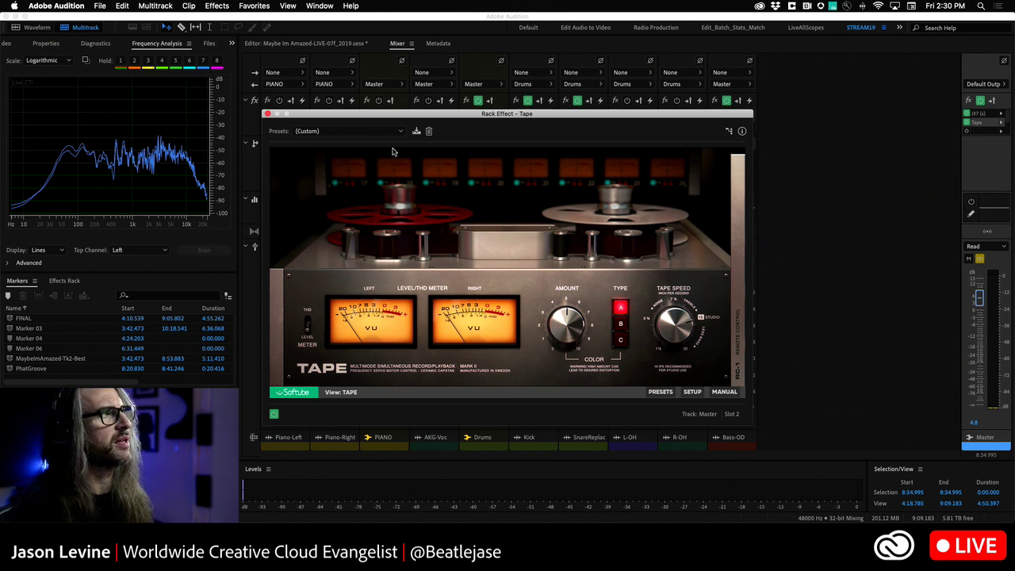
click(267, 114)
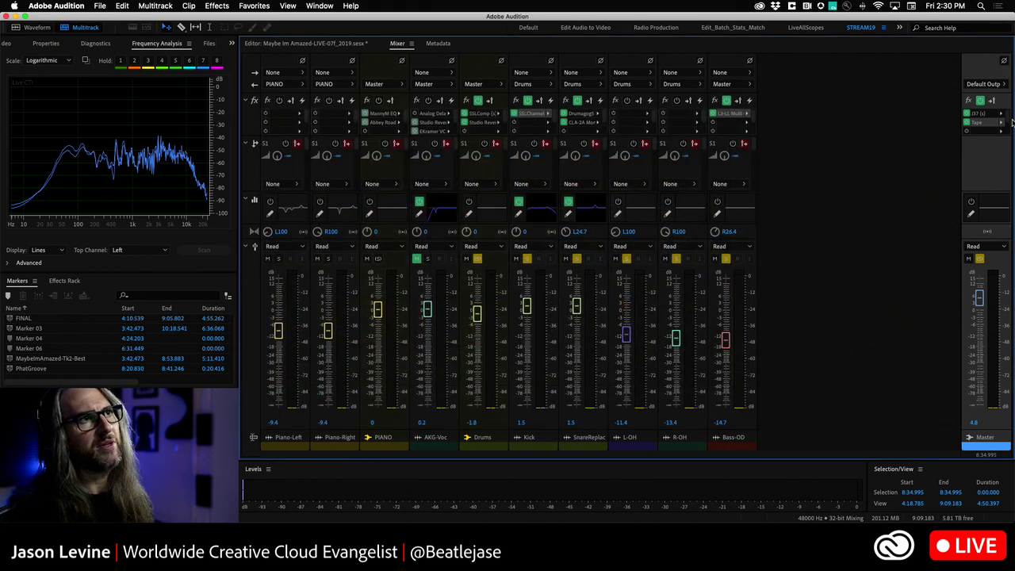
Dismiss the notice about Audition quitting, send the crash report to Adobe as the application relaunches, and close the acknowledgement
click(1000, 122)
key(super+Tab)
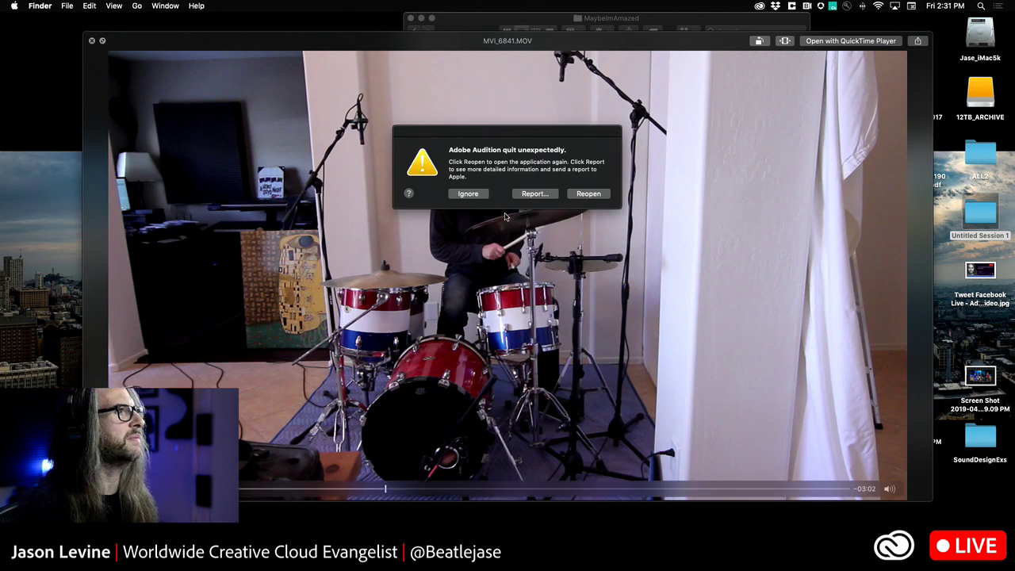
click(466, 195)
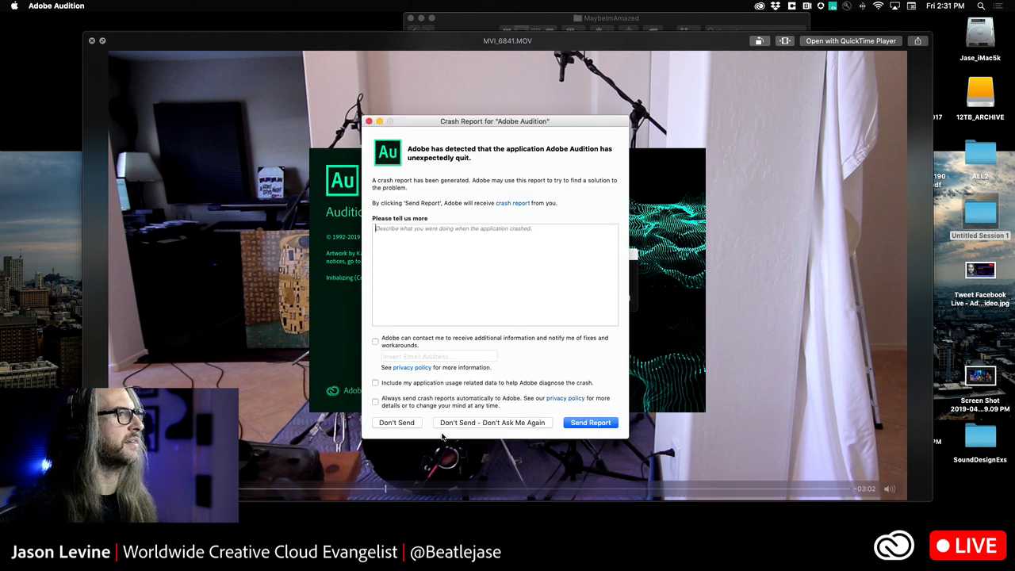
click(593, 422)
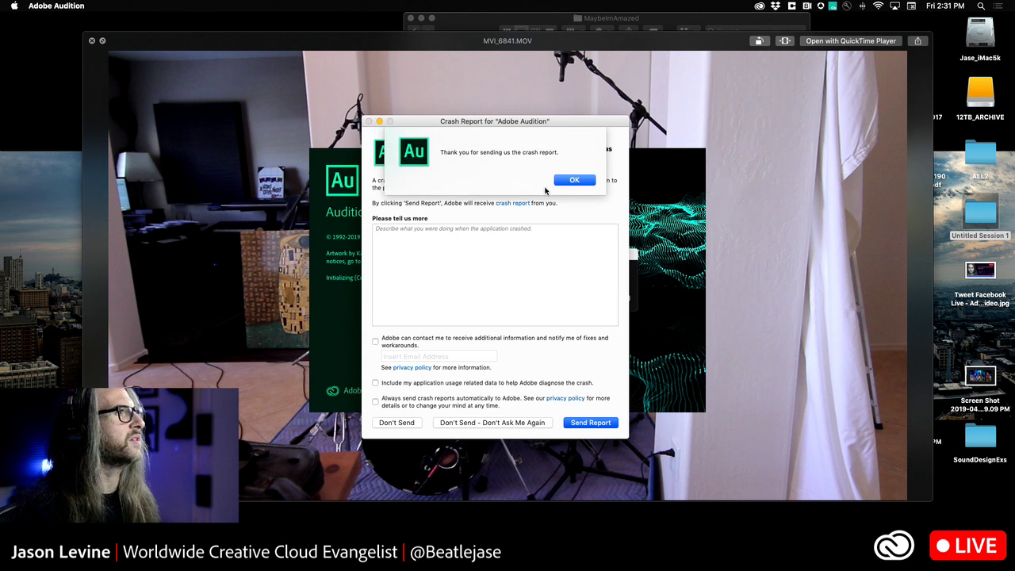
click(563, 180)
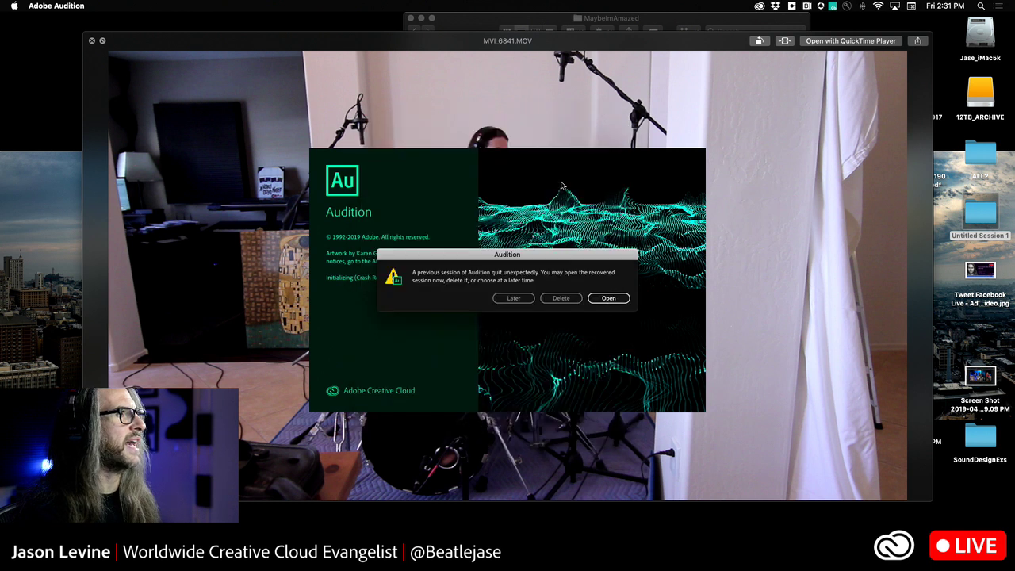
Delete the recovered session and reopen the recent session Maybe Im Amazed-LIVE-07f_2019.sesx
click(552, 299)
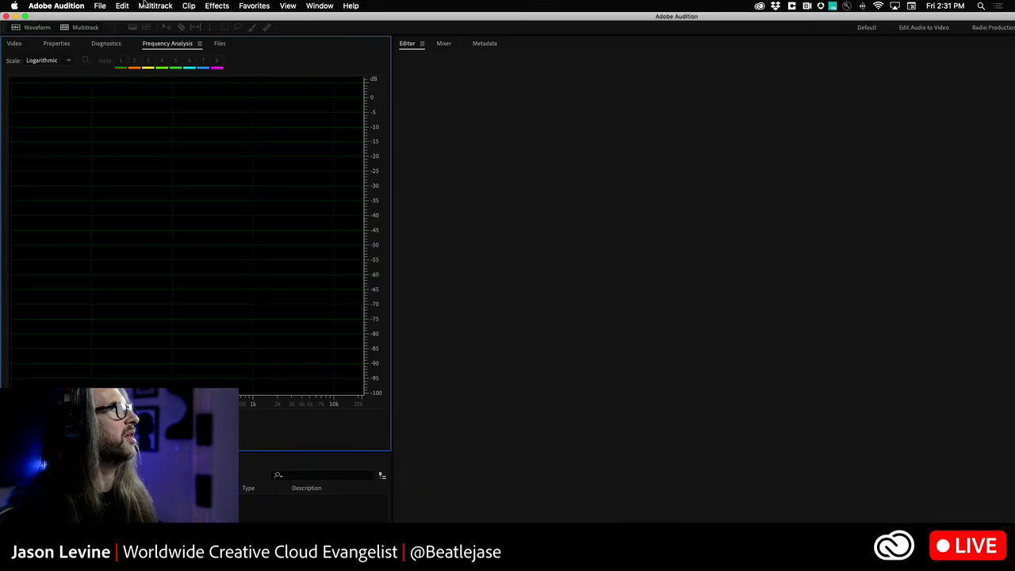
click(100, 6)
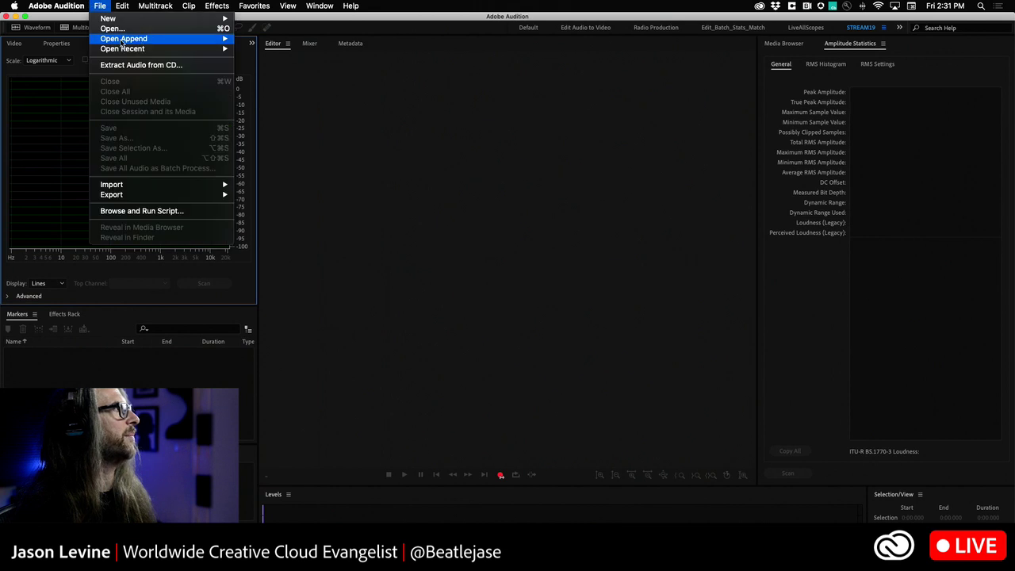
mouse_move(127, 48)
click(286, 51)
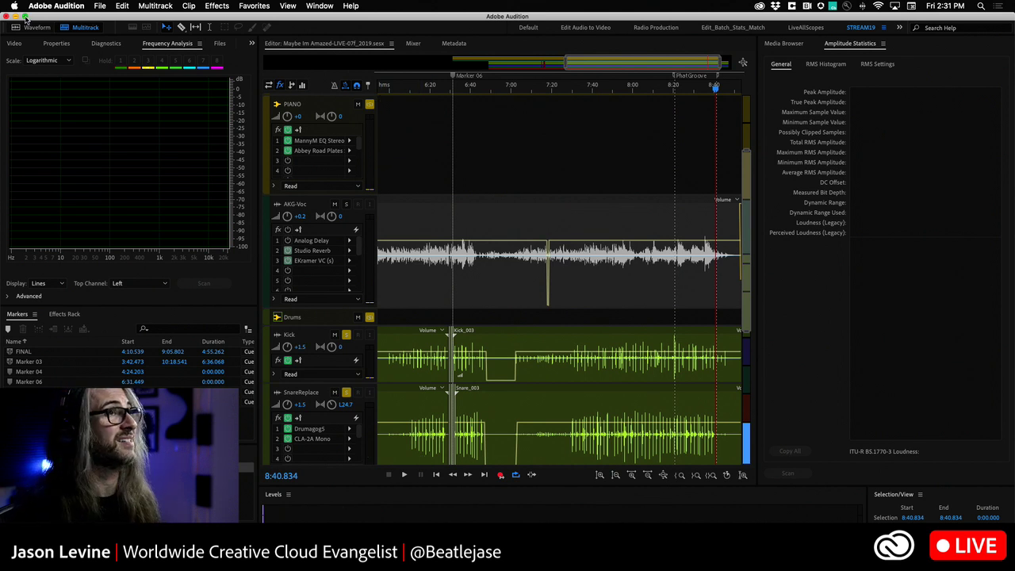
Close the Amplitude Statistics and Media Browser panels to give the Editor more room
click(882, 44)
click(900, 51)
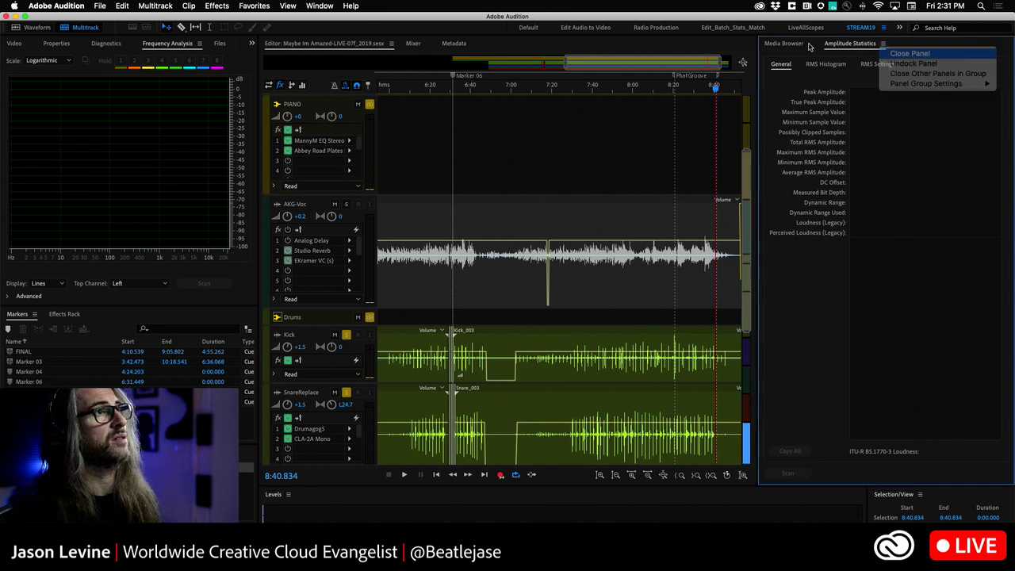
click(809, 44)
click(829, 54)
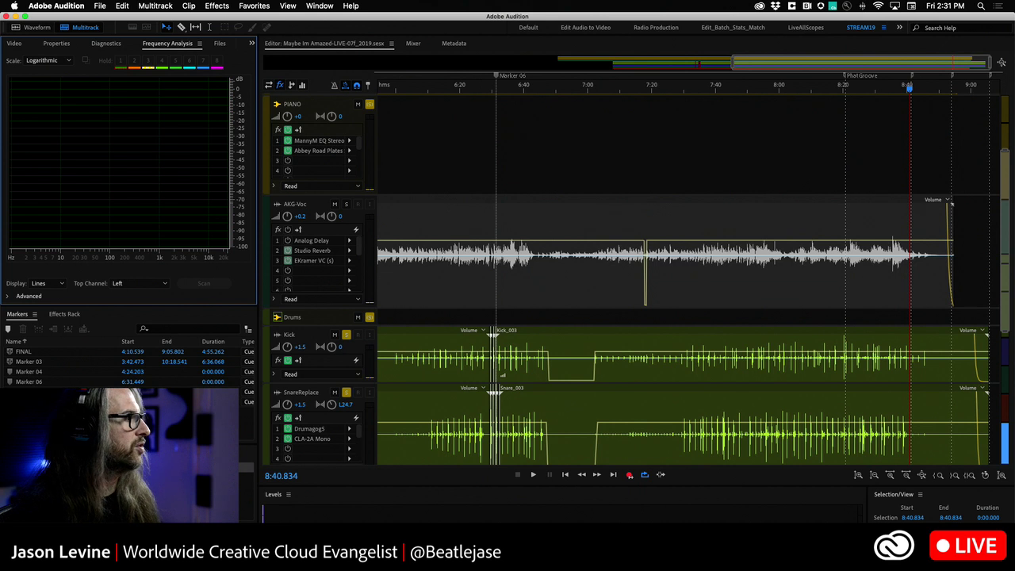
Shorten the Frequency Analysis panel so the whole marker list fits, and widen the Editor by narrowing the neighbouring panels
drag(225, 417, 226, 386)
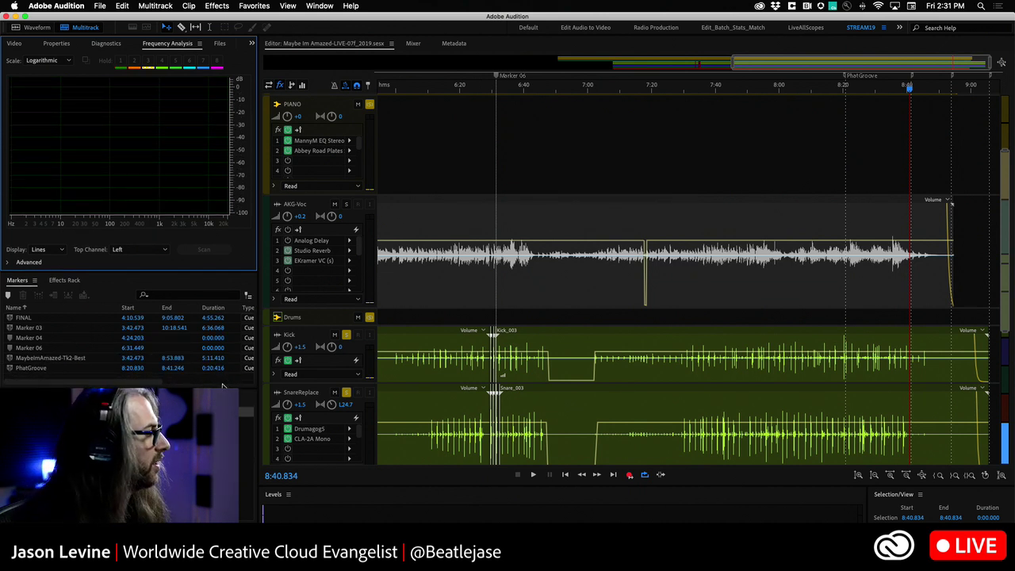
click(224, 381)
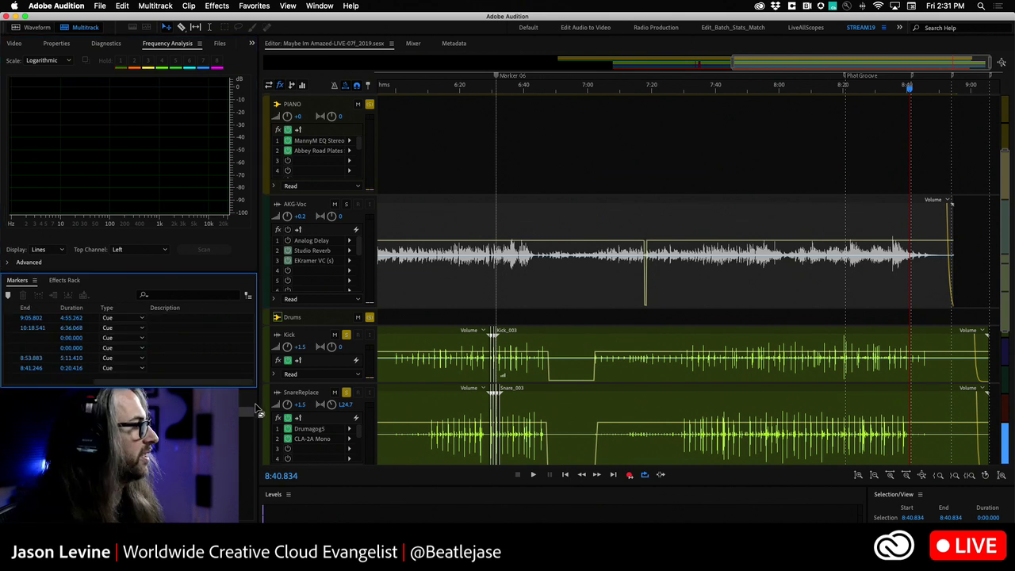
drag(257, 405, 241, 427)
click(301, 474)
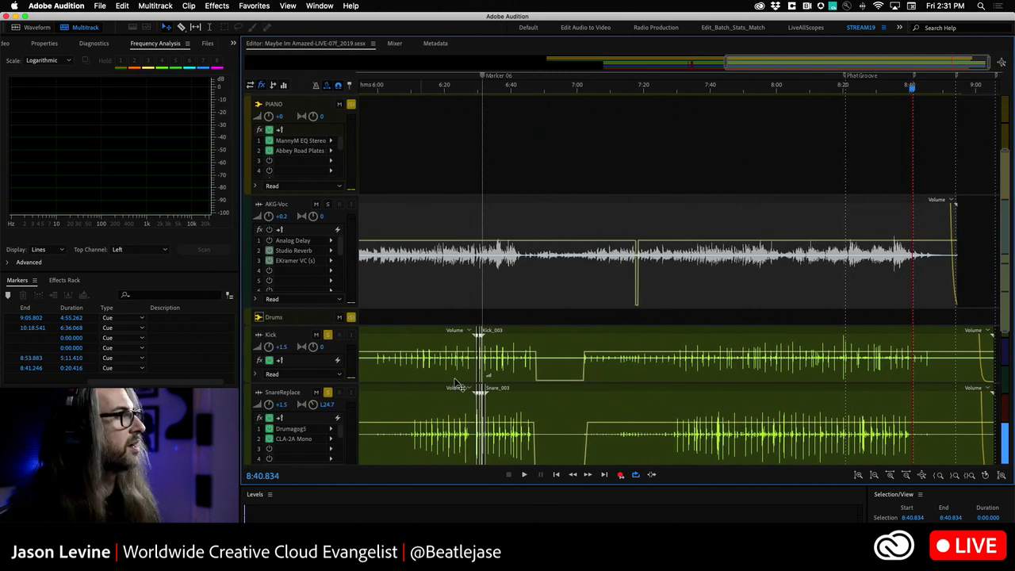
Place the playhead at about 7:30.856 and, in the Mixer, mute the AKG-Voc track with the PIANO bus's effects rack turned off
click(921, 474)
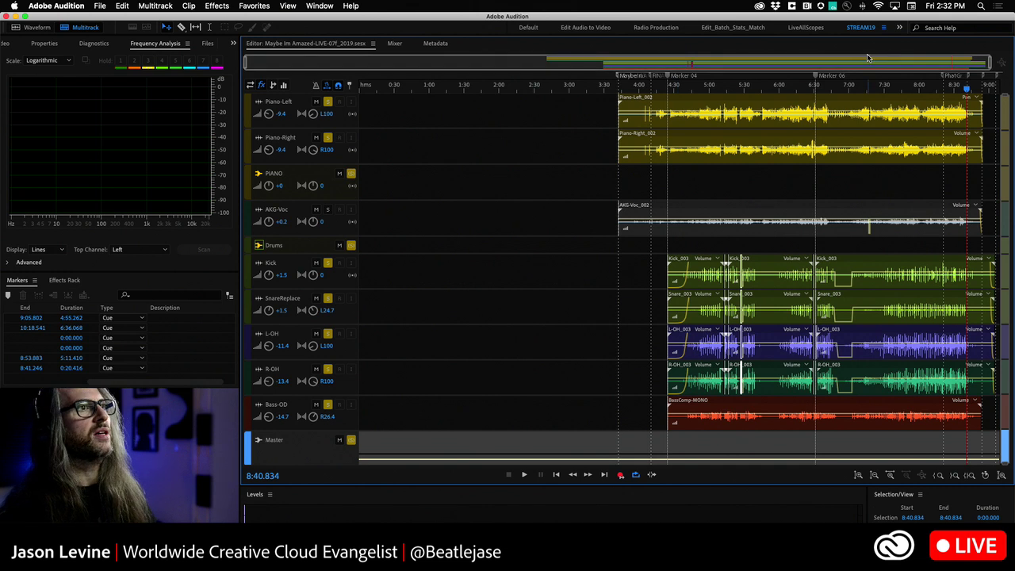
drag(897, 93, 886, 93)
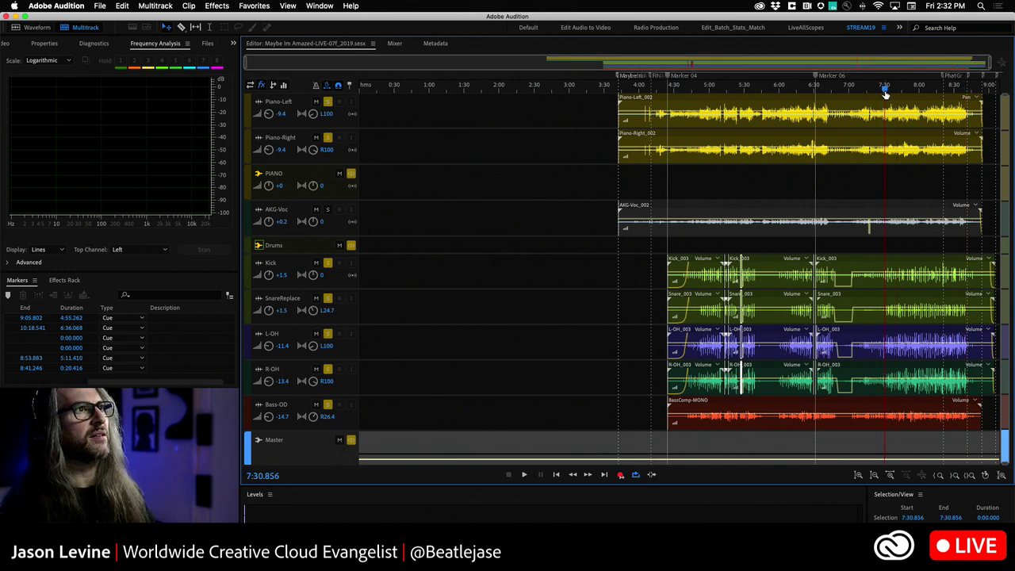
click(393, 43)
click(380, 100)
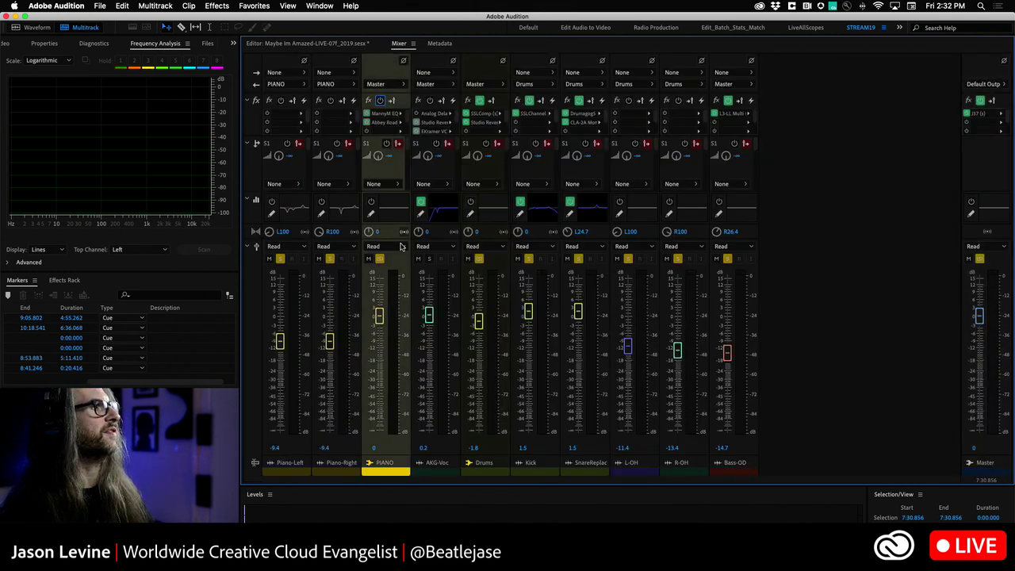
click(420, 259)
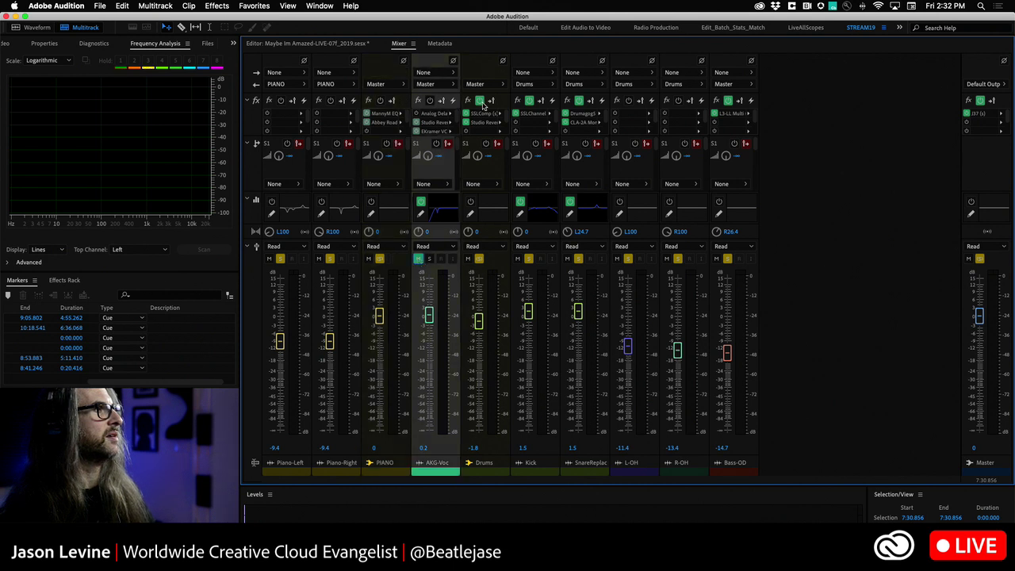
Turn off the effects racks of the Drums, Kick, SnareReplace, Bass-OD and Master tracks, and play the mix without effects
click(483, 104)
click(533, 105)
click(589, 102)
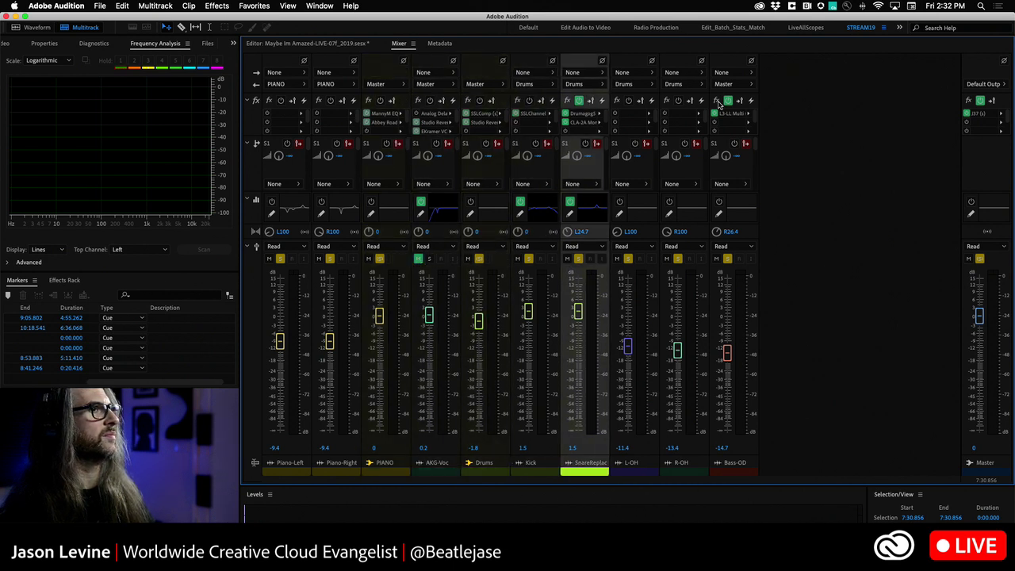
click(727, 101)
click(579, 100)
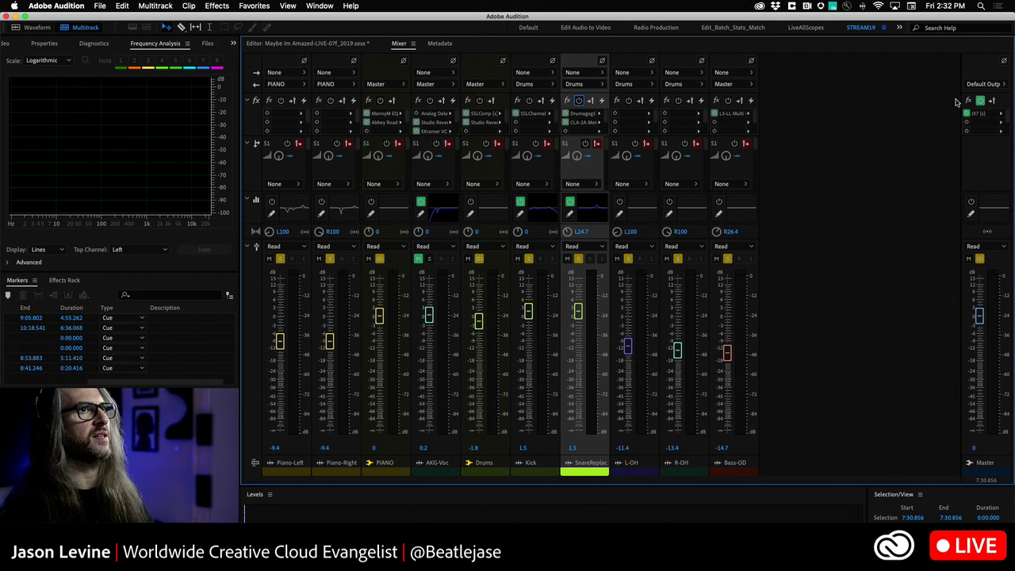
click(979, 100)
key(space)
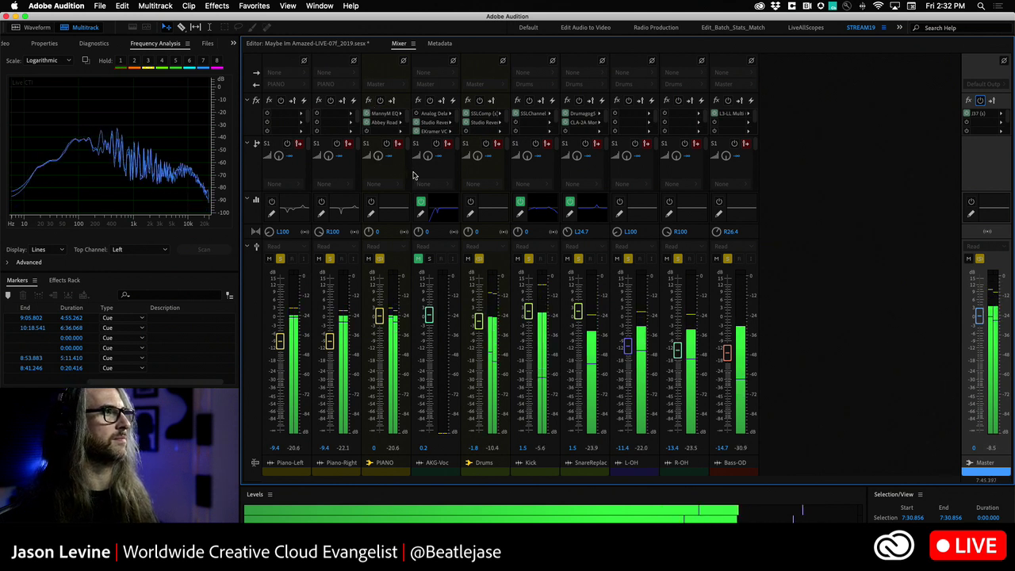
key(space)
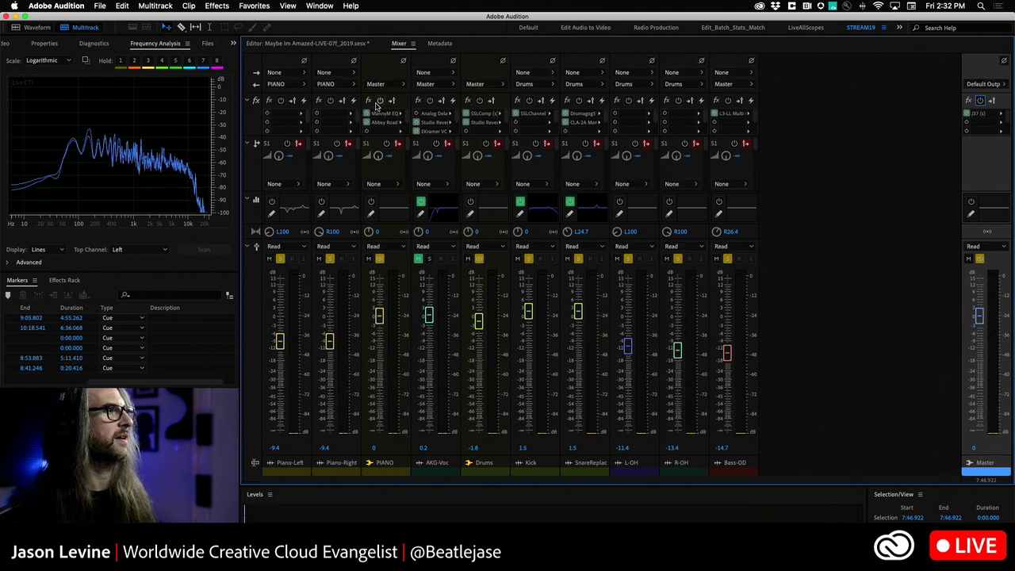
Turn on the effects racks of the PIANO, AKG-Voc, Drums, Kick, SnareReplace, Bass-OD and Master tracks
click(380, 101)
click(429, 99)
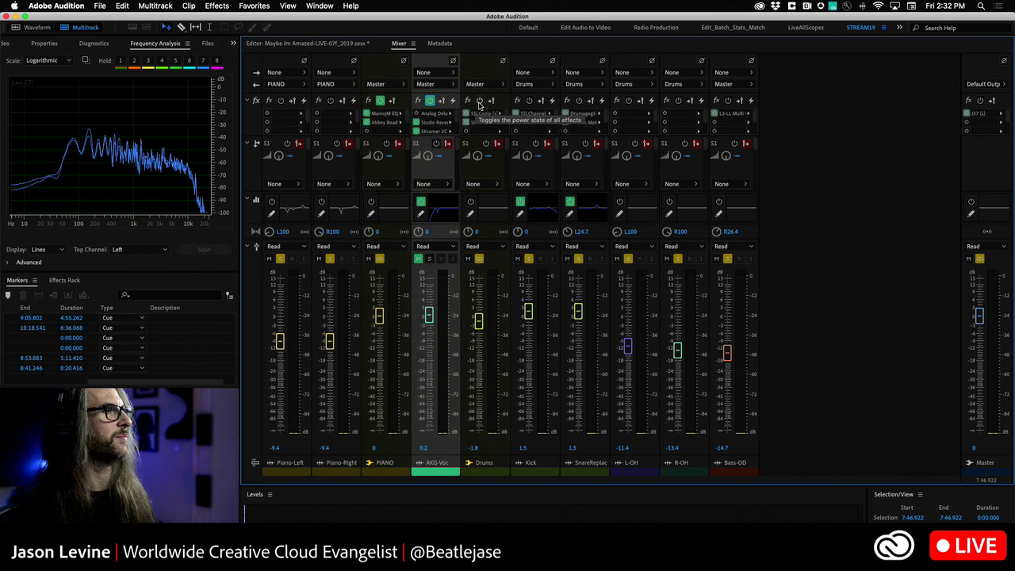
click(479, 100)
click(528, 100)
click(578, 100)
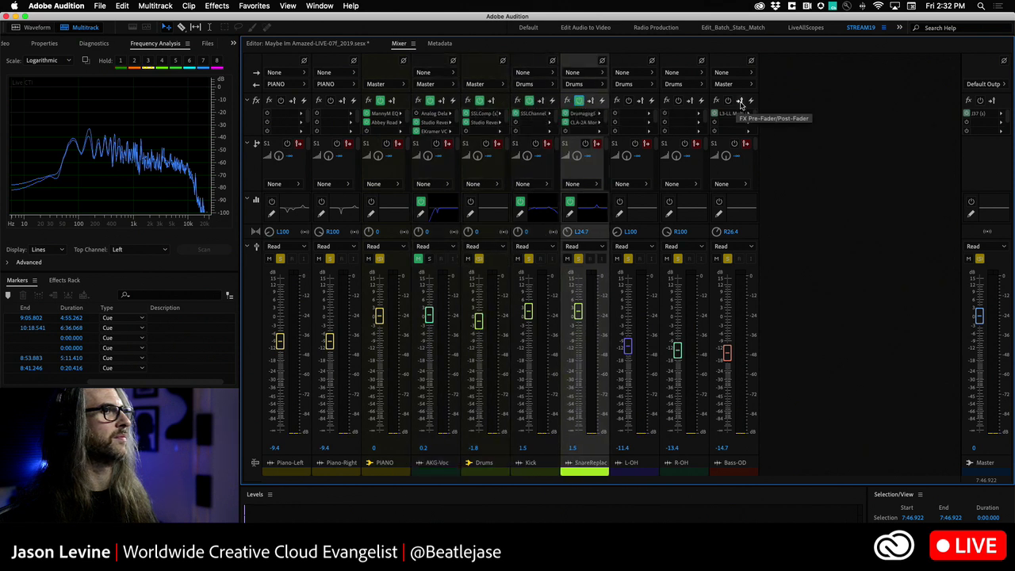
click(727, 101)
click(980, 101)
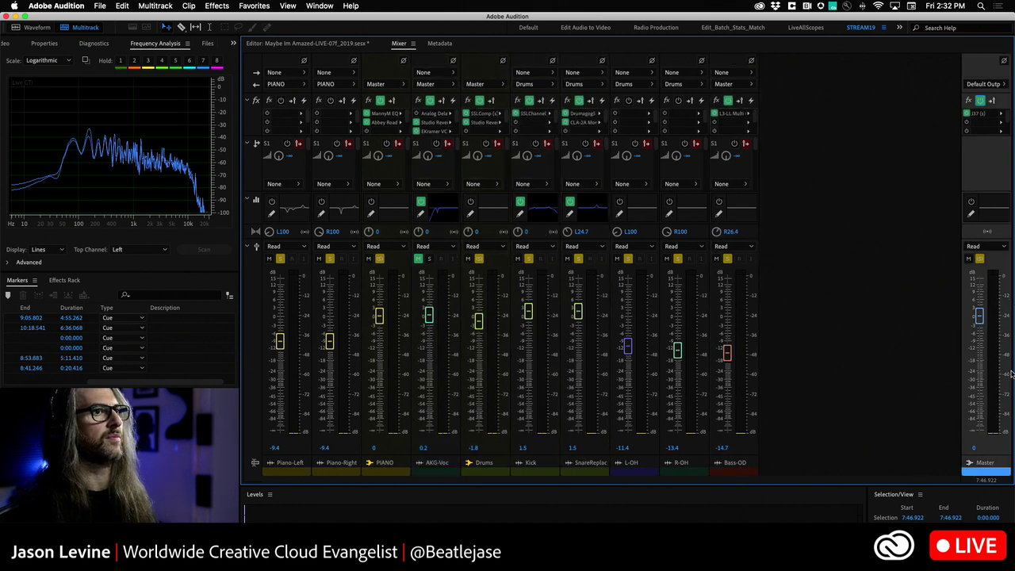
Raise the Master fader to about 4.7 dB and play the mix with all effects racks active
drag(980, 319, 981, 313)
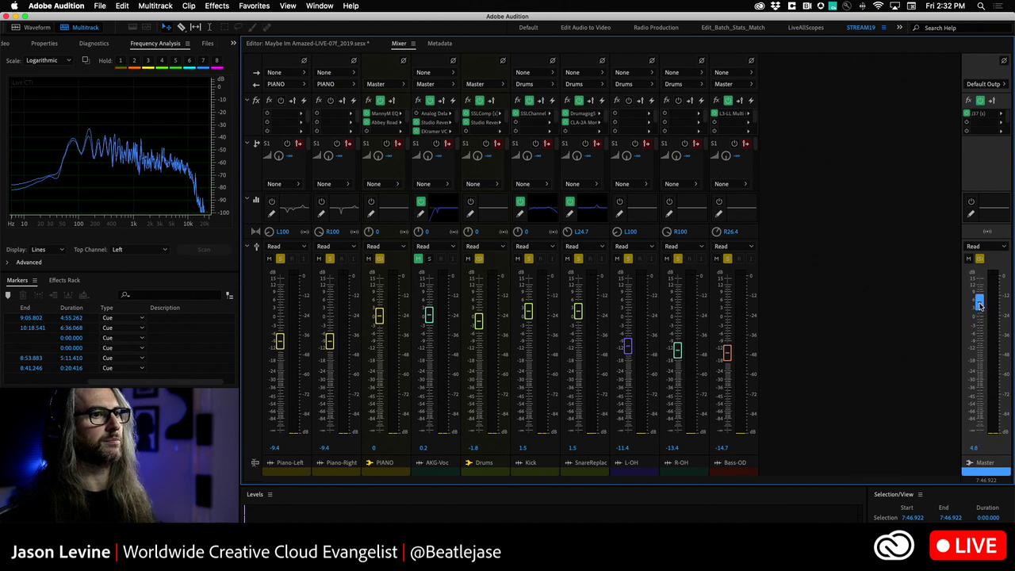
key(space)
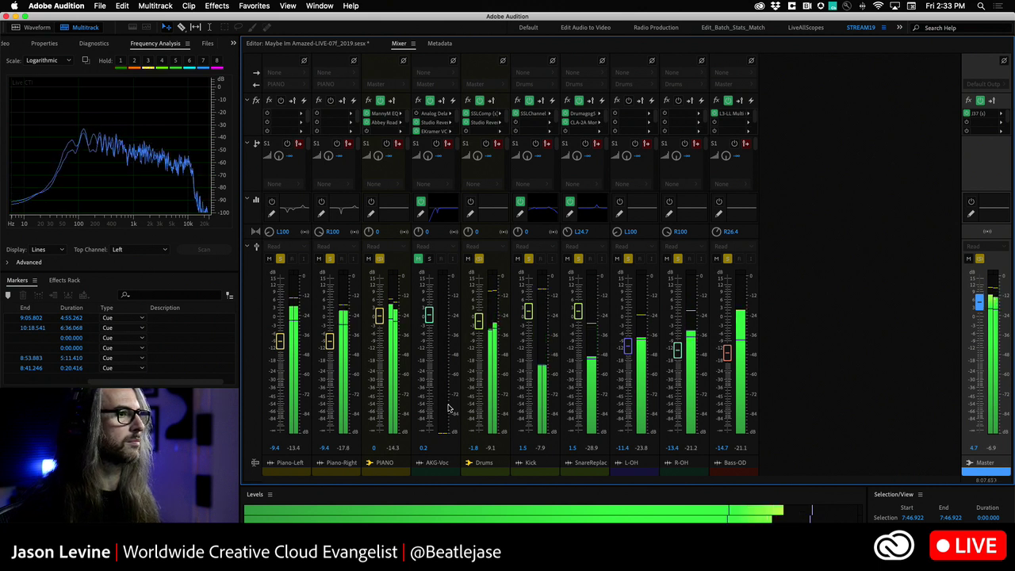
key(space)
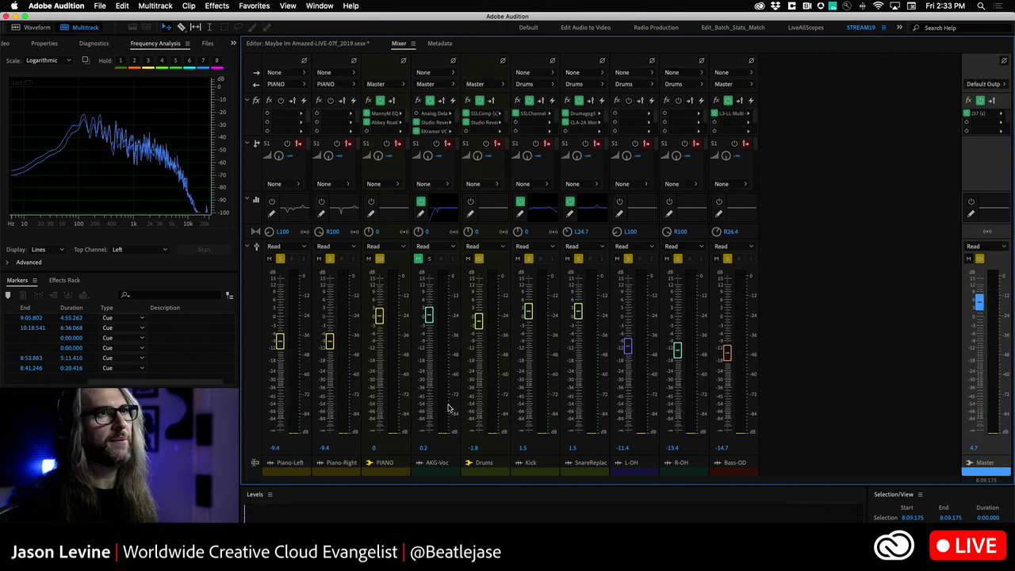
Solo only the Bass-OD track, play it, and show the session in the Editor during playback
super+click(726, 259)
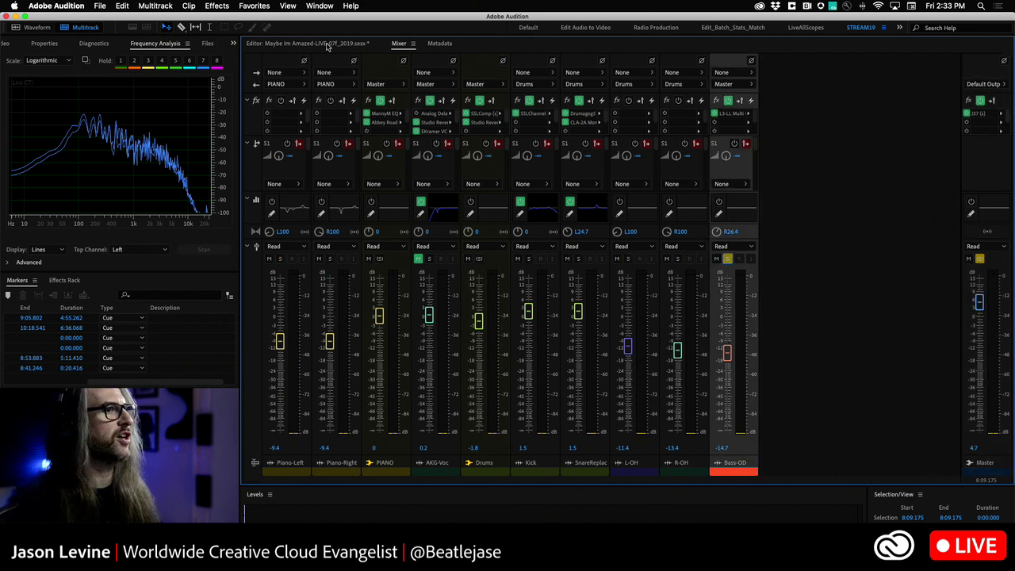
key(space)
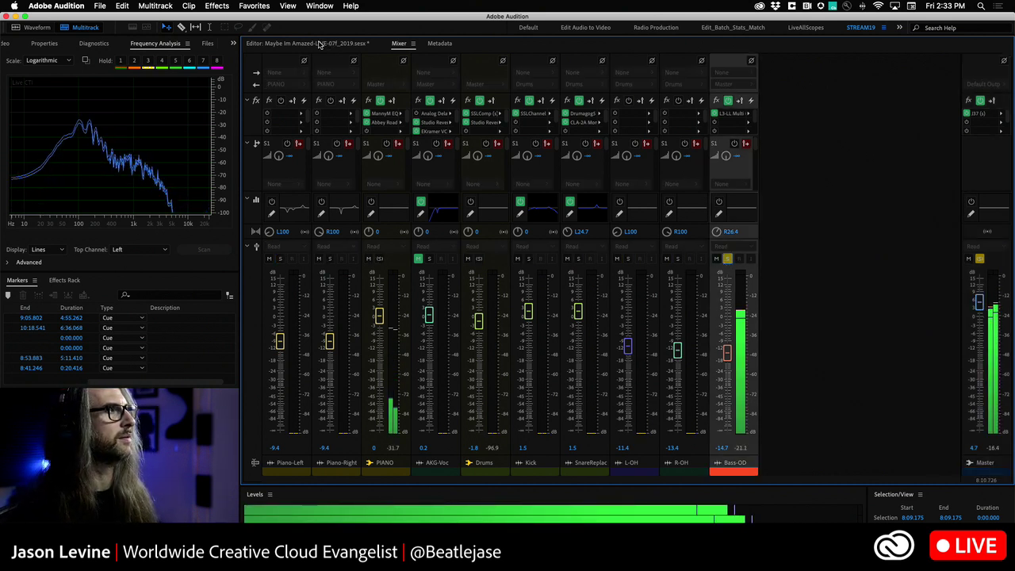
click(320, 44)
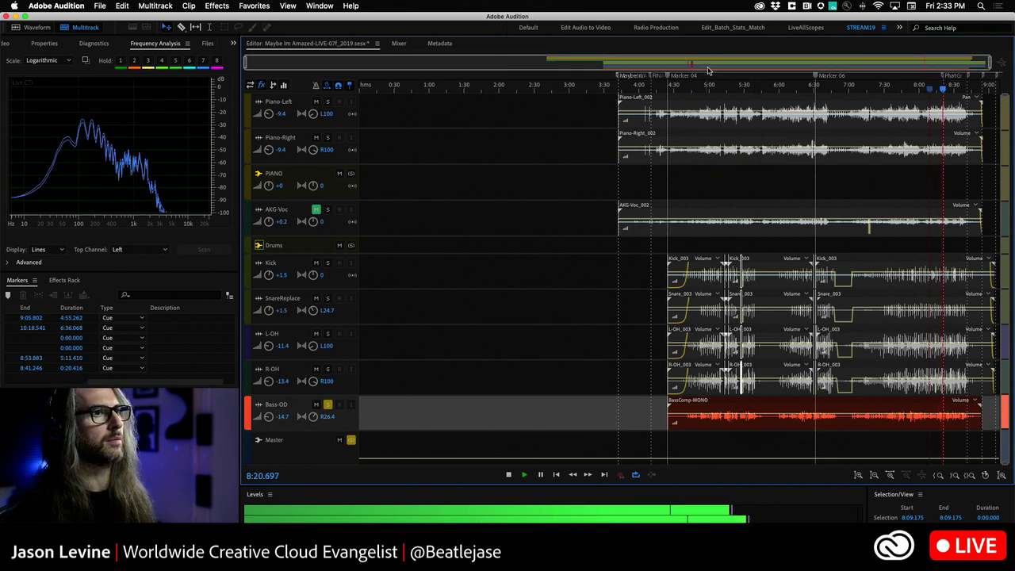
Solo the Drums bus together with the Bass-OD track during playback, and stop after listening
click(351, 247)
click(351, 246)
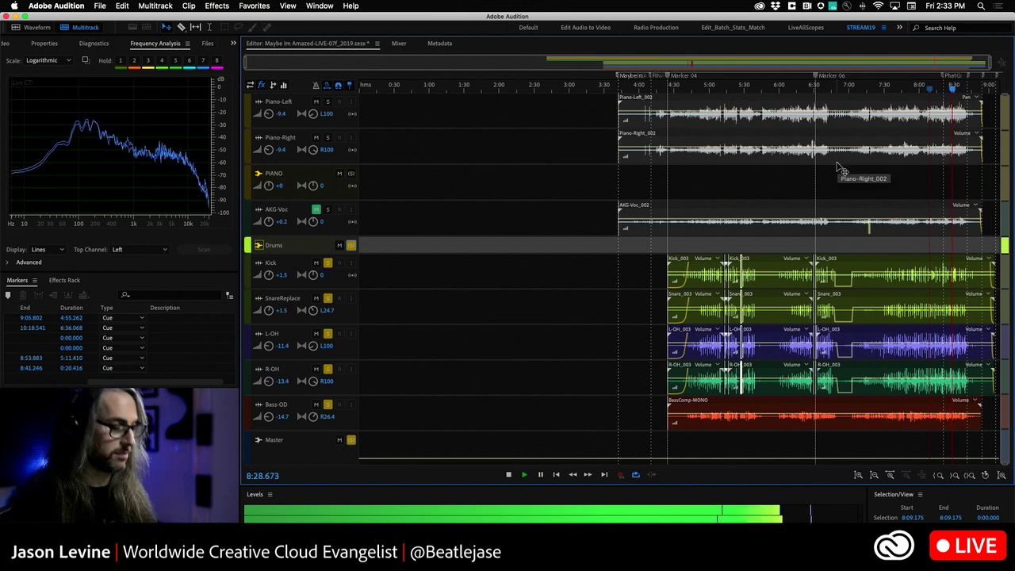
key(space)
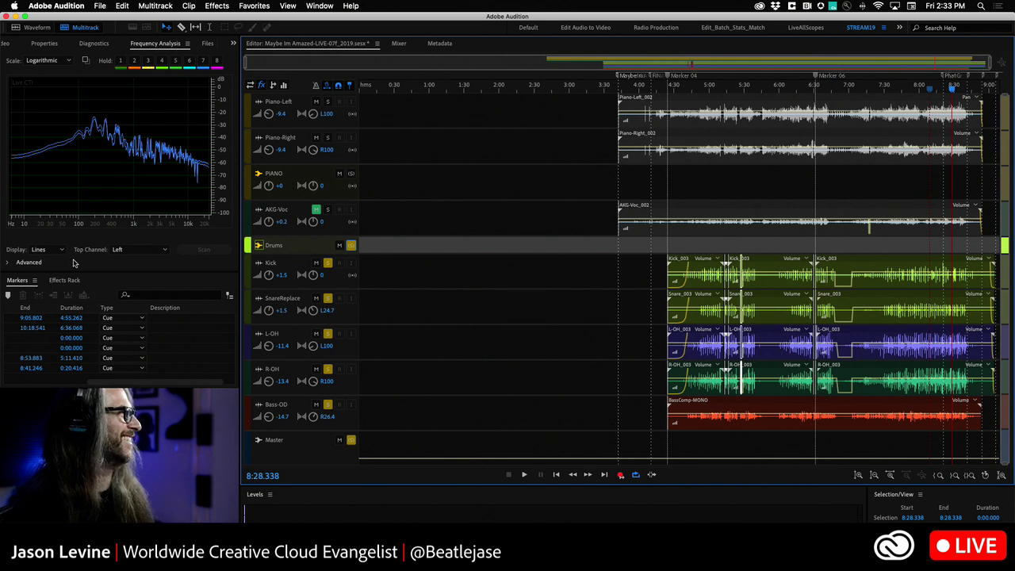
Select the PhatGroove marker range in the marker list and play the soloed drums and bass through it
click(20, 290)
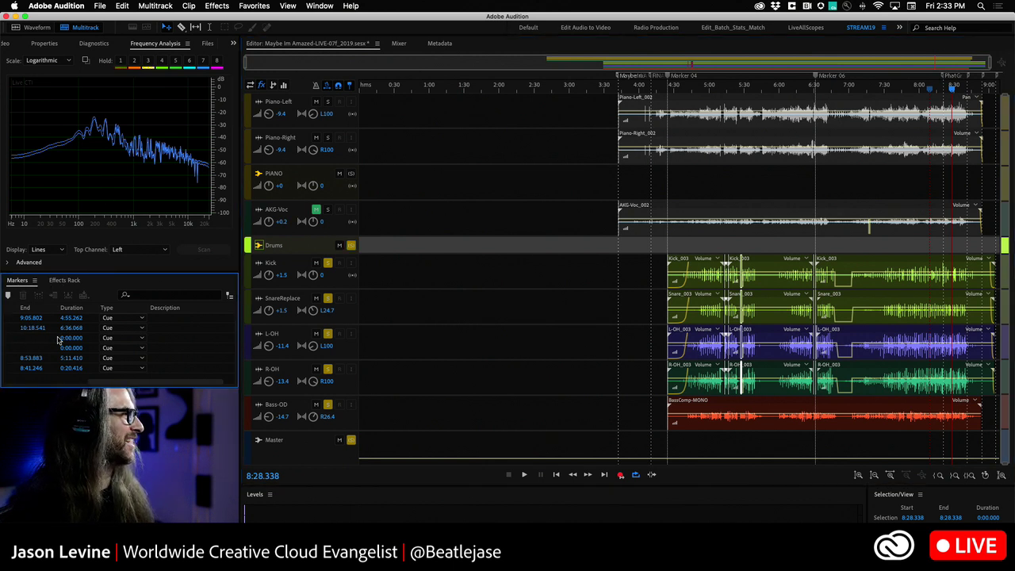
scroll(54, 341, left, 5)
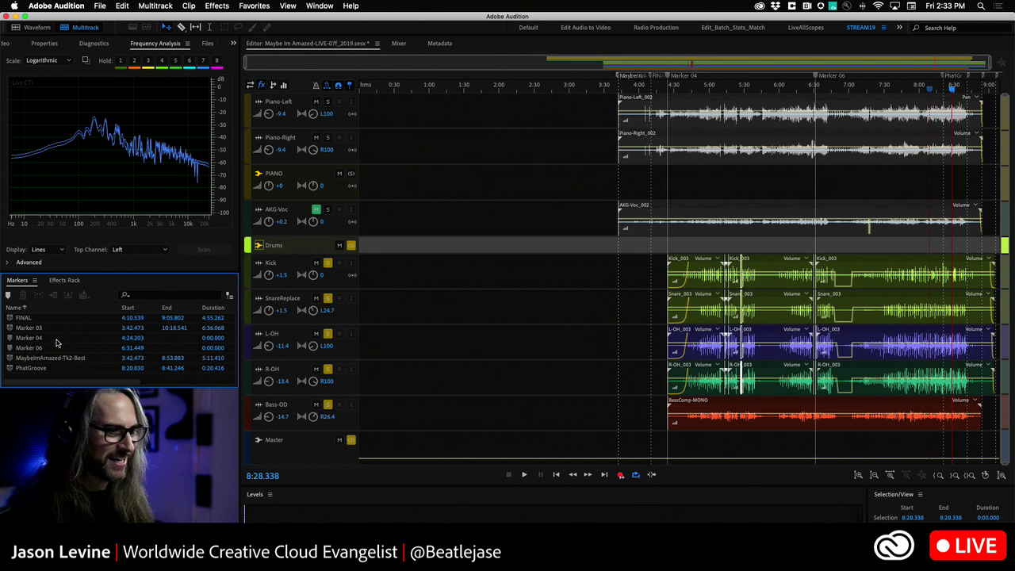
click(8, 371)
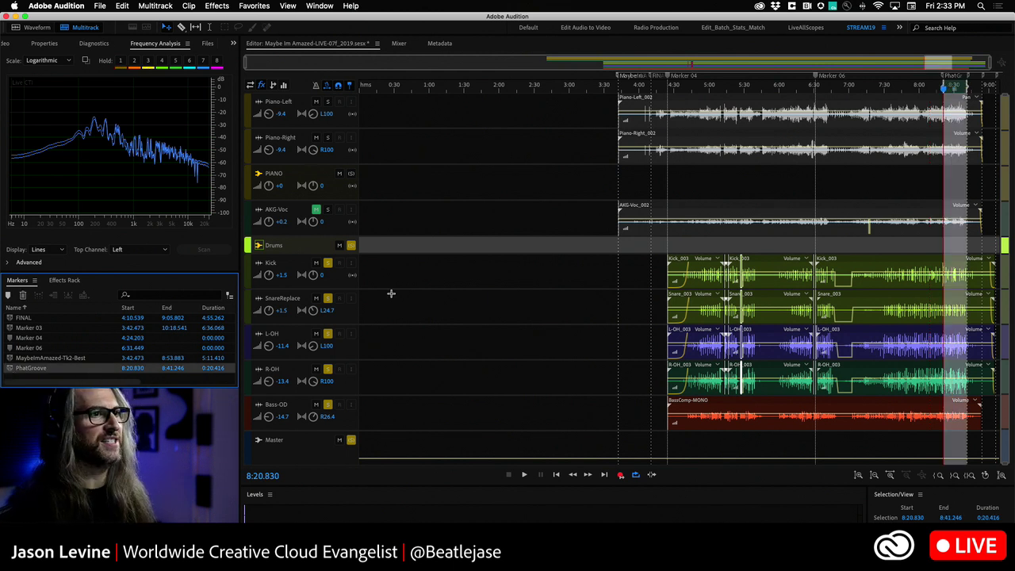
key(space)
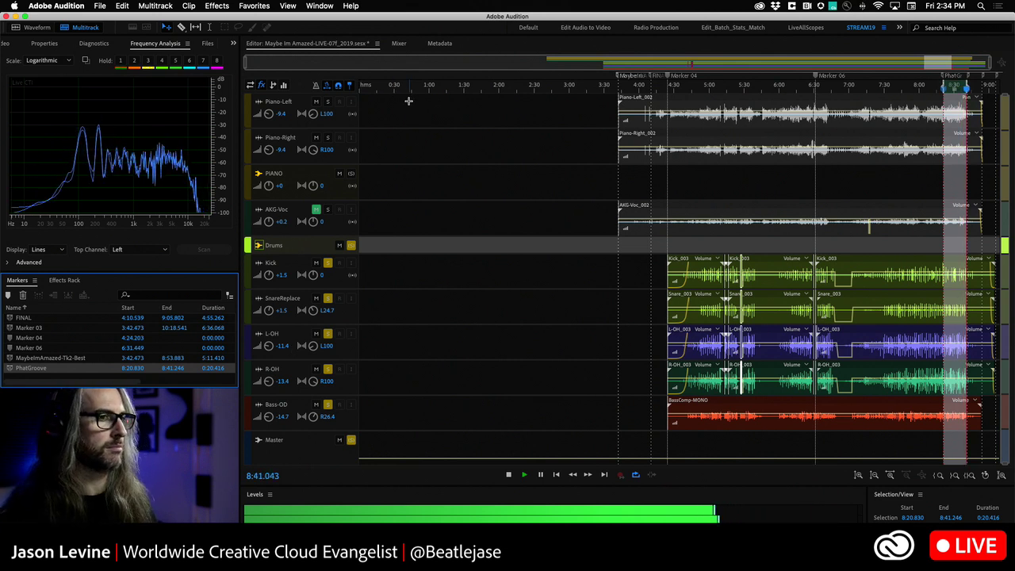
Show the Mixer and open the J37 tape effect on the Master track while the mix plays
click(399, 45)
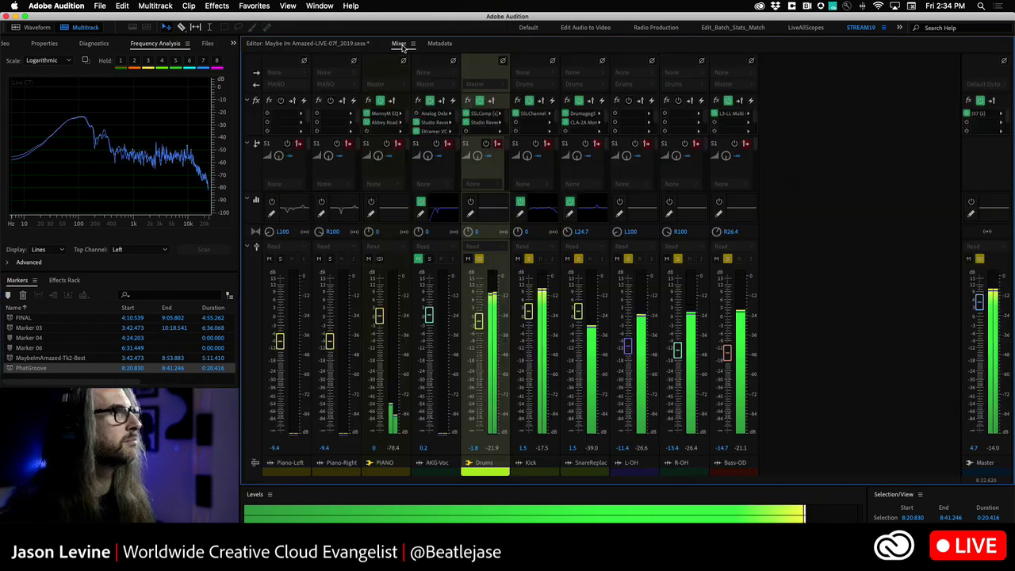
double_click(978, 114)
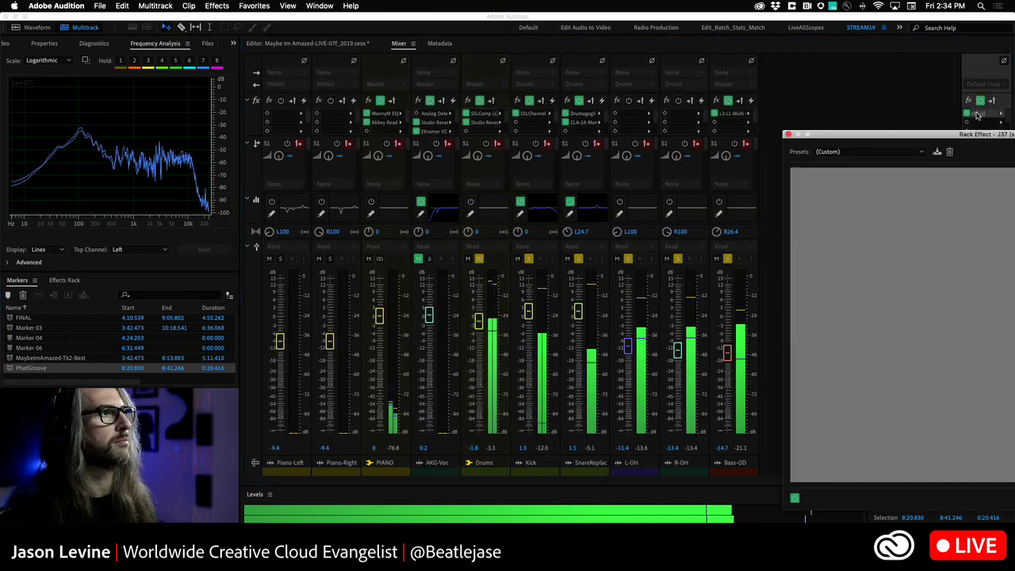
drag(819, 133, 336, 37)
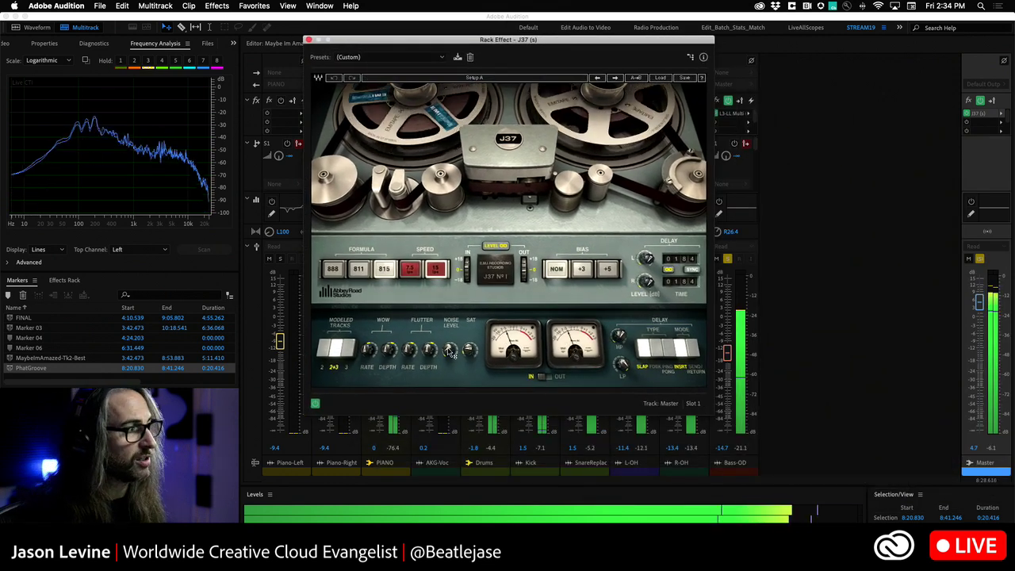
Raise the J37's noise level briefly to hear the tape hiss, bring it back down, and stop playback
mouse_move(448, 349)
mouse_down()
mouse_move(449, 305)
mouse_move(449, 347)
mouse_up()
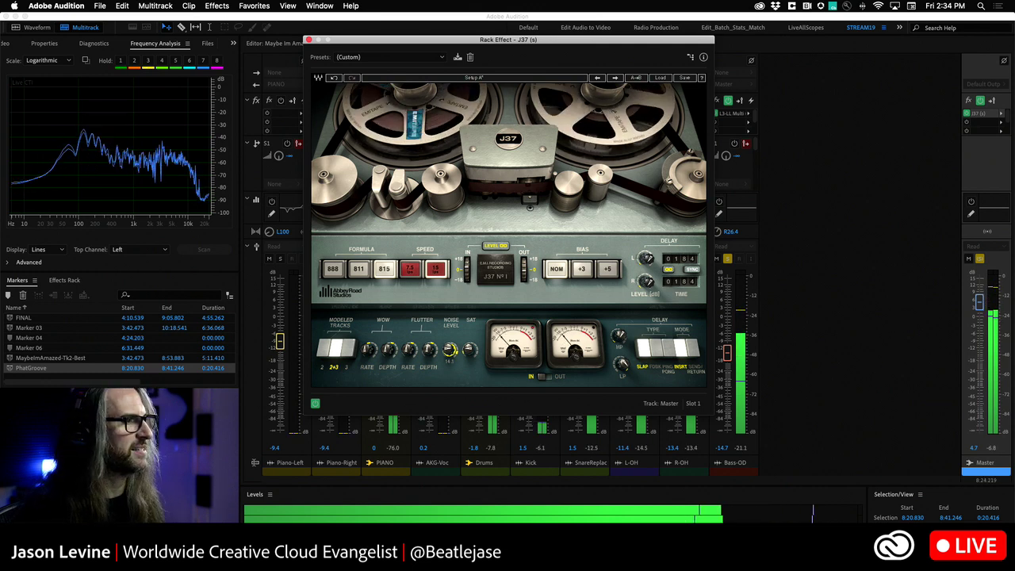
drag(449, 348, 448, 363)
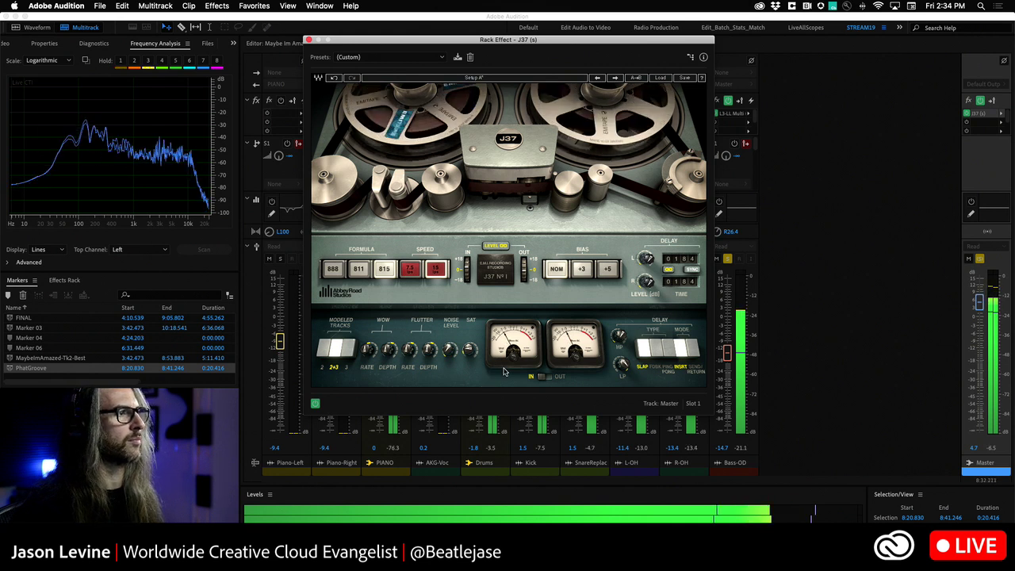
key(space)
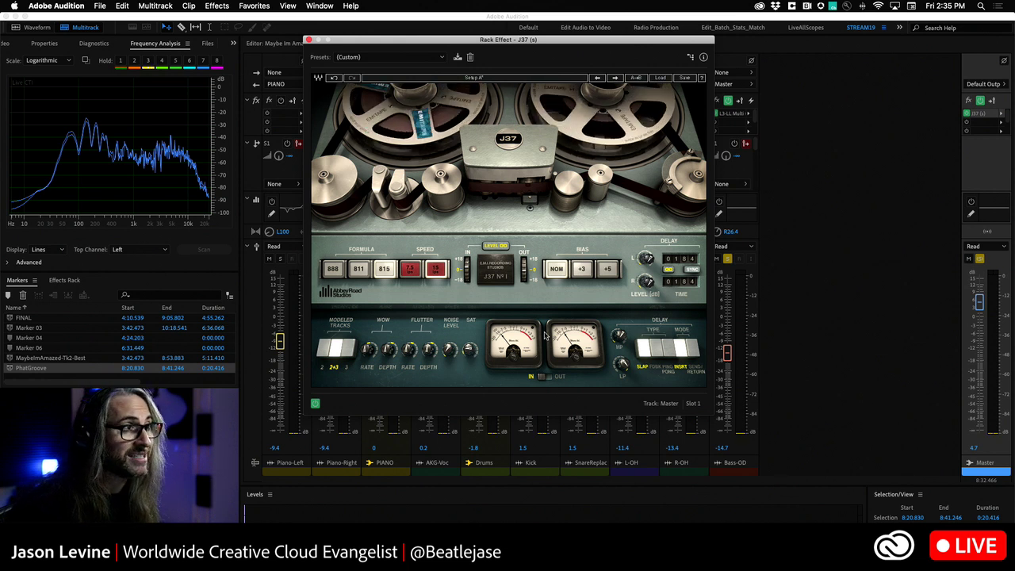
Try tape formula 811 on the J37, return to formula 815, and close the effect
click(358, 271)
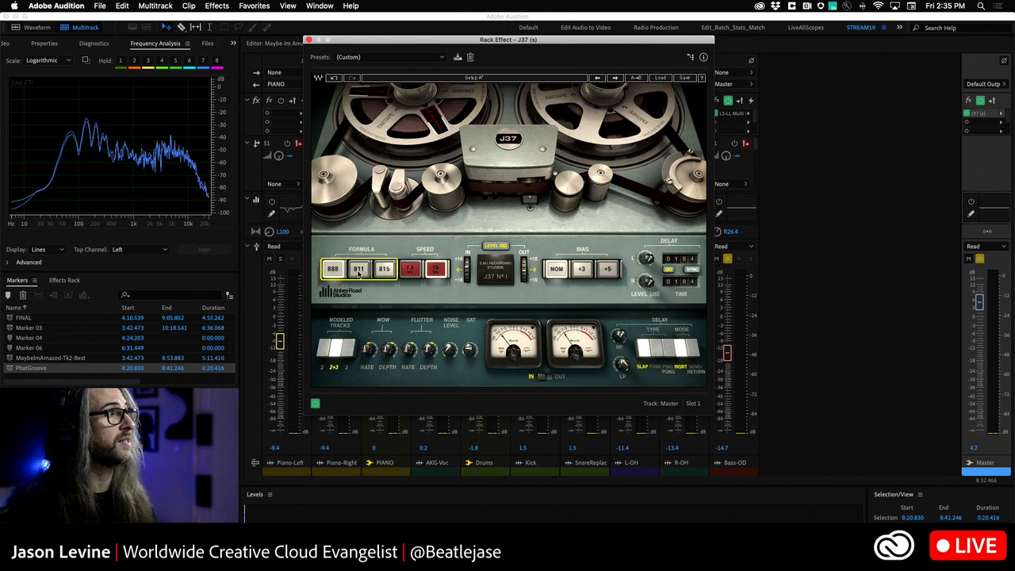
click(382, 271)
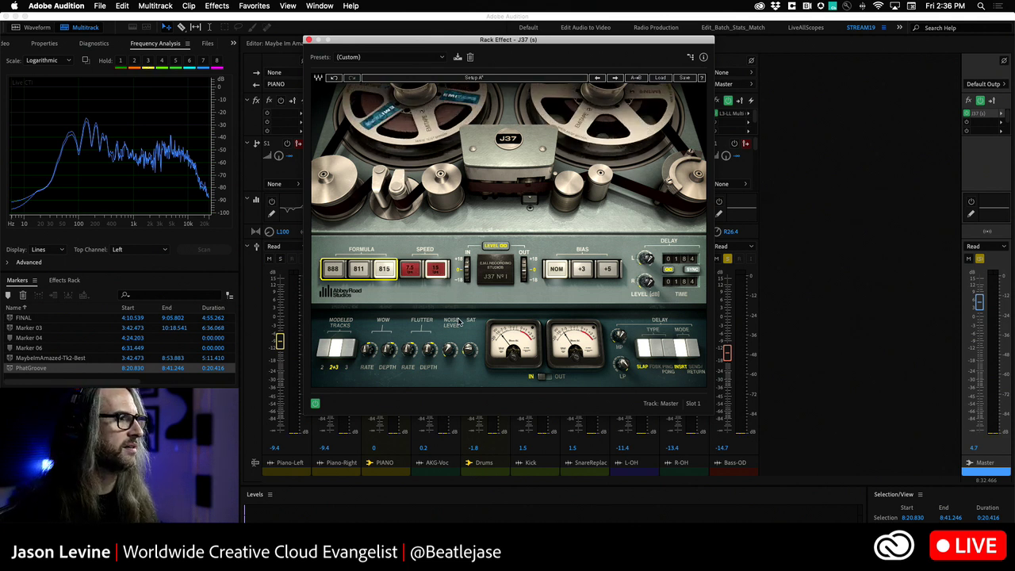
click(309, 40)
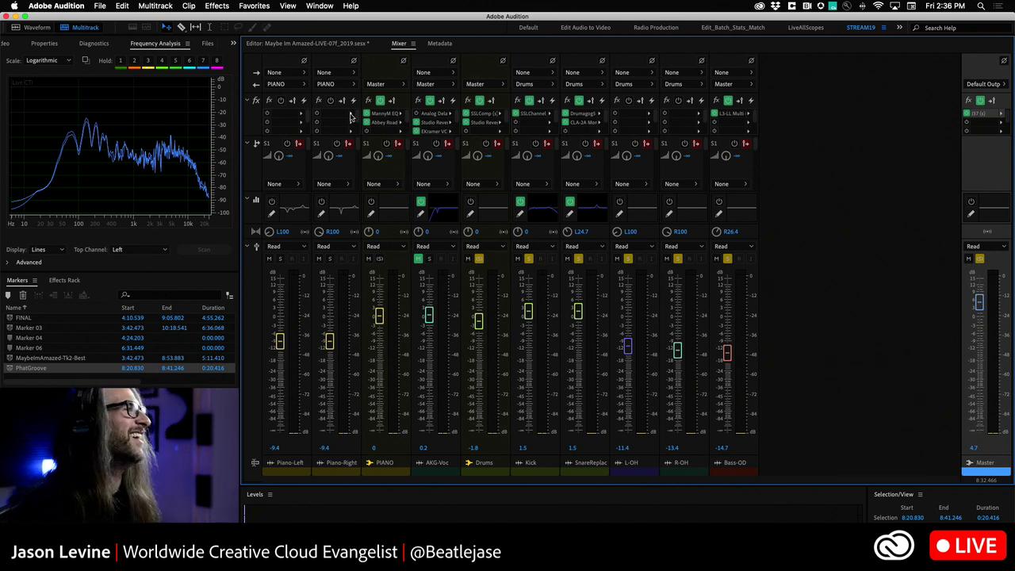
Start Generate Tones with a new 48000 Hz mono audio file at 32-bit (float) depth
click(217, 6)
mouse_move(253, 85)
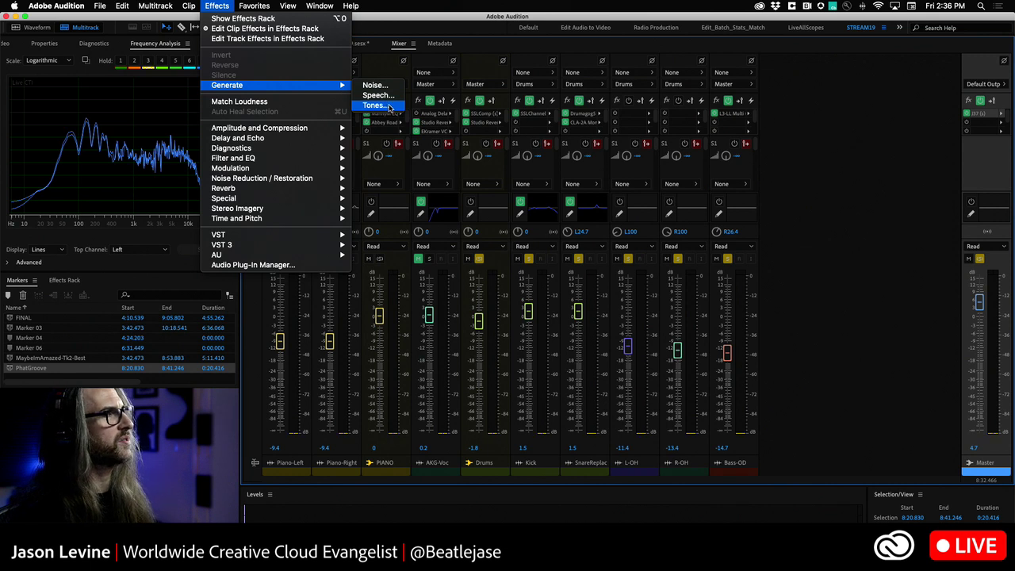
click(387, 106)
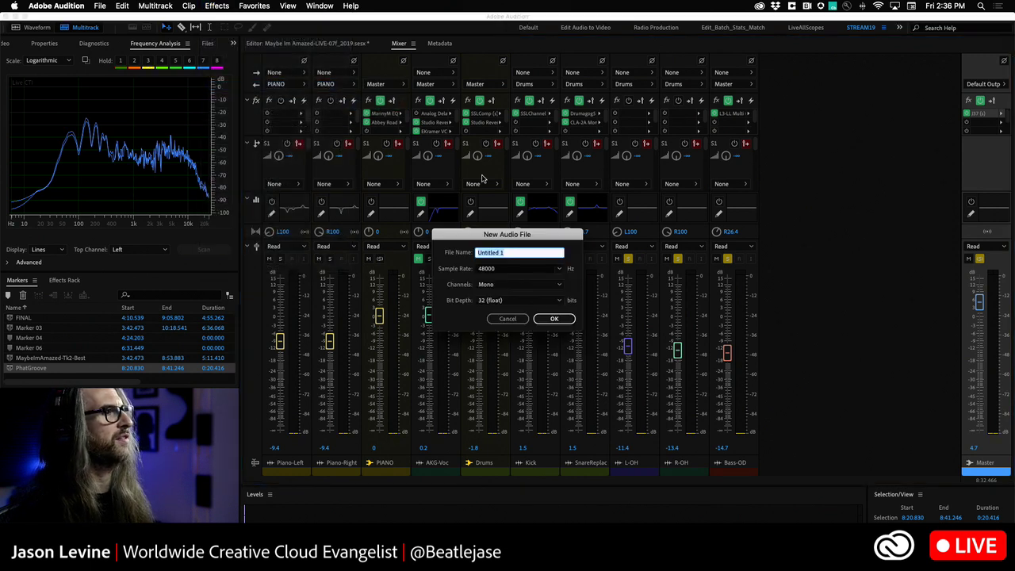
click(553, 318)
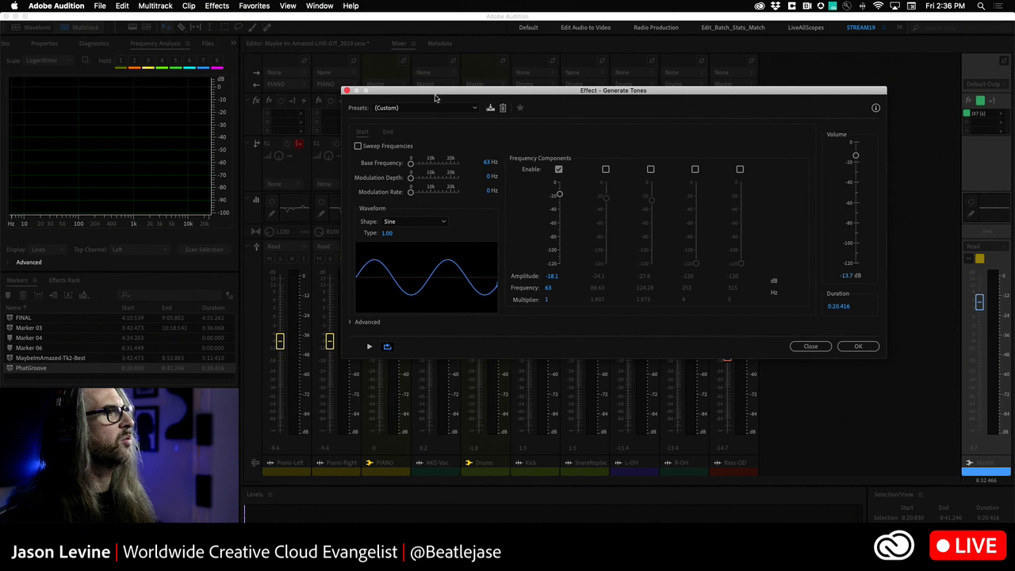
drag(457, 94, 419, 71)
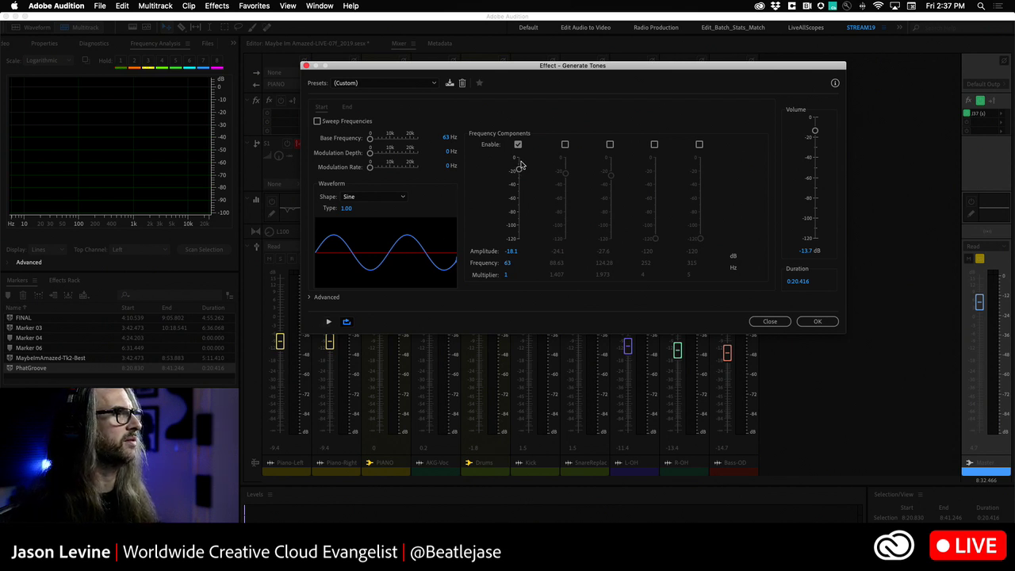
Preview the sine tone while raising its base frequency to 146.45 Hz, and stop the preview
click(330, 323)
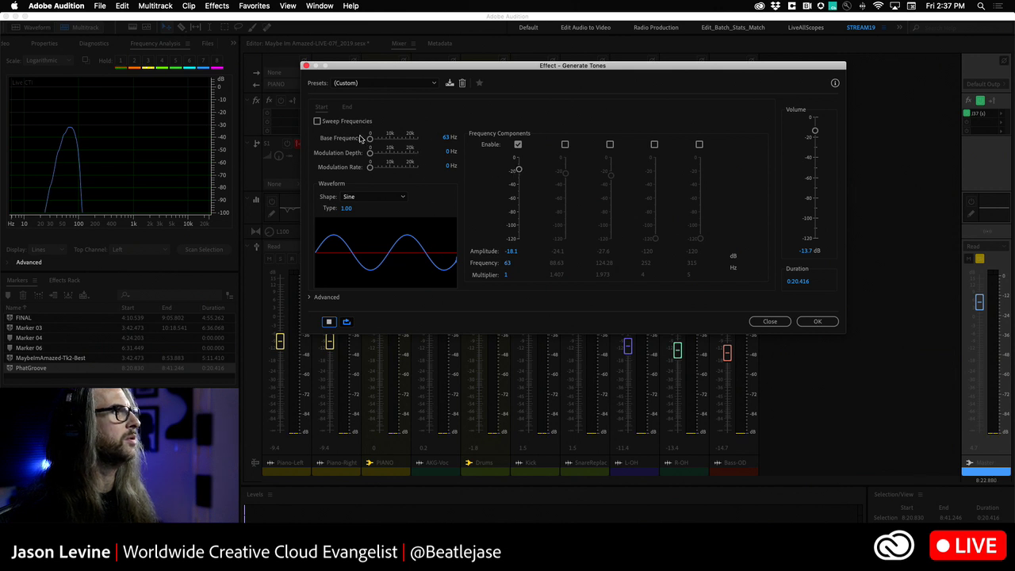
drag(370, 138, 369, 139)
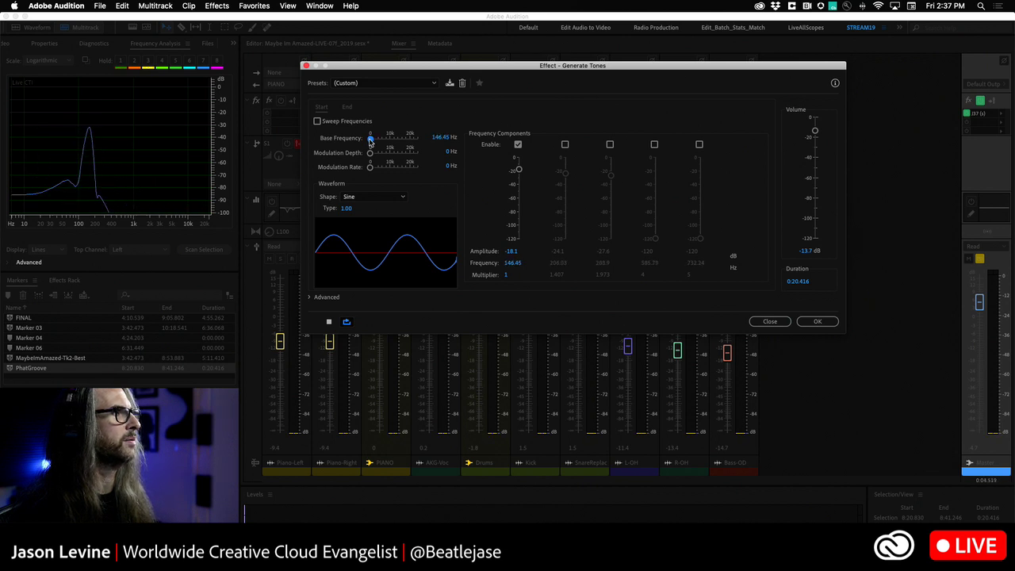
click(328, 321)
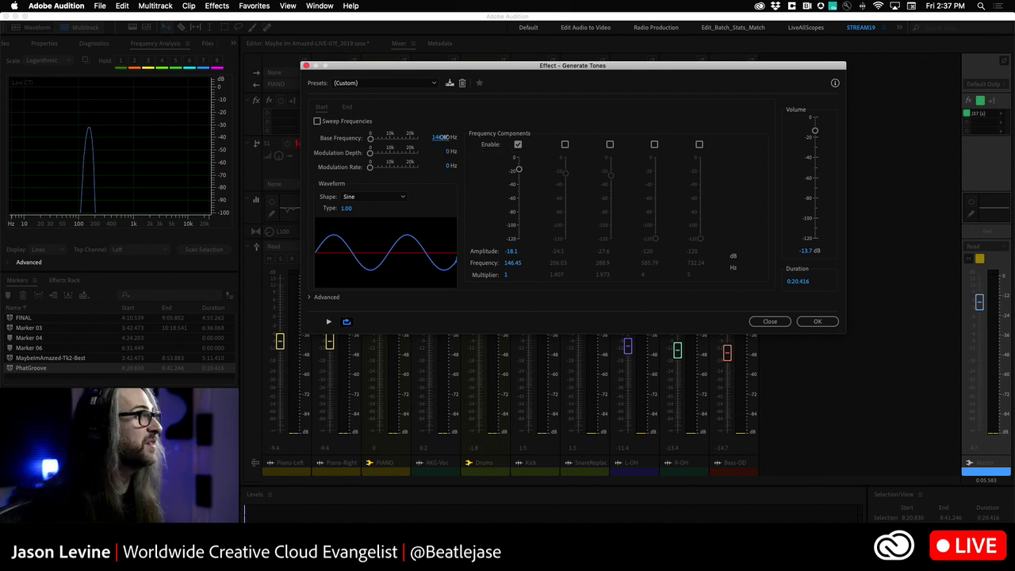
Set the tone's base frequency to 99 Hz after trying 41 Hz and 82 Hz, and preview the tone
text(20)
key(Return)
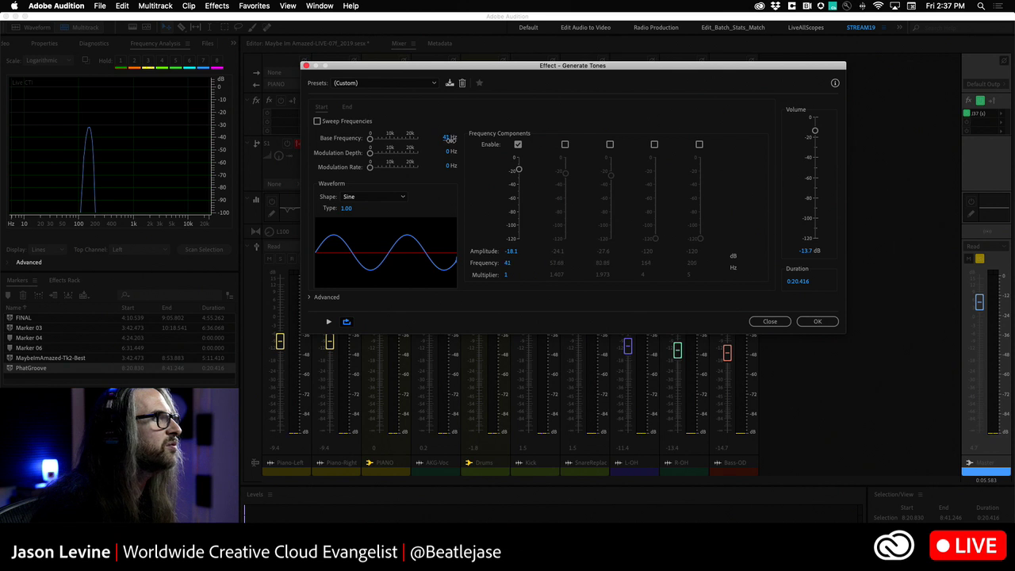
drag(460, 140, 474, 140)
click(329, 321)
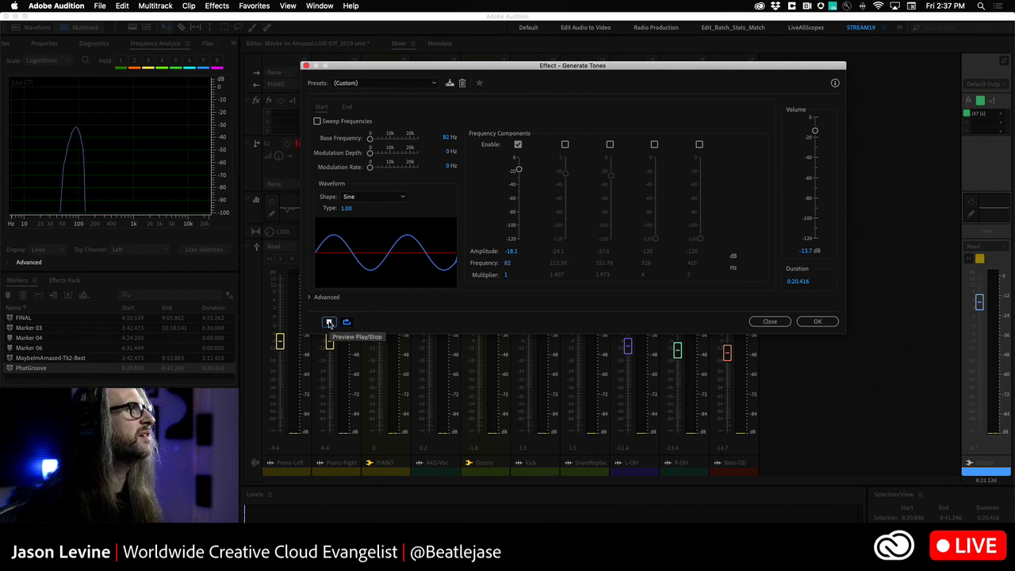
click(329, 321)
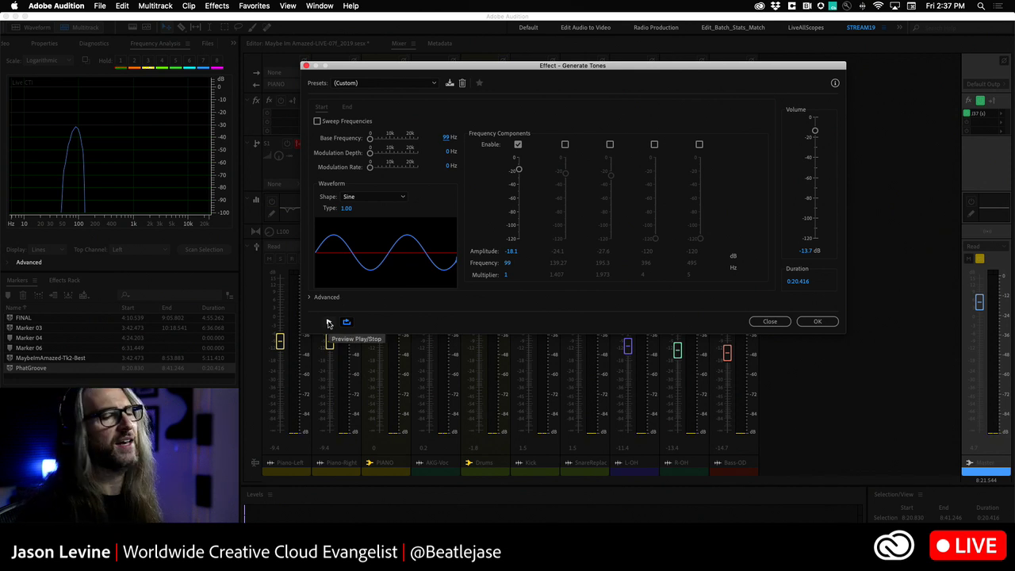
click(329, 322)
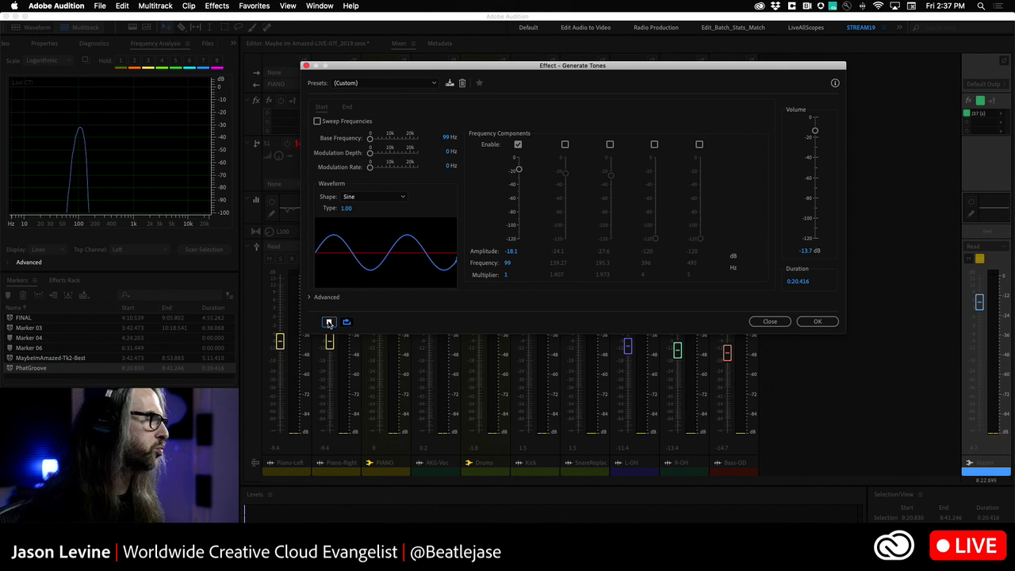
click(329, 322)
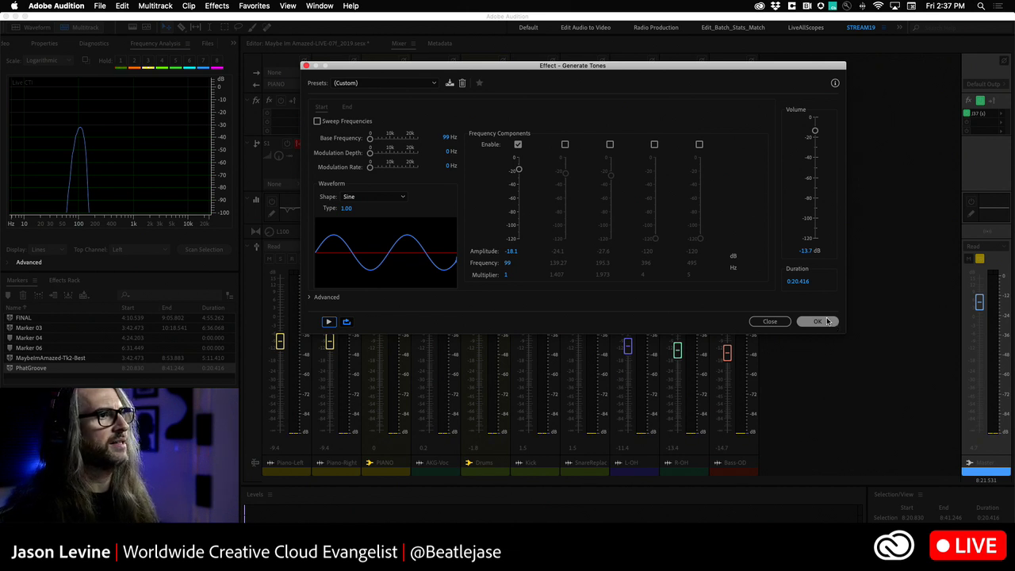
Set the tone's duration to 0:04.416 and generate it
click(794, 282)
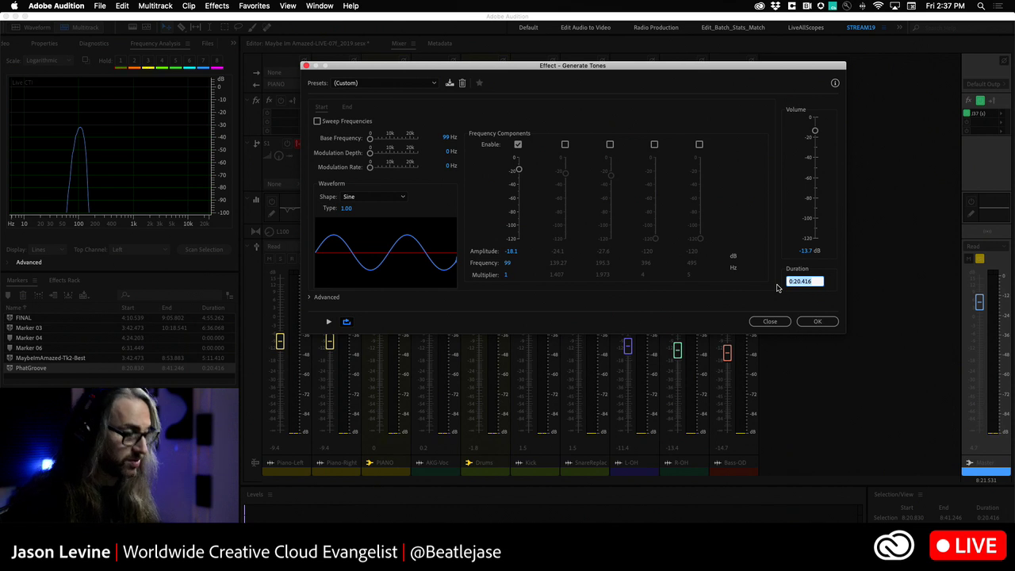
key(Right)
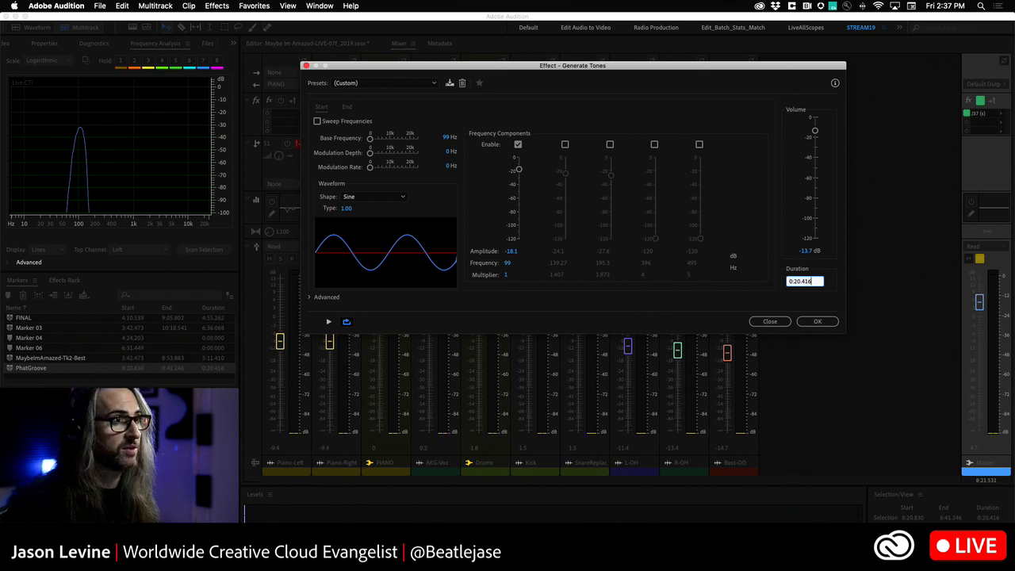
click(800, 282)
key(BackSpace)
key(BackSpace)
key(BackSpace)
key(BackSpace)
text(0)
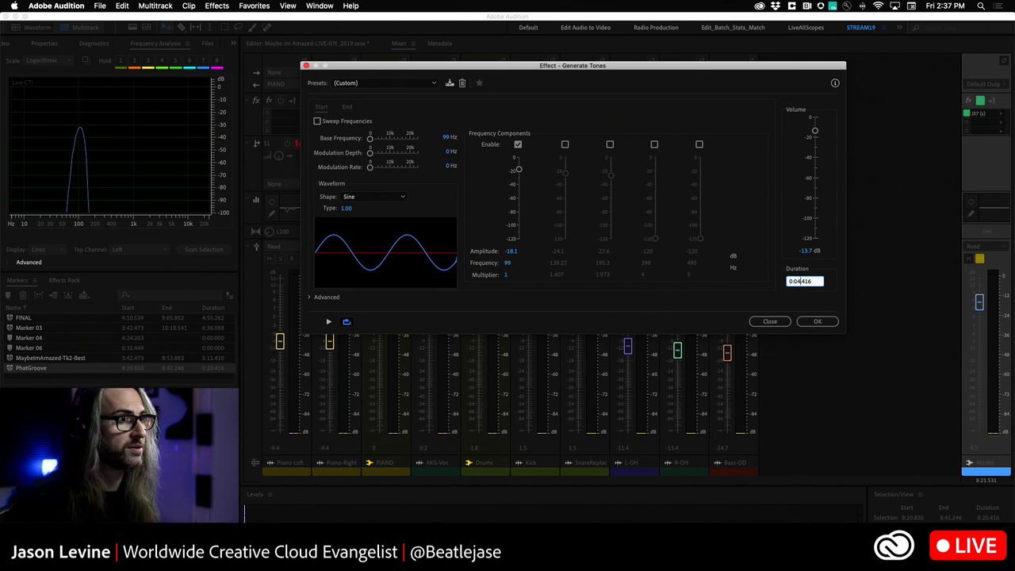
click(816, 321)
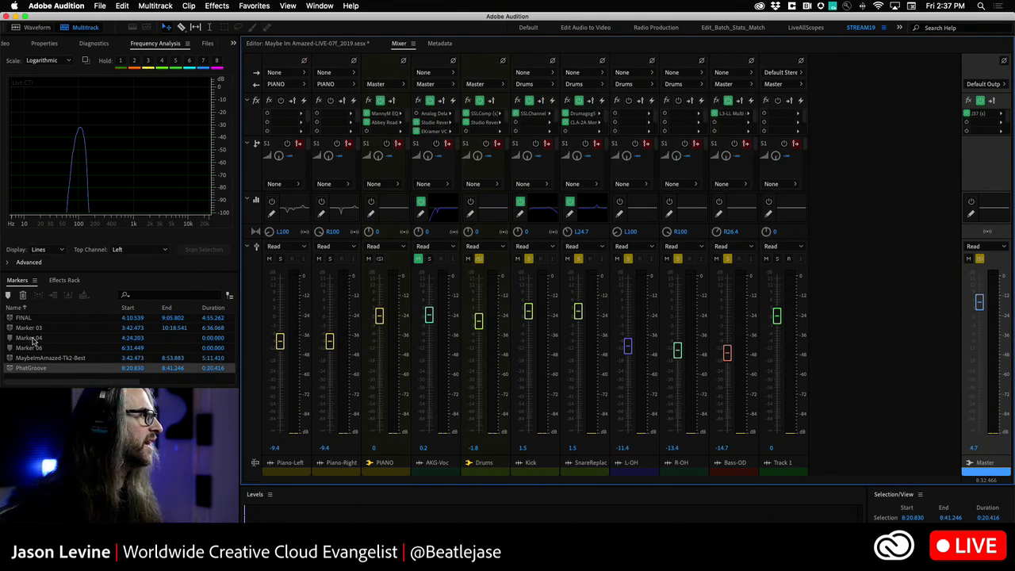
Open the generated Untitled 1 file in the waveform editor and play it briefly
click(9, 43)
scroll(37, 52, down, 4)
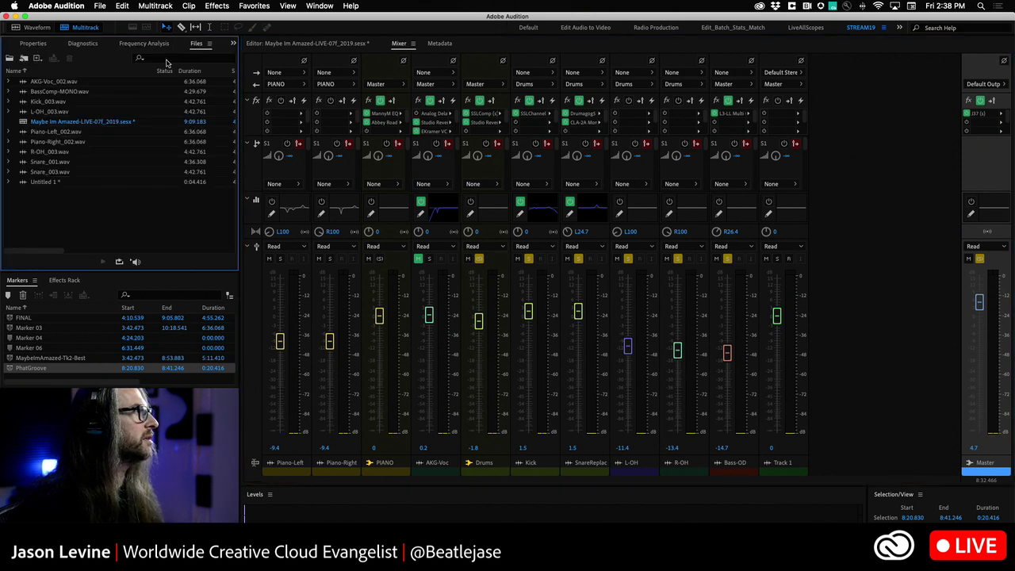
click(24, 183)
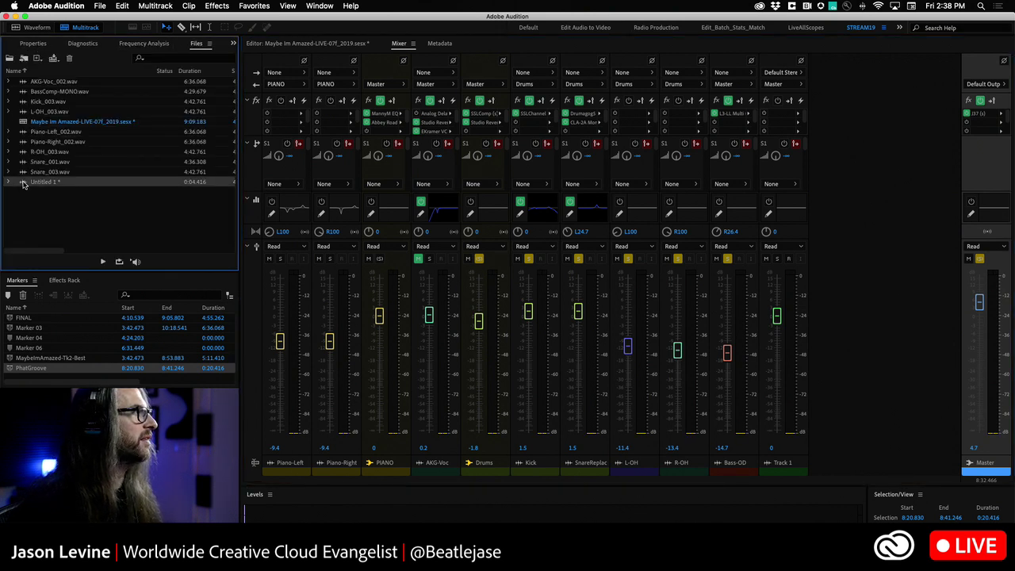
double_click(24, 183)
drag(298, 110, 333, 126)
key(space)
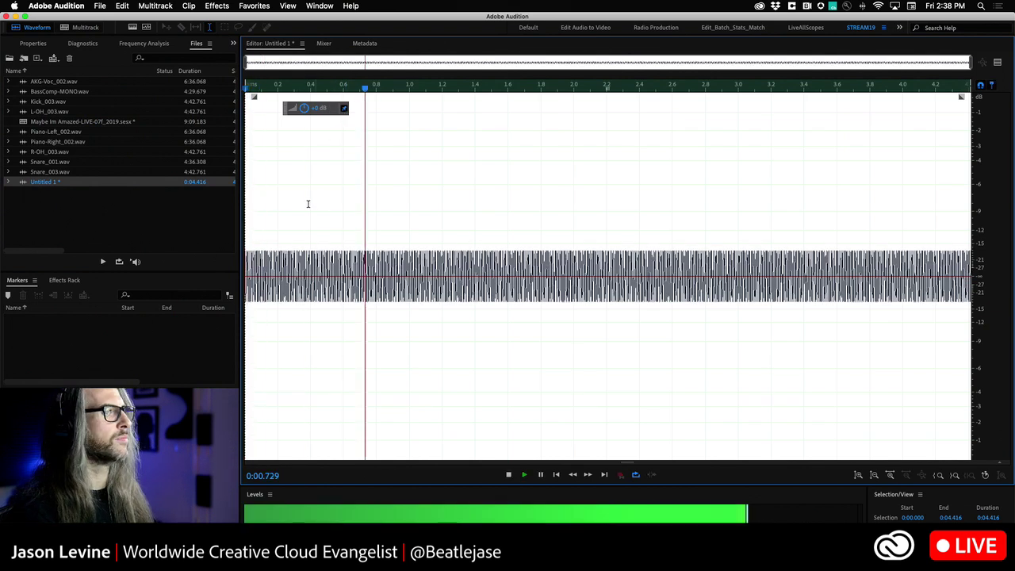
key(space)
Open Pitch Bender on the tone, load the Down A Whole Step preset, and uncover the start of the waveform
click(221, 5)
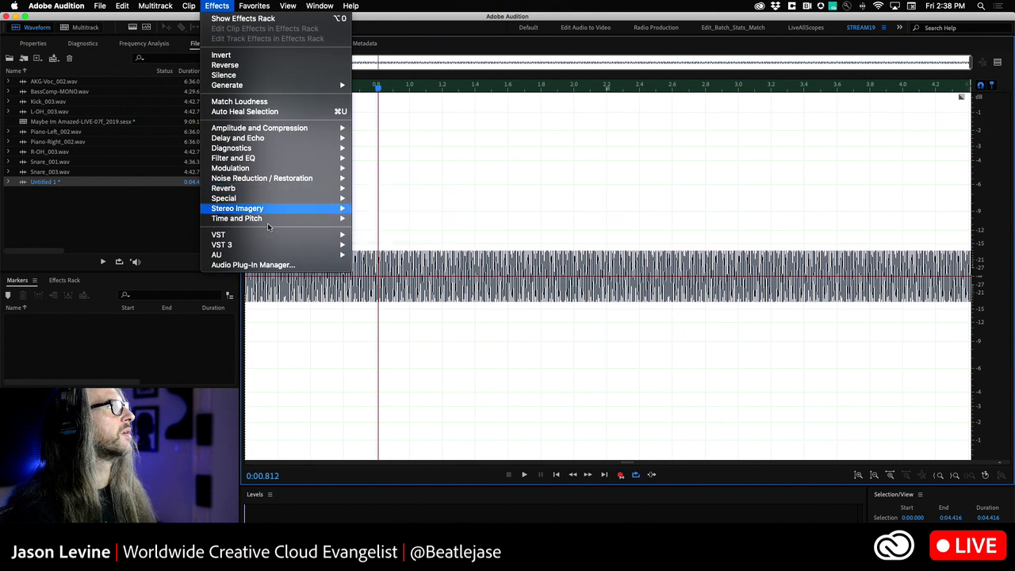
mouse_move(269, 218)
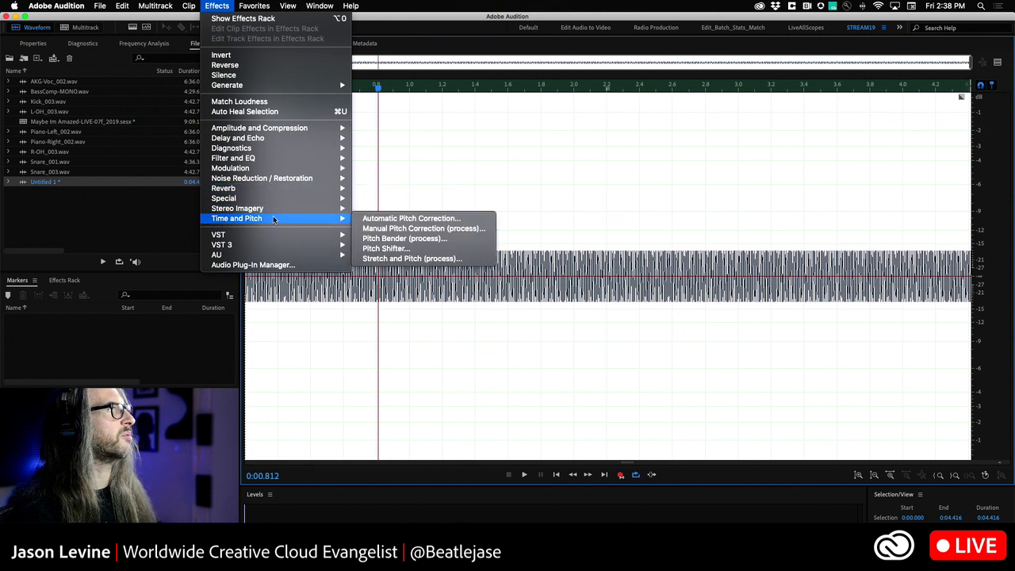
click(426, 240)
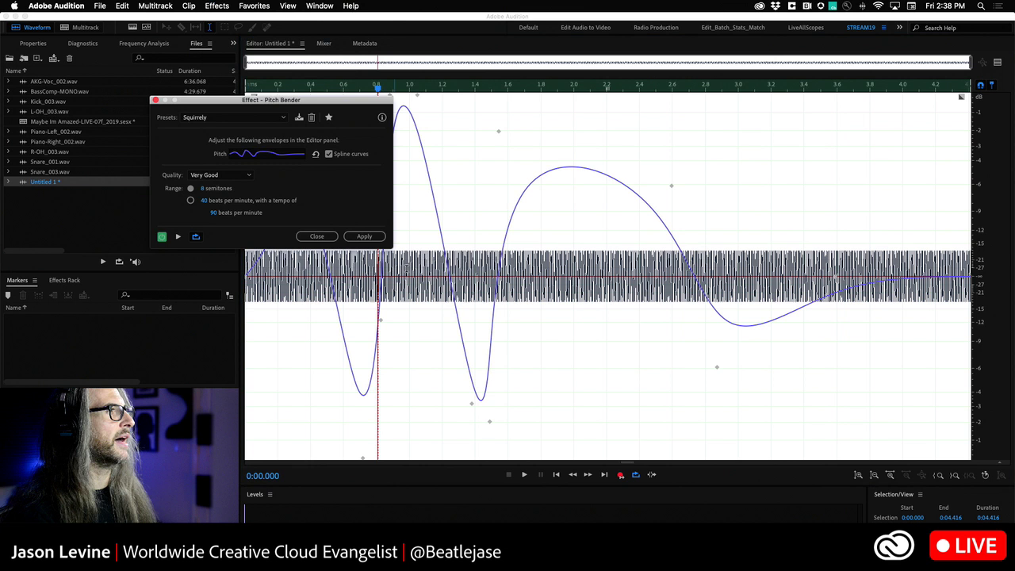
click(283, 117)
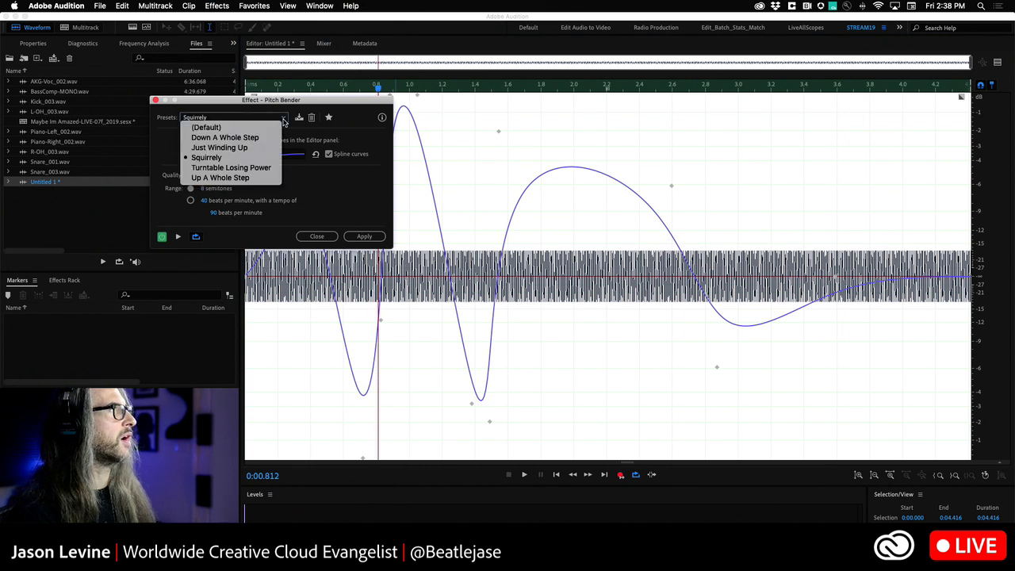
click(255, 138)
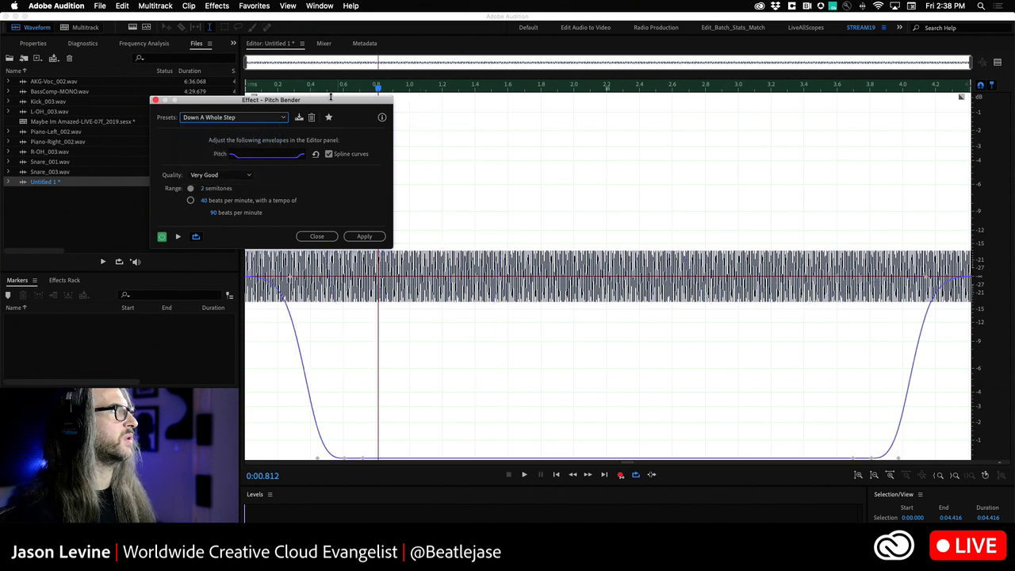
drag(331, 96, 757, 115)
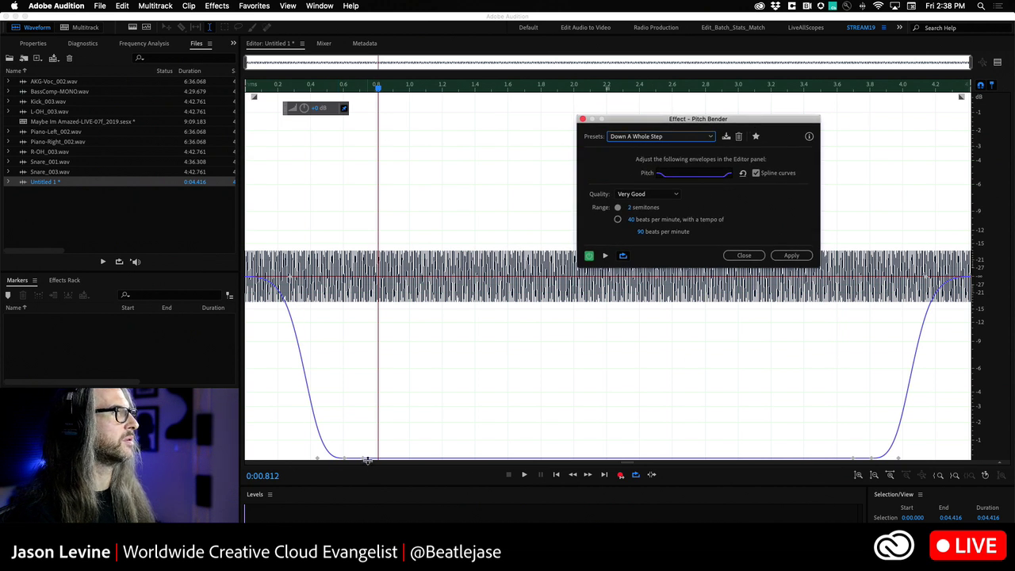
Stretch the initial pitch drop by moving its three lower keyframes to about 1.8, 1.6 and 0.8 s, and preview it from the start
drag(365, 459, 543, 459)
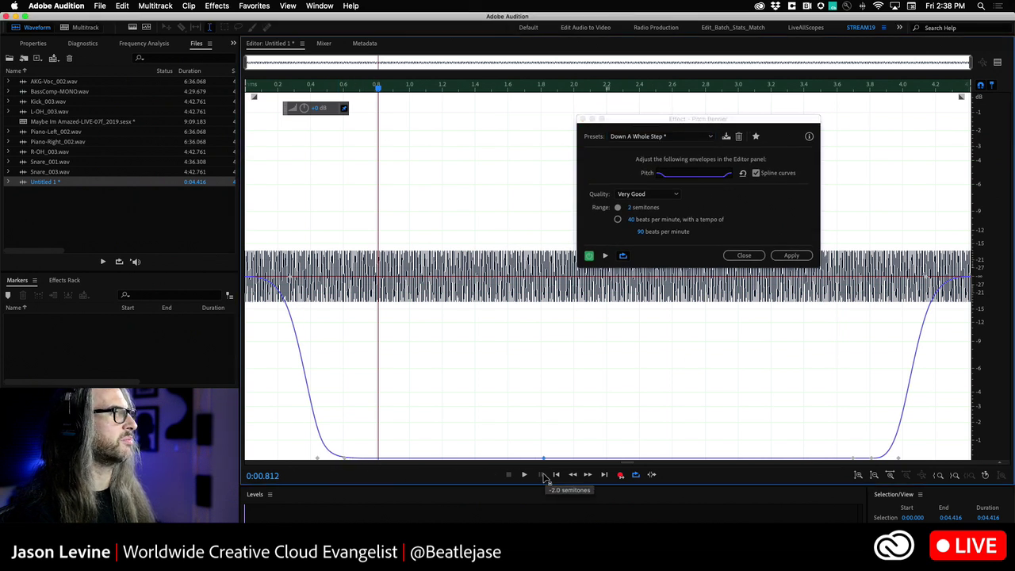
drag(343, 459, 501, 459)
drag(319, 460, 373, 458)
click(348, 451)
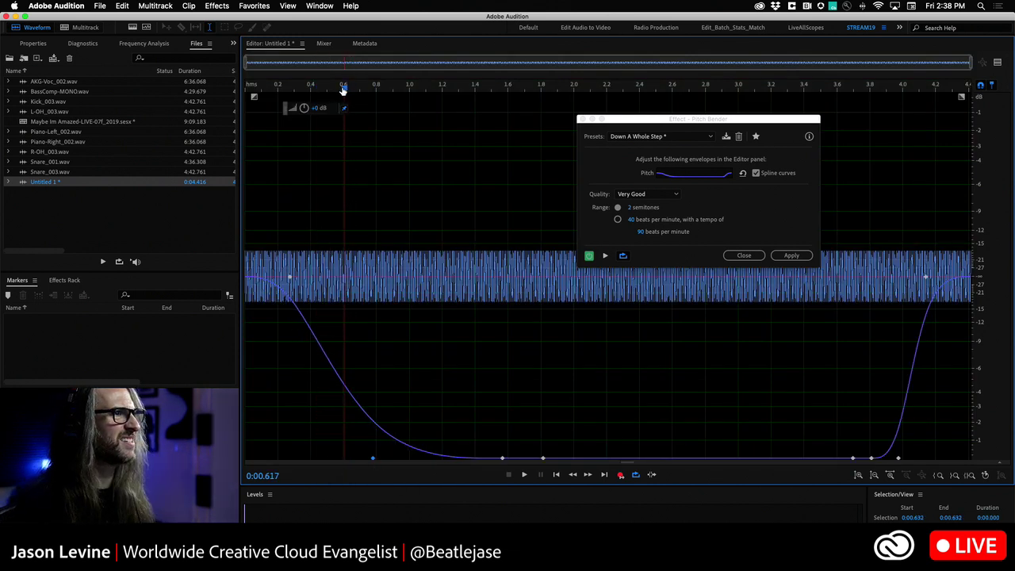
drag(345, 90, 278, 90)
key(space)
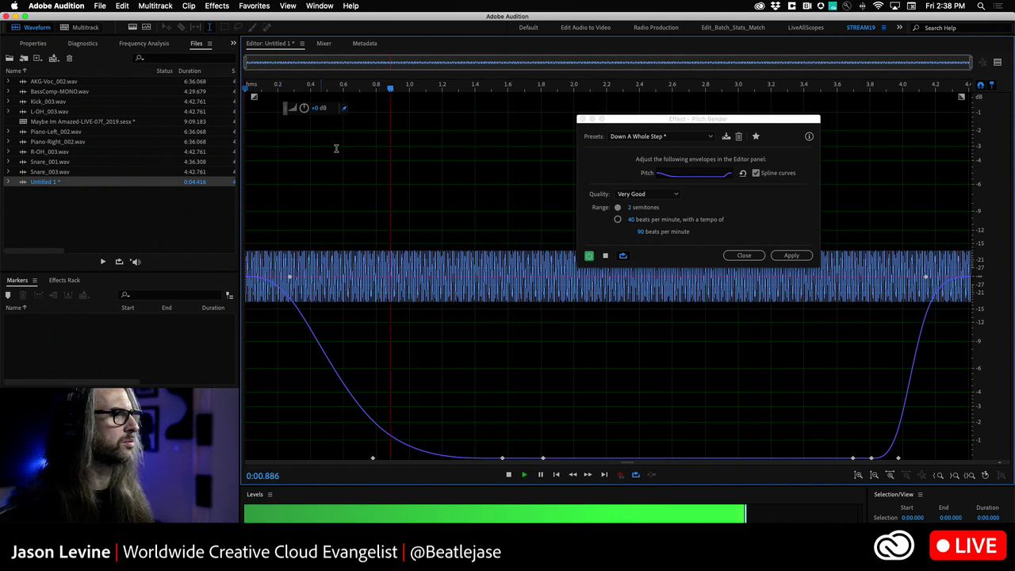
key(space)
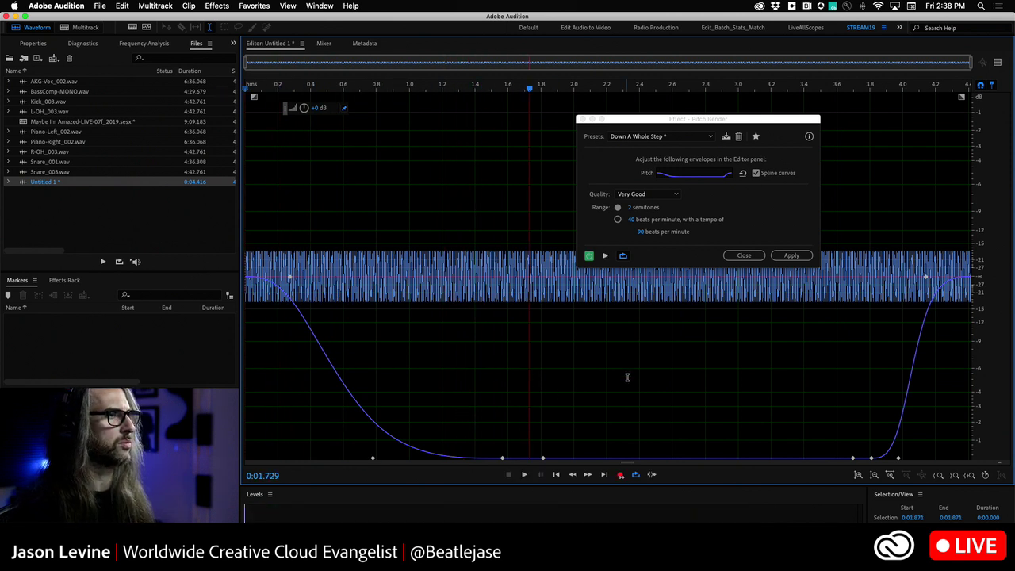
Set the Pitch Bender range to 22 semitones and preview the start of the tone
click(628, 207)
drag(626, 208, 638, 210)
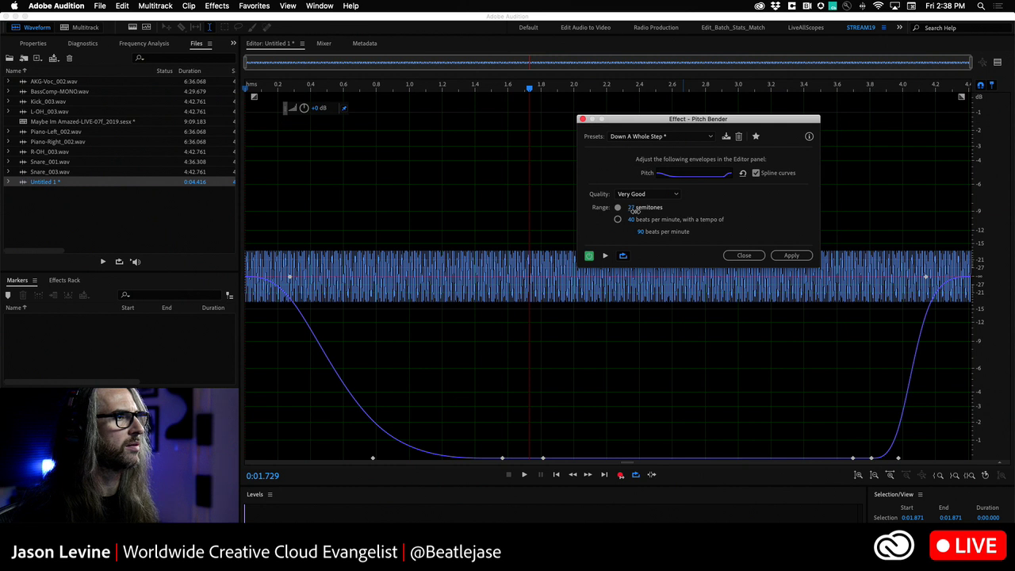
click(338, 103)
click(306, 109)
key(space)
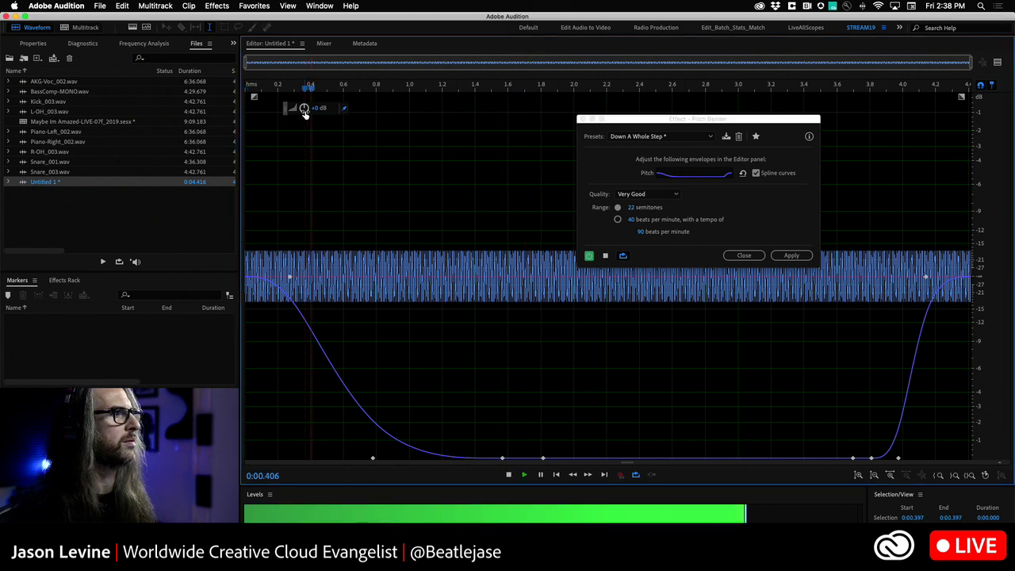
key(space)
key(Home)
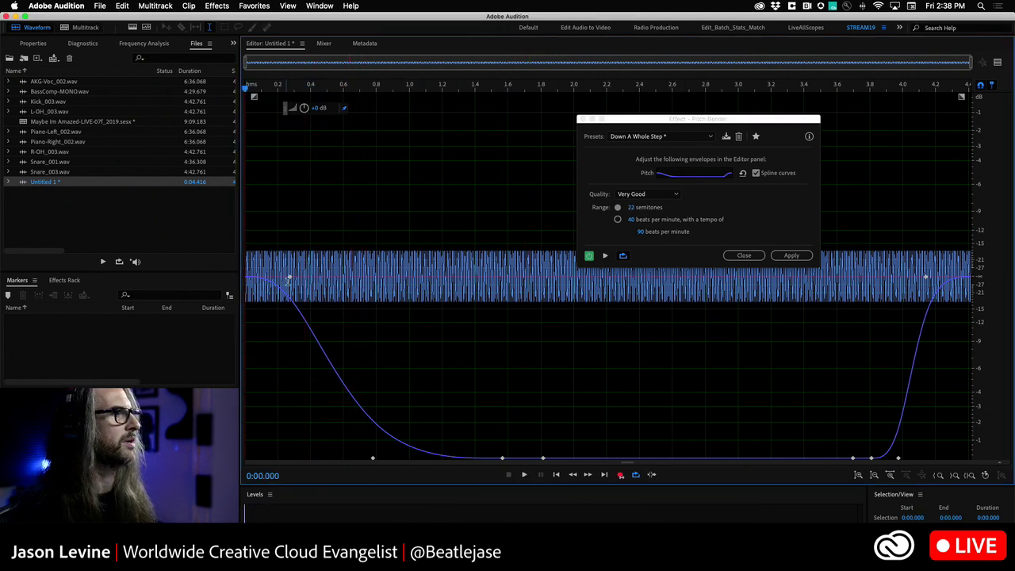
Move the first pitch keyframe to about 0.17 s and the lower one after it to about 0.5 s, and preview the drop
drag(291, 281, 359, 402)
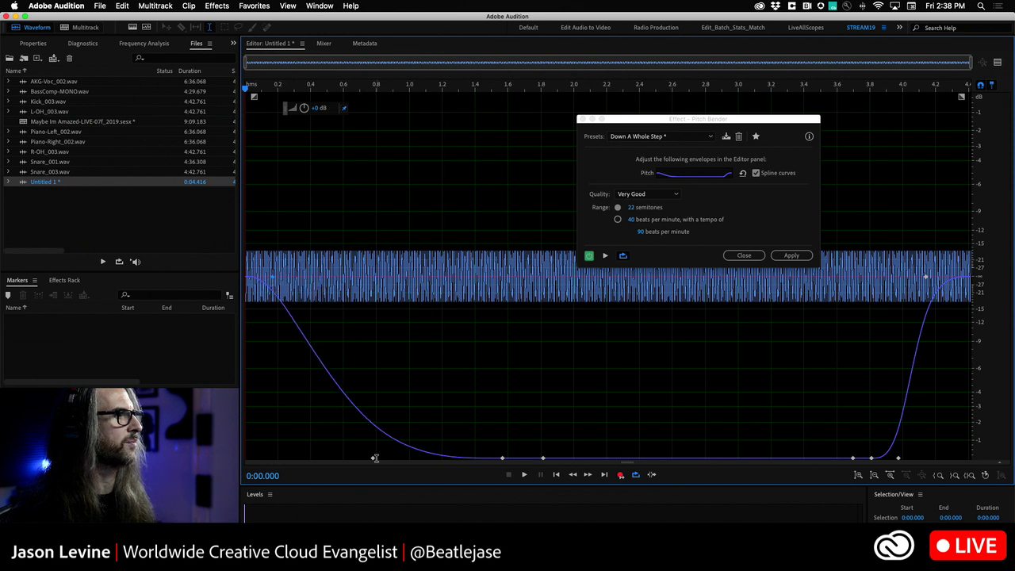
drag(375, 457, 333, 459)
key(space)
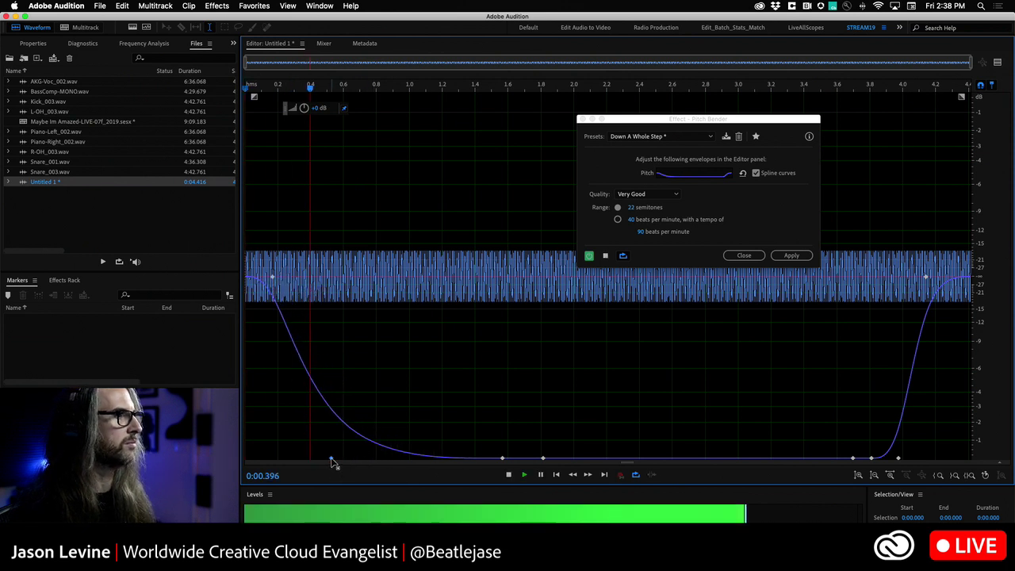
key(space)
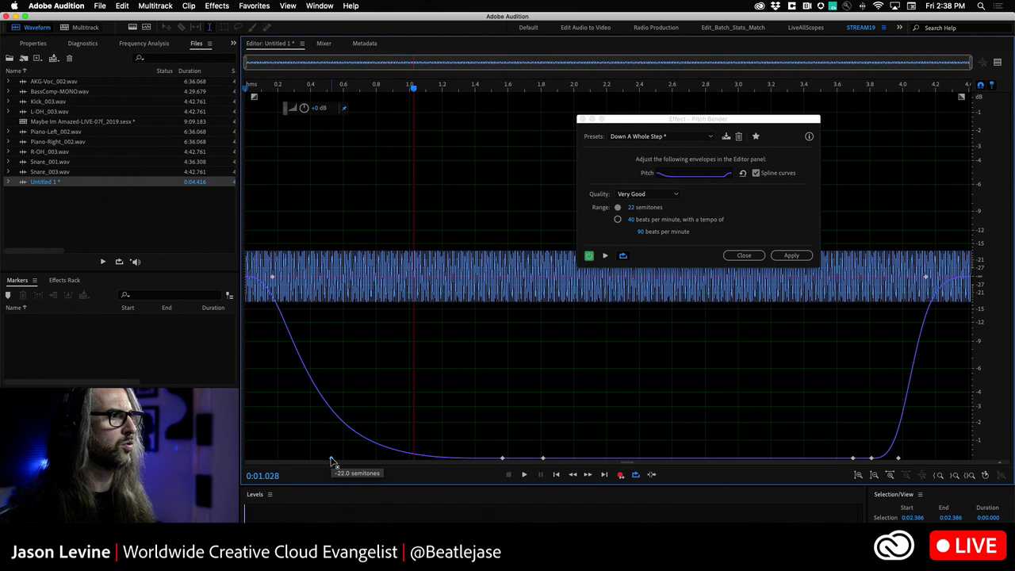
Steepen the drop with the first lower keyframe at about 0.3 s and the upper one at about 0.27 s, previewing from the start
drag(331, 461, 294, 458)
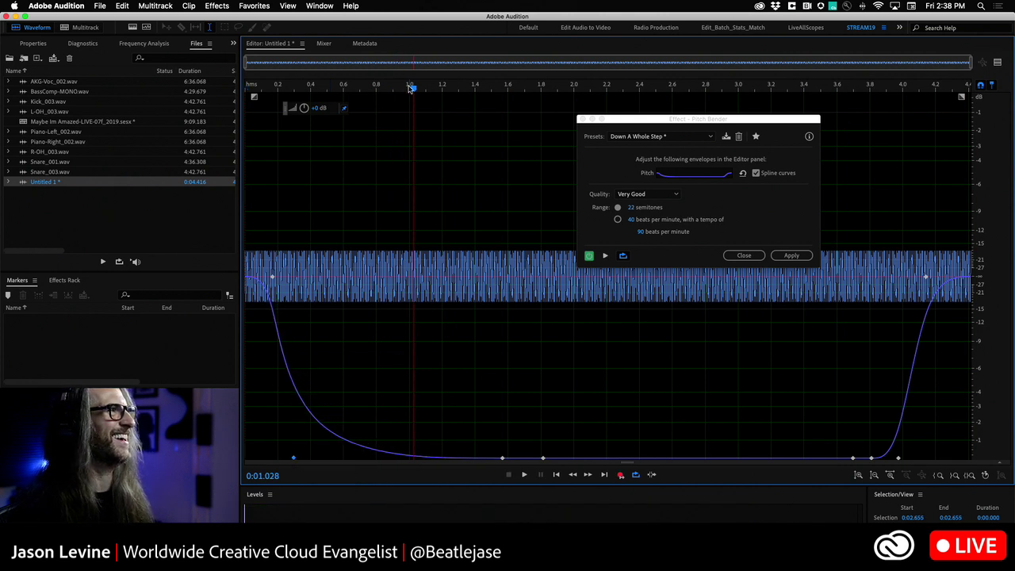
key(Home)
key(space)
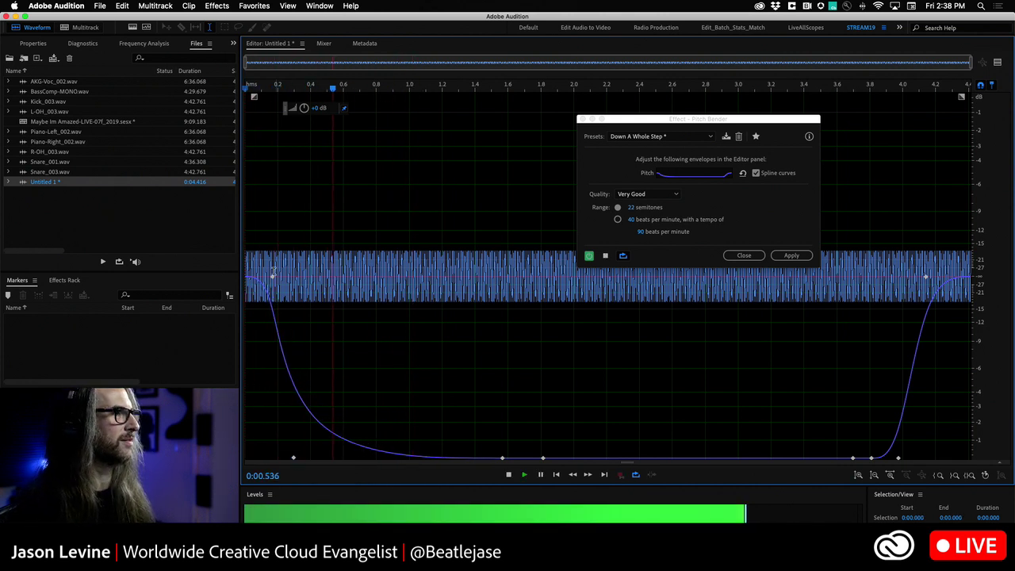
mouse_move(271, 276)
mouse_down()
mouse_move(305, 279)
mouse_move(285, 277)
mouse_up()
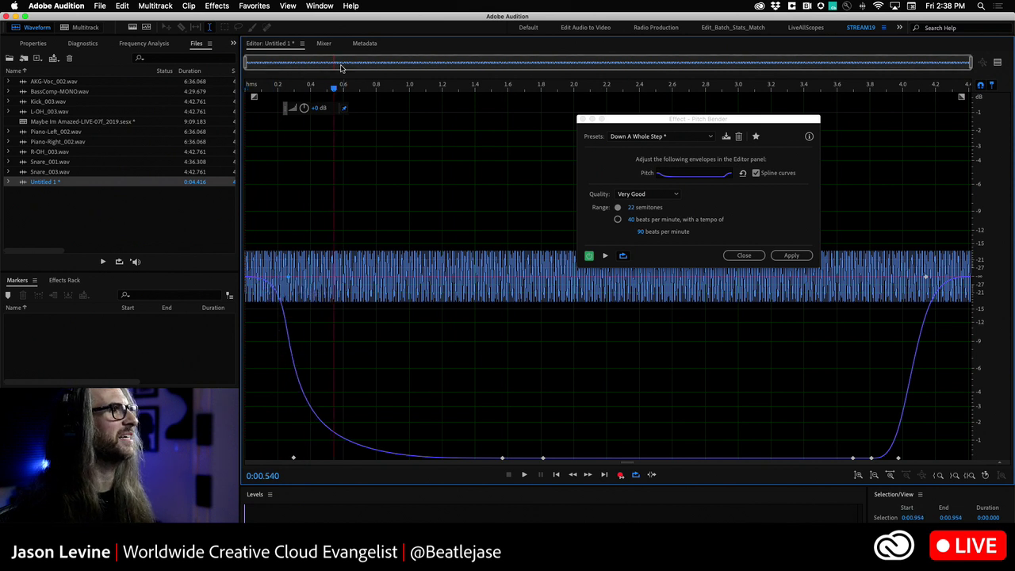
key(Home)
key(space)
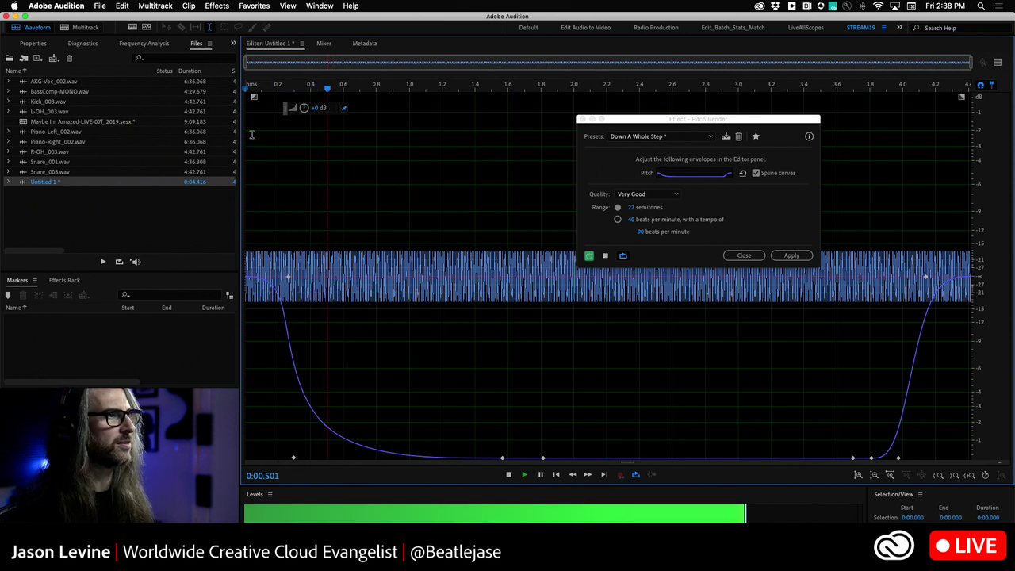
key(space)
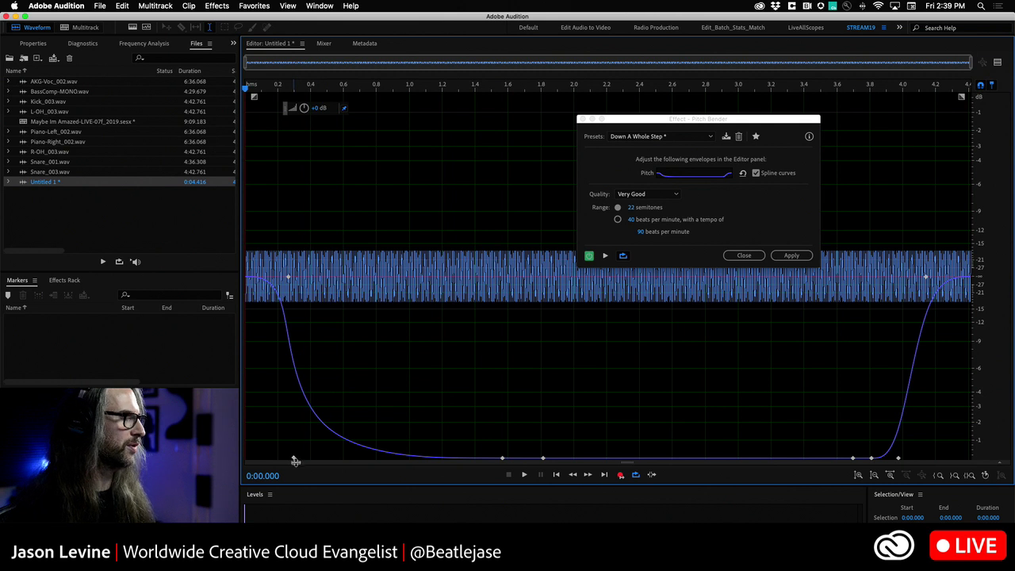
Move the first lower pitch keyframe to about 0.43 s, preview the curve, and apply Pitch Bender to the tone
drag(294, 458, 314, 459)
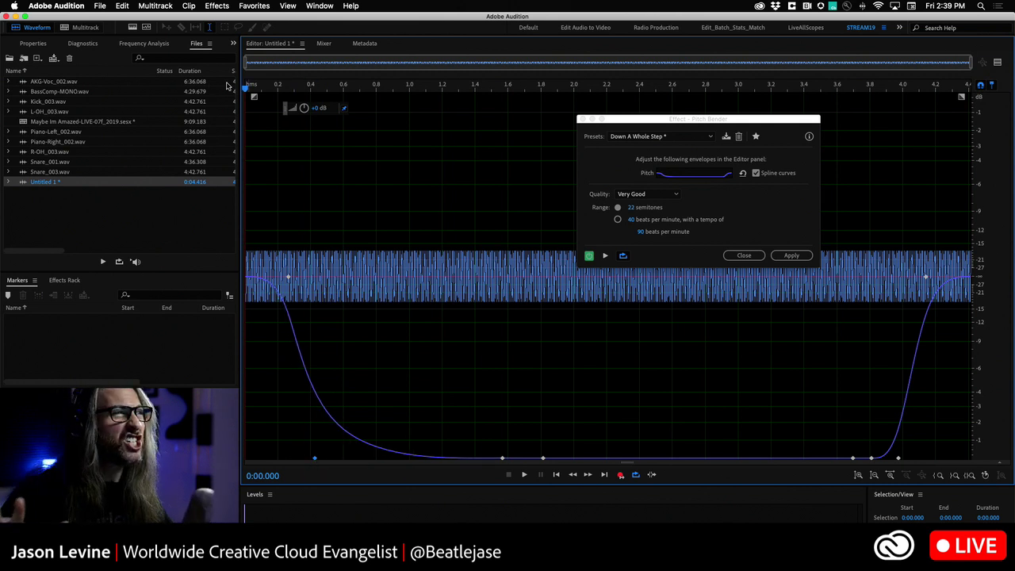
key(space)
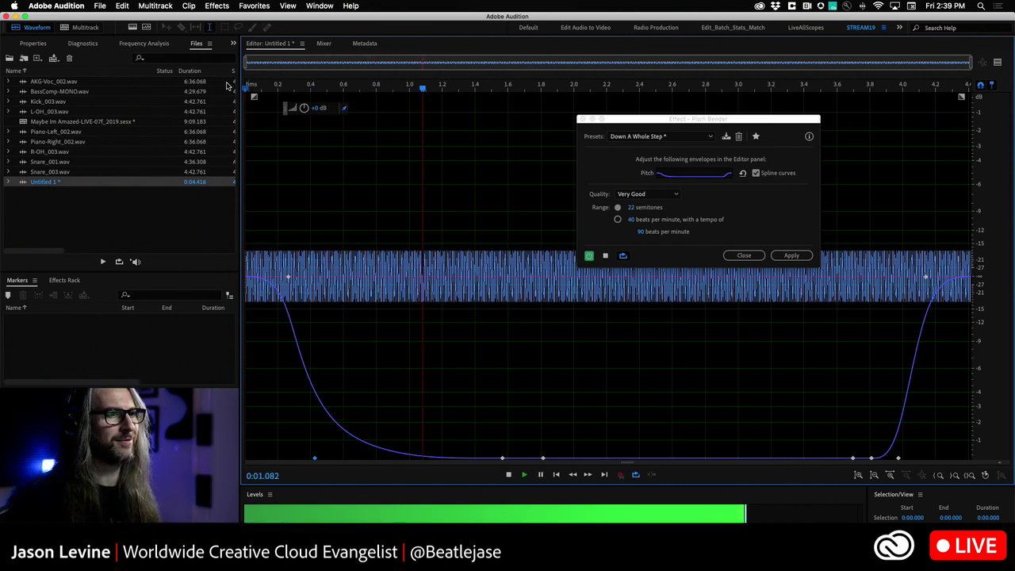
key(space)
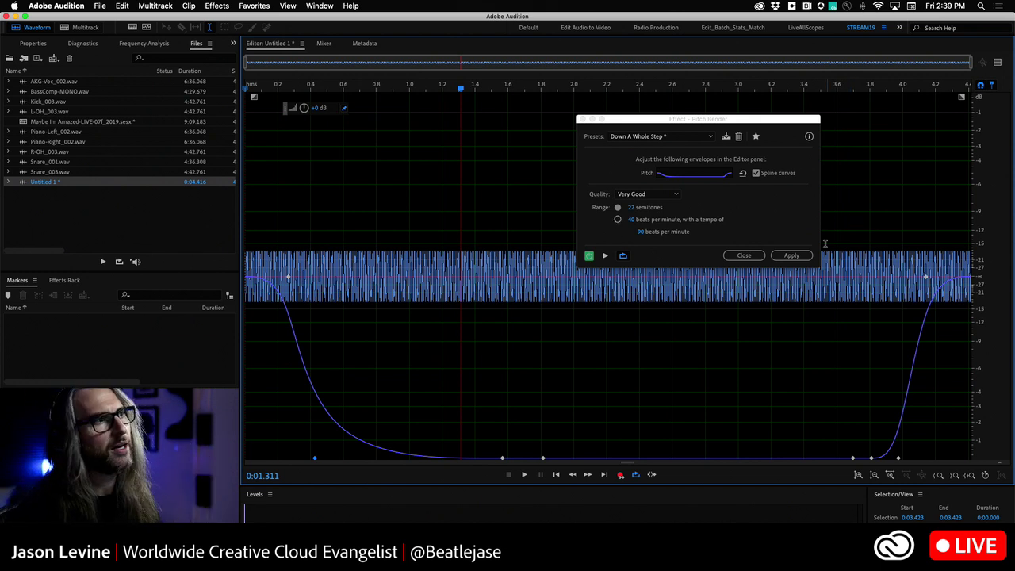
click(791, 255)
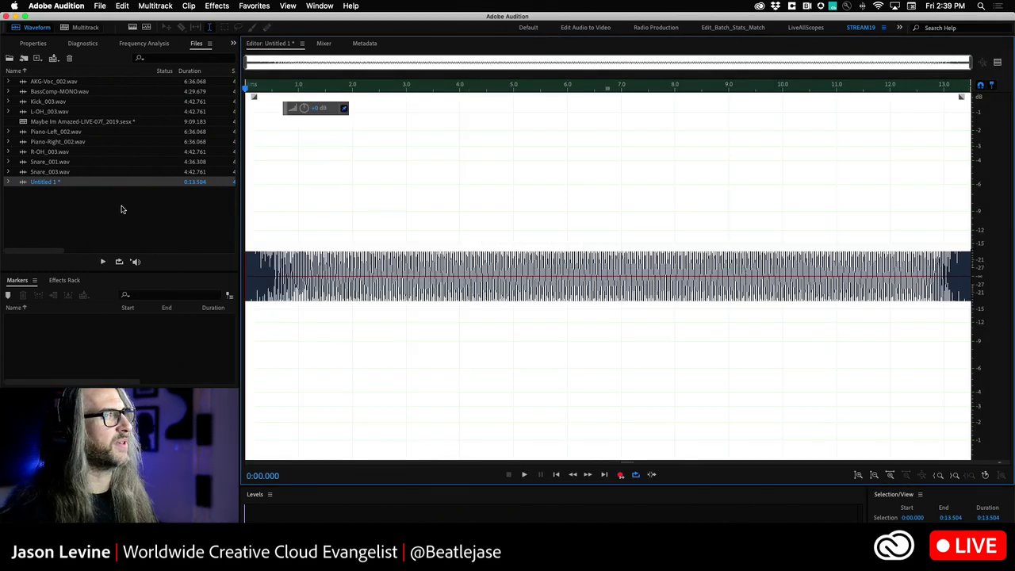
Play the opening of the pitch-bent tone repeatedly from the start
key(space)
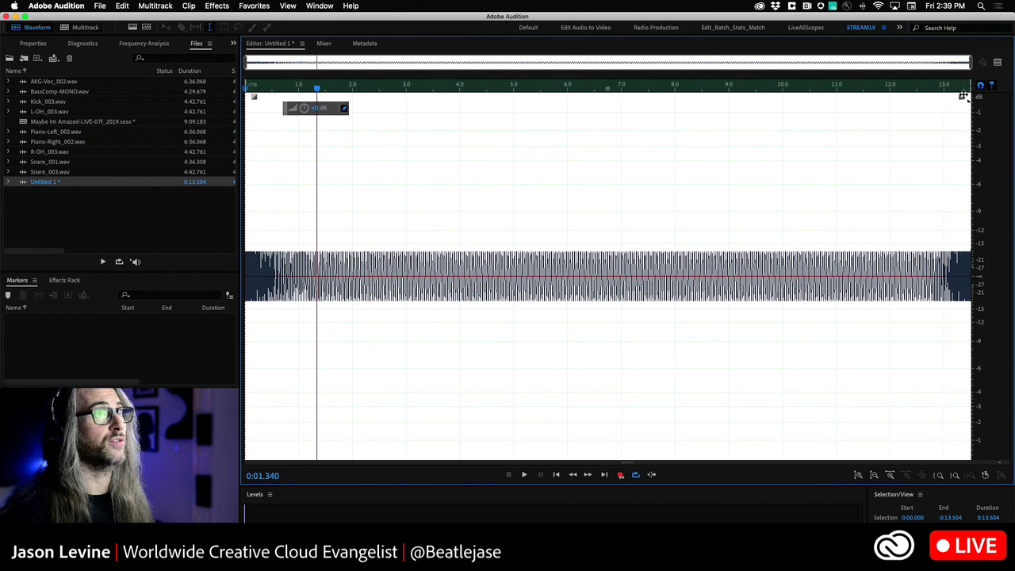
drag(962, 95, 1012, 207)
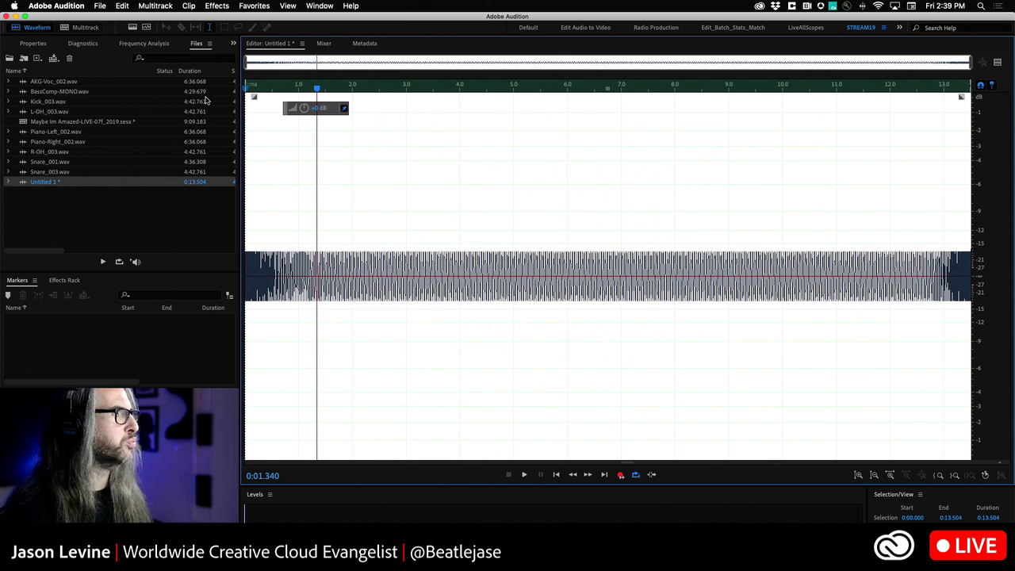
drag(316, 87, 246, 86)
key(space)
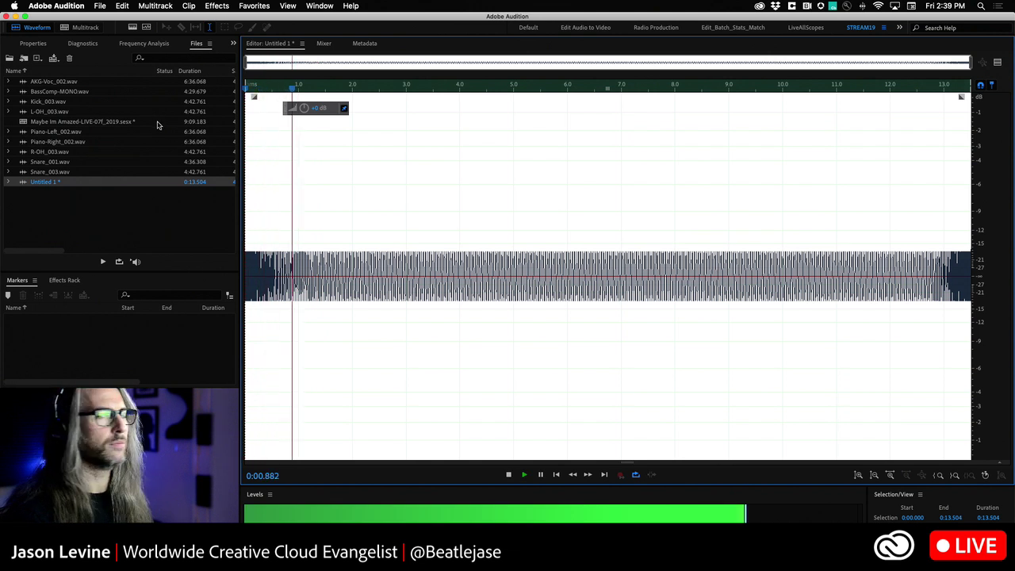
key(space)
key(space)
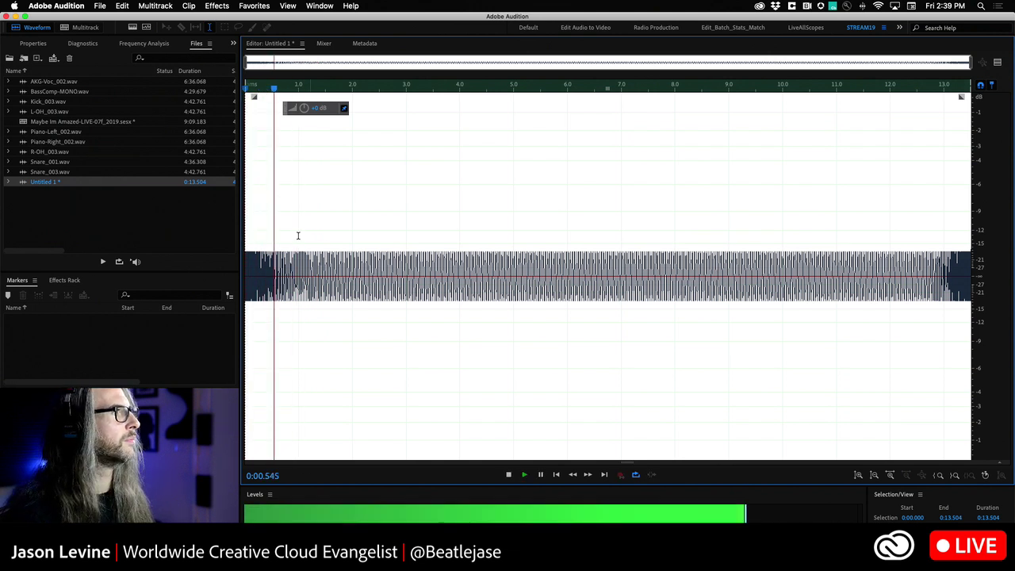
key(space)
Select about the first second of the bent tone, play only that part, and clear the selection
drag(299, 233, 282, 233)
key(shift+Home)
key(space)
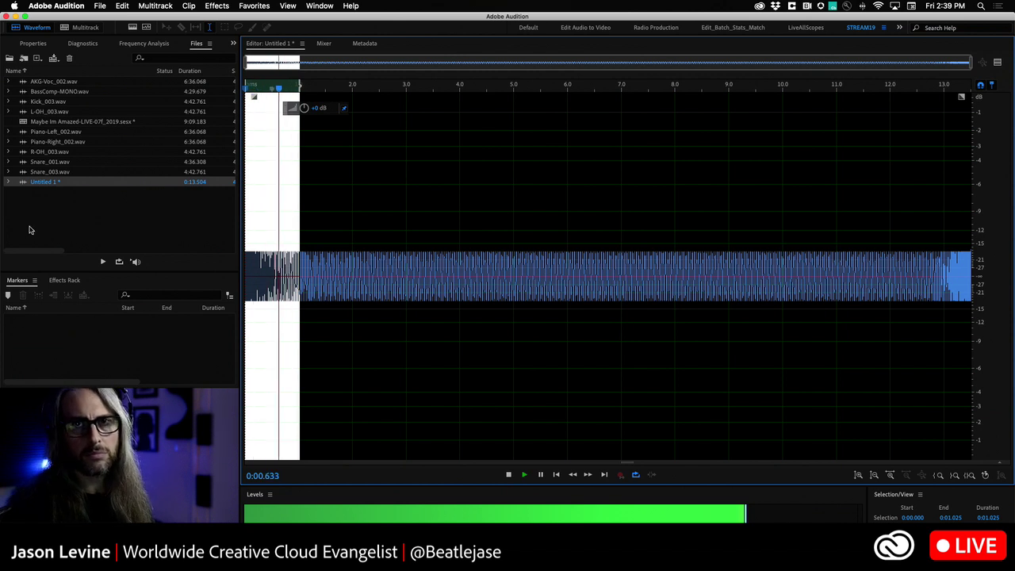
key(space)
click(438, 222)
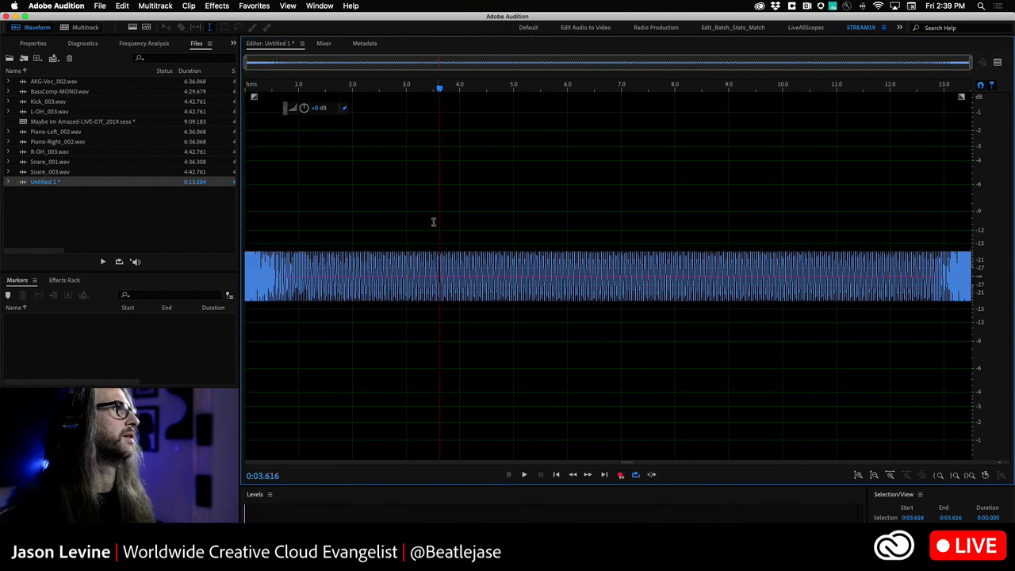
Return to the Maybe Im Amazed multitrack session and save the changes to the STREAM19 workspace
click(68, 28)
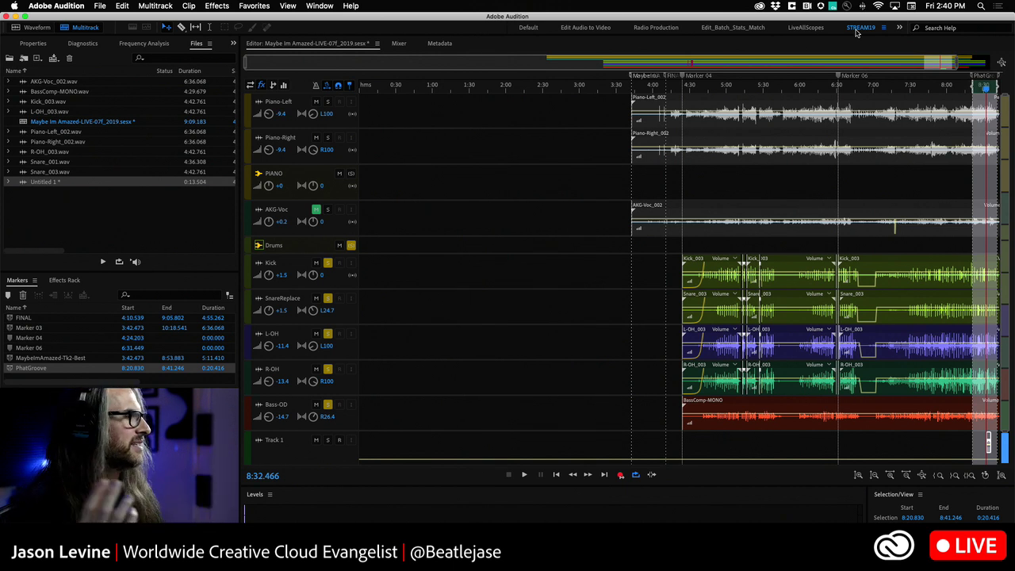
click(321, 6)
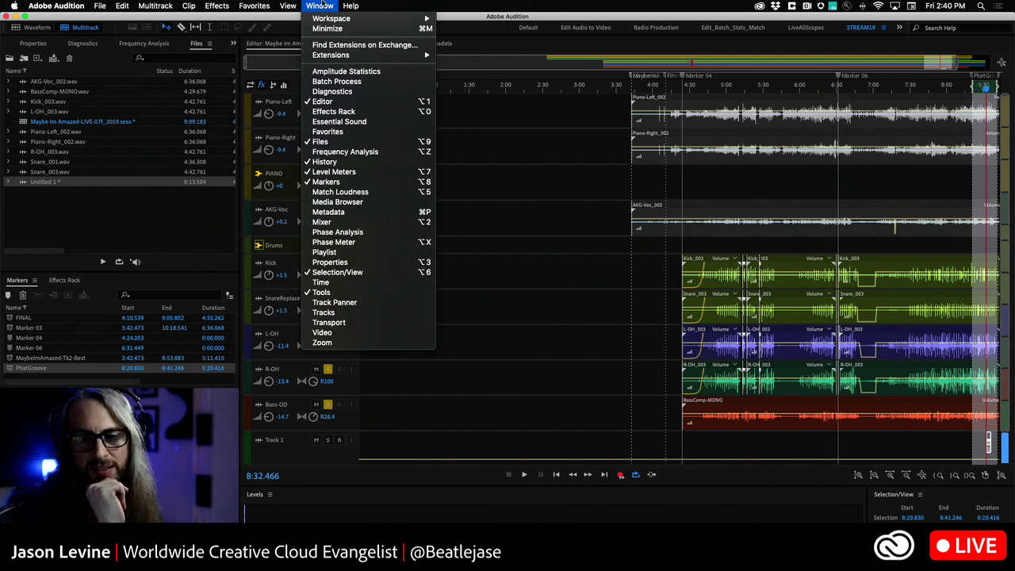
mouse_move(333, 18)
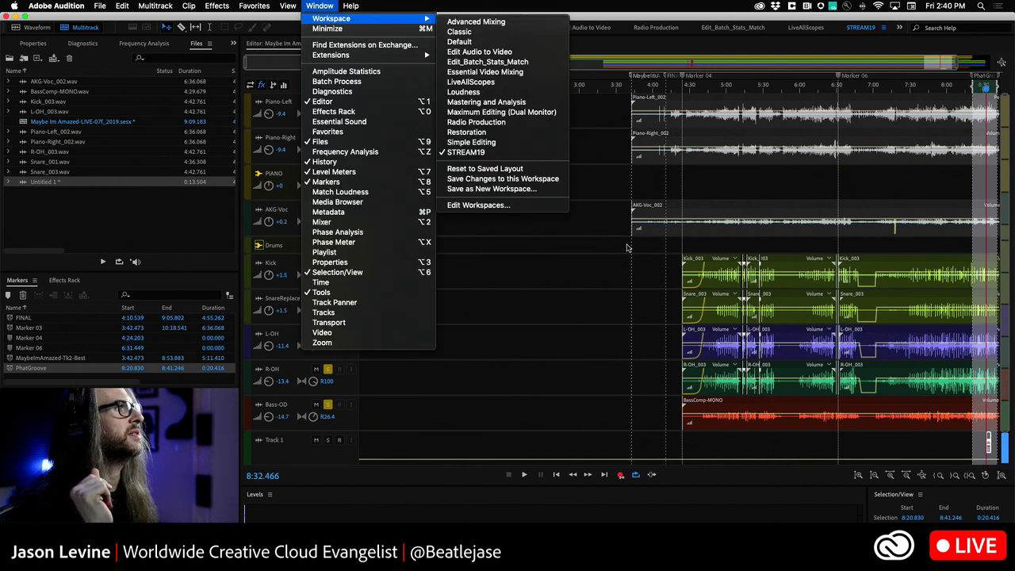
click(518, 181)
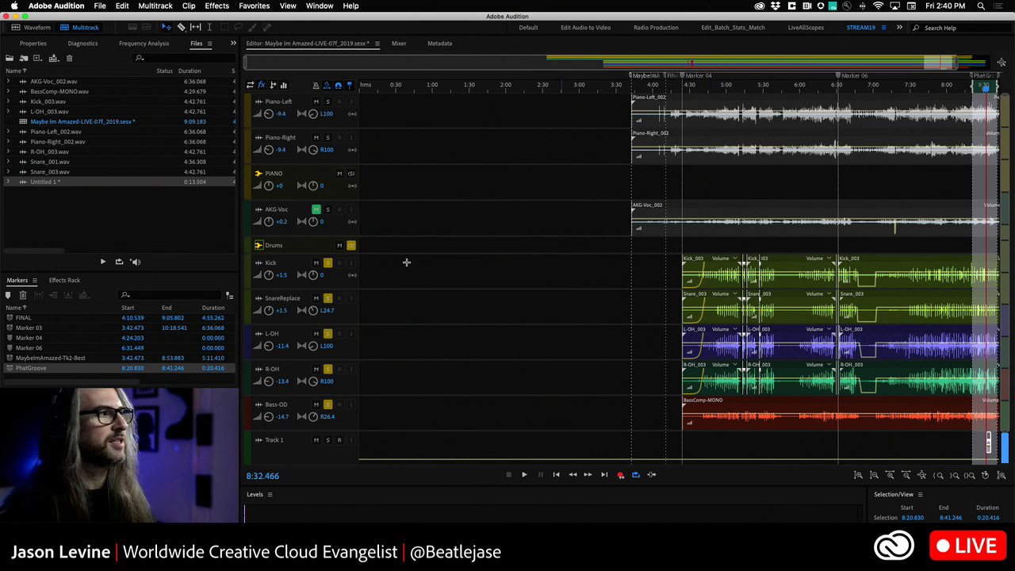
Solo the PIANO bus in addition to the soloed drums and bass, and play the mix from the start of the PhatGroove range
click(351, 176)
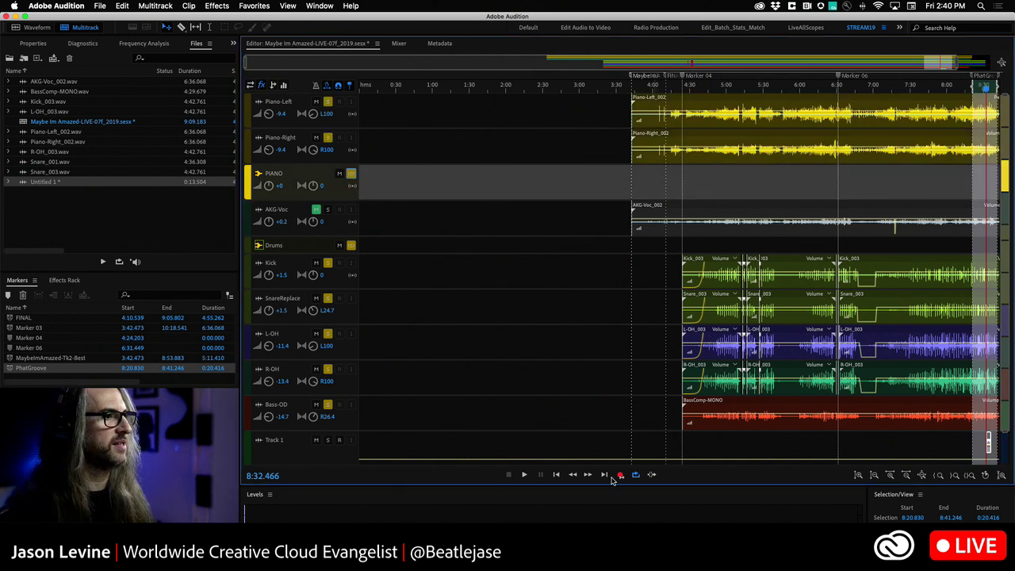
click(556, 475)
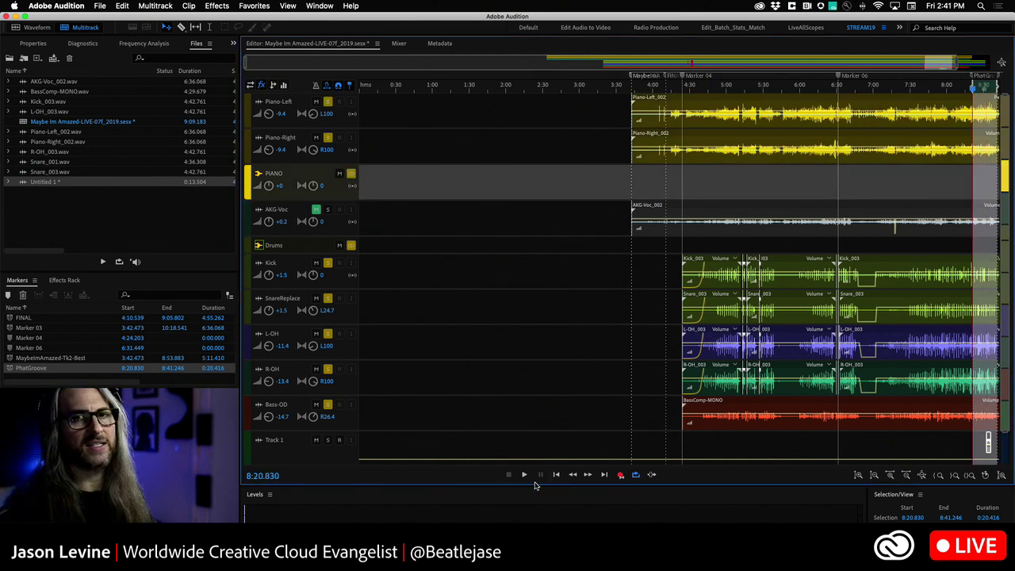
key(space)
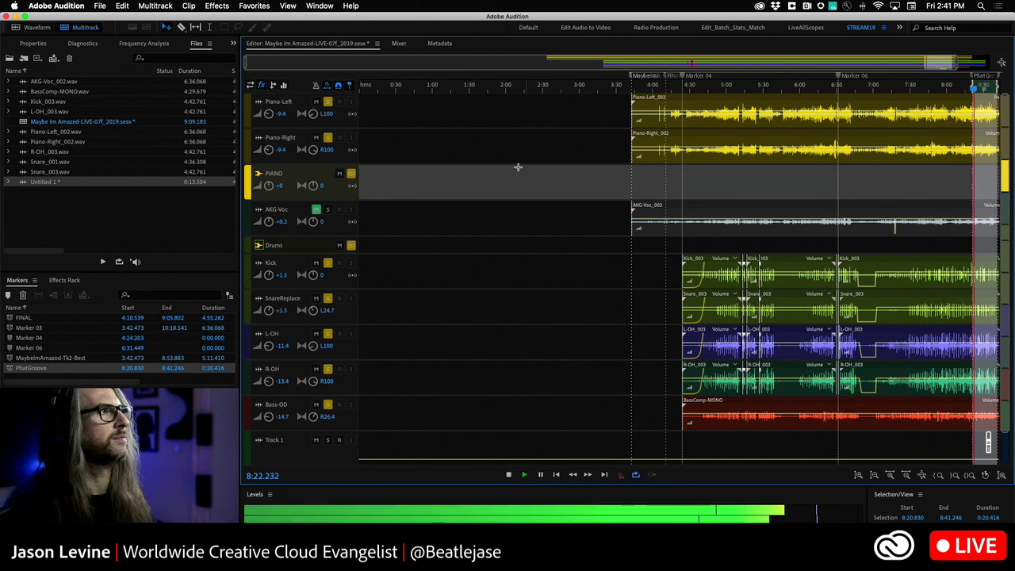
Show the Mixer during playback and solo the PIANO bus exclusively
click(398, 44)
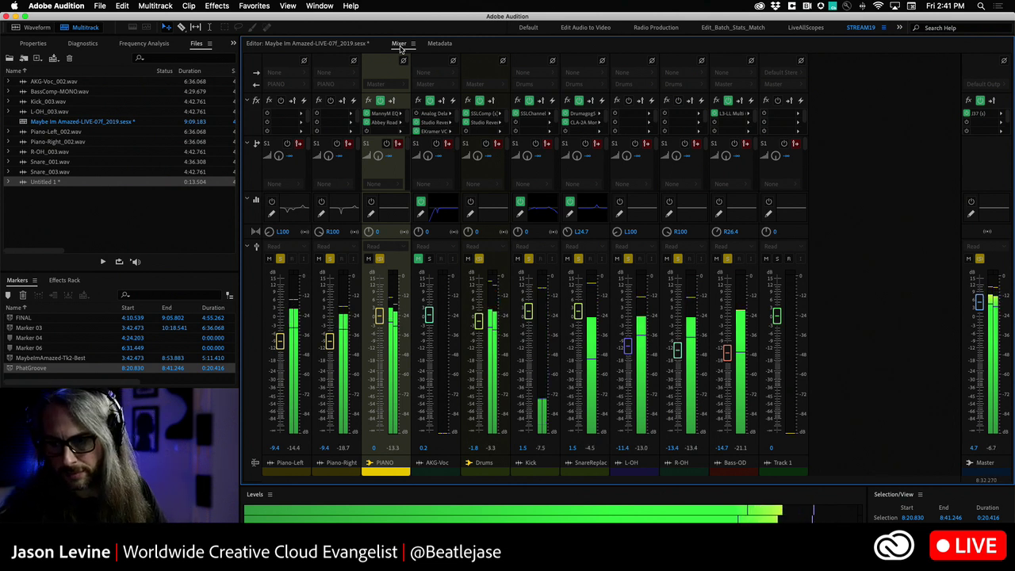
click(399, 44)
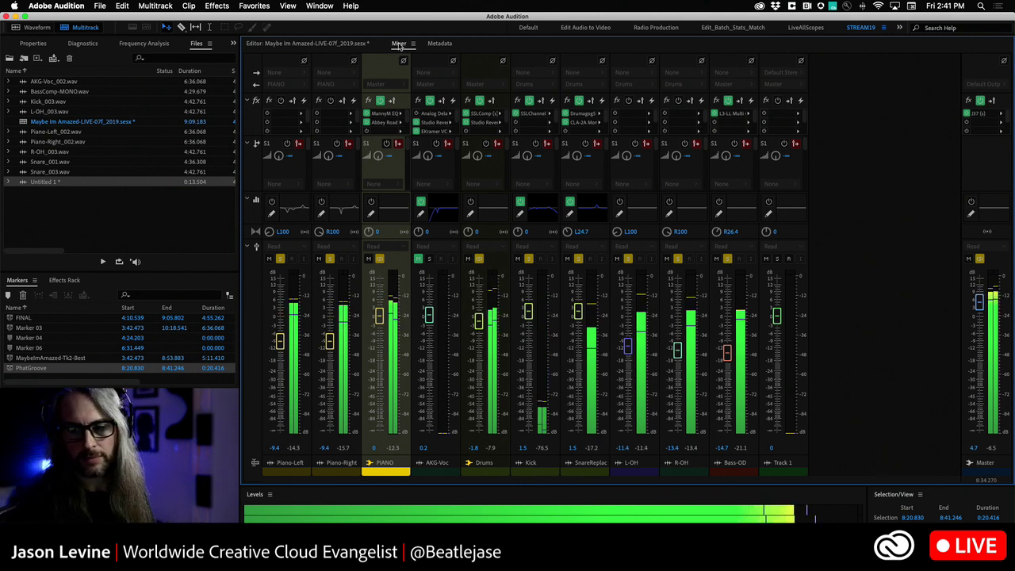
click(381, 260)
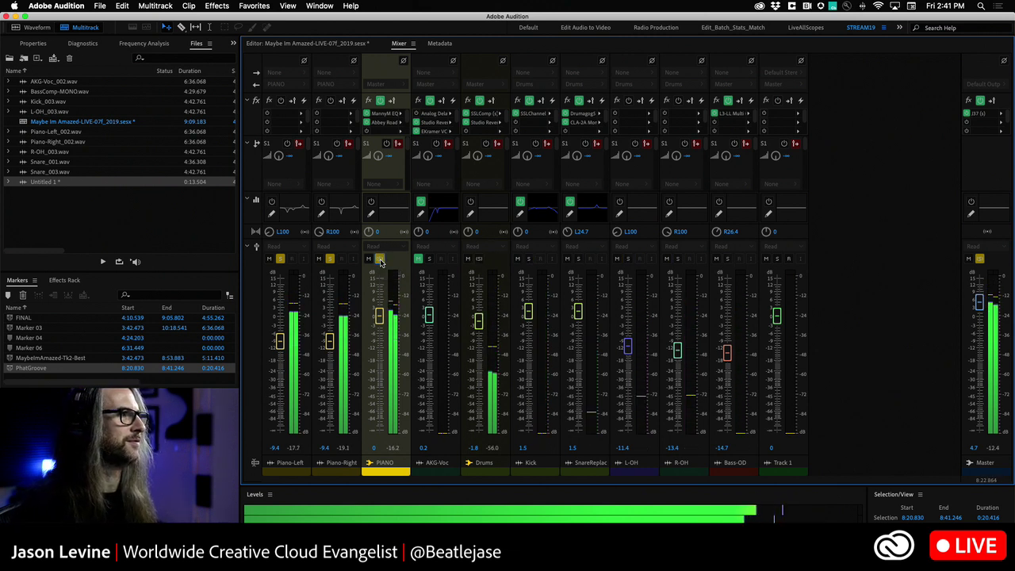
Solo the Bass-OD track alongside the PIANO bus, listen to the combination, and stop playback
click(727, 259)
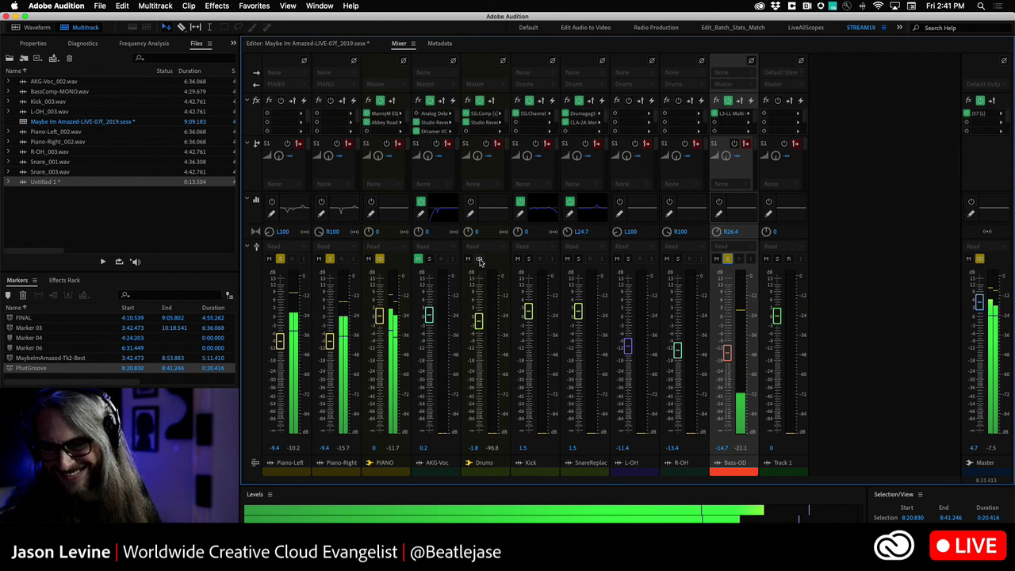
key(space)
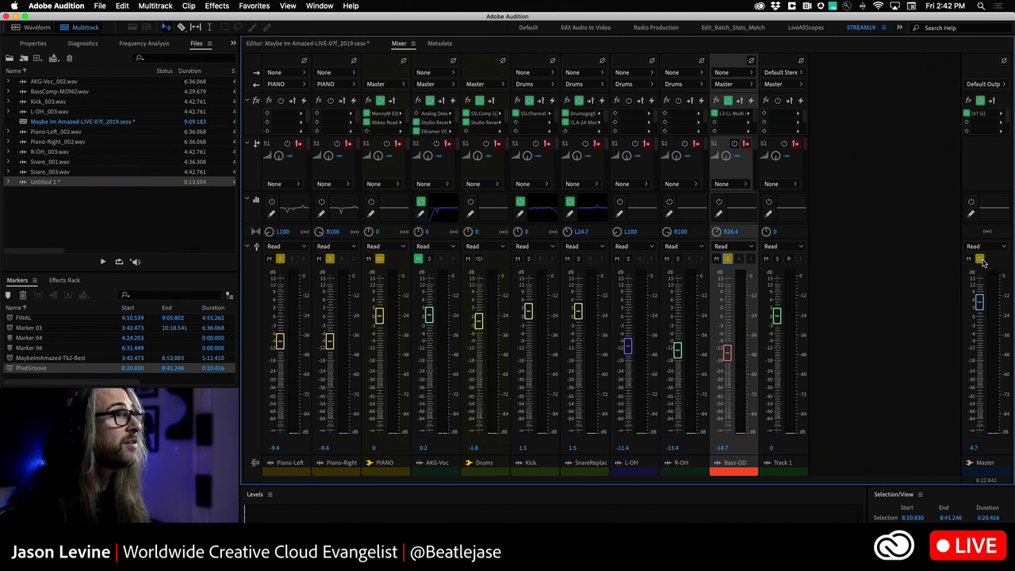
Return to the session timeline and clear the PhatGroove time selection
click(301, 45)
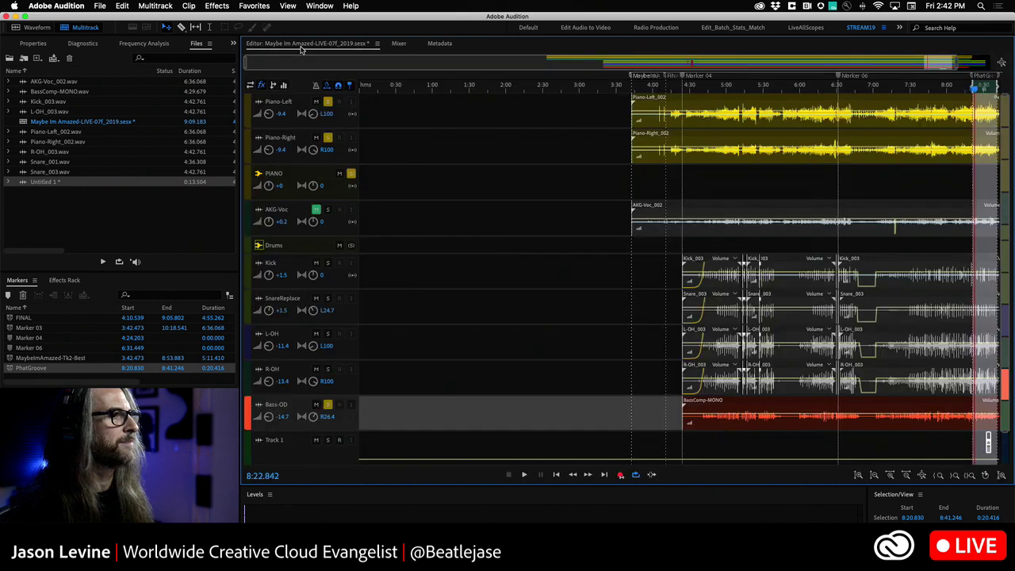
click(944, 117)
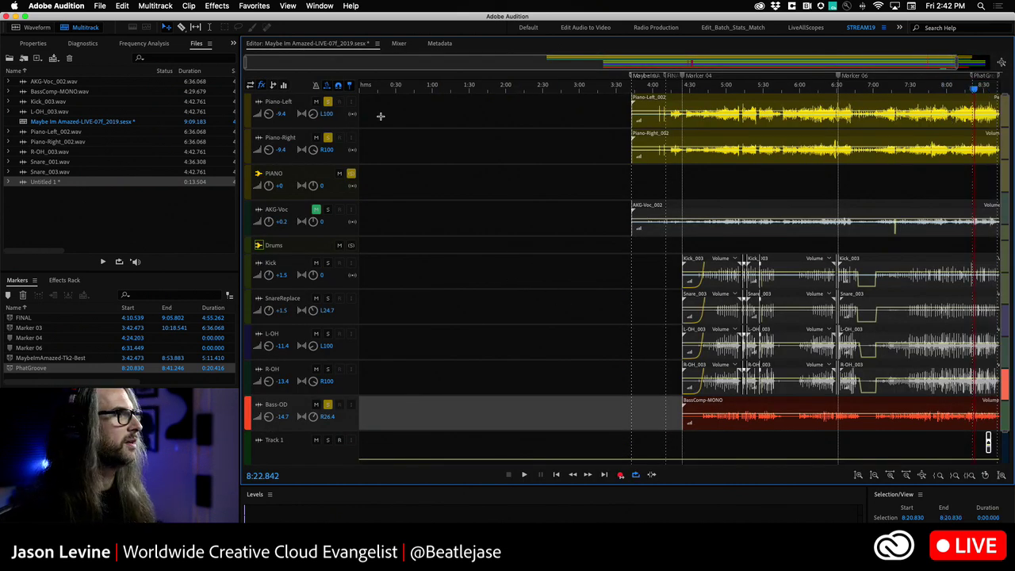
click(399, 44)
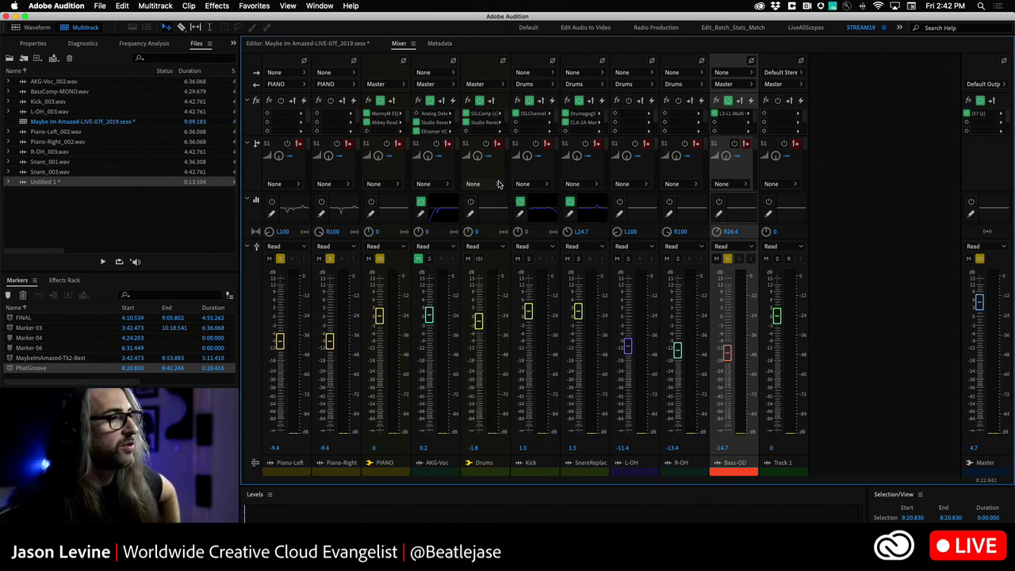
click(314, 44)
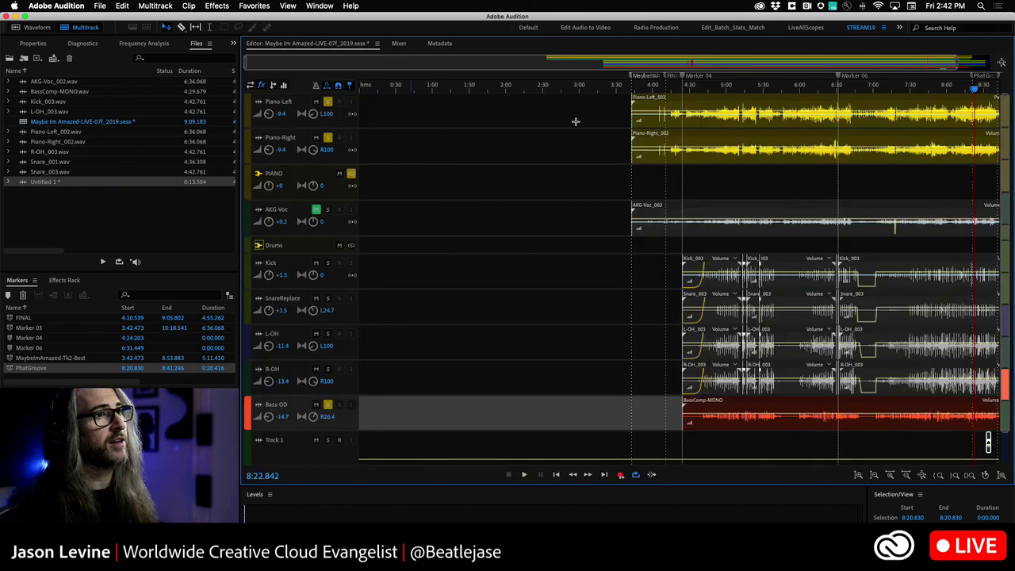
Turn off all solos through the Master track and fit the timeline to the recorded clips
scroll(967, 62, right, 2)
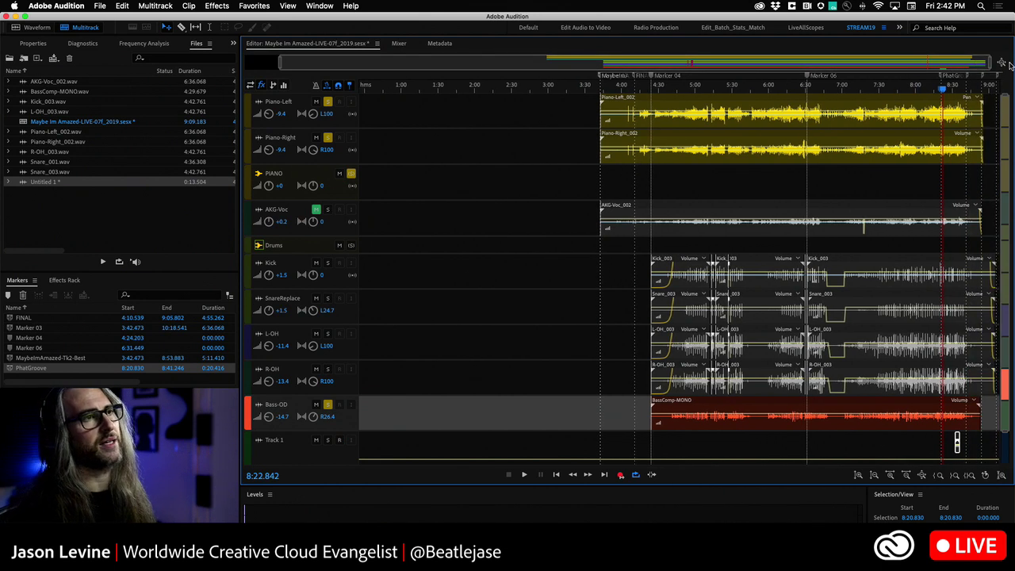
click(922, 474)
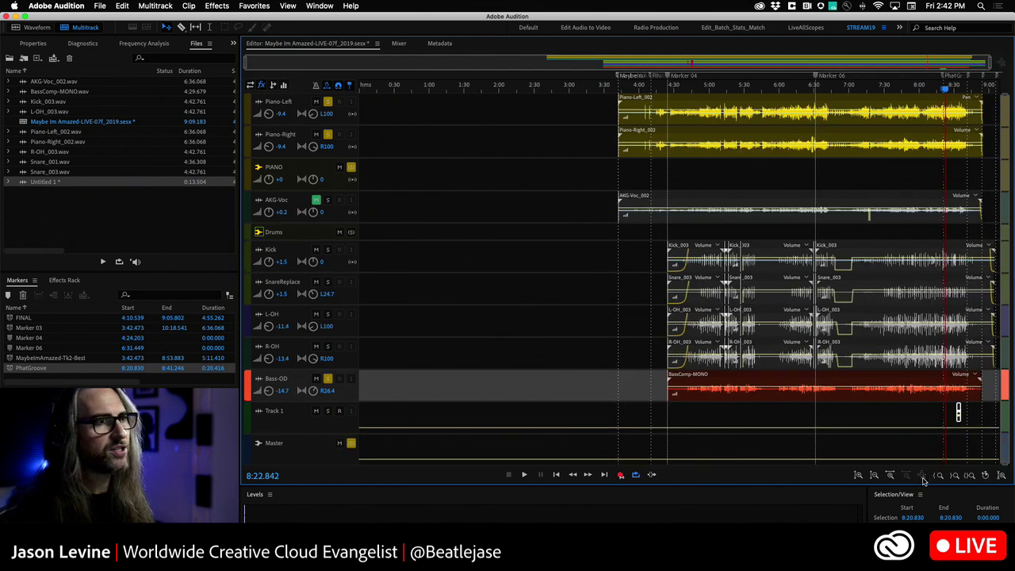
click(349, 444)
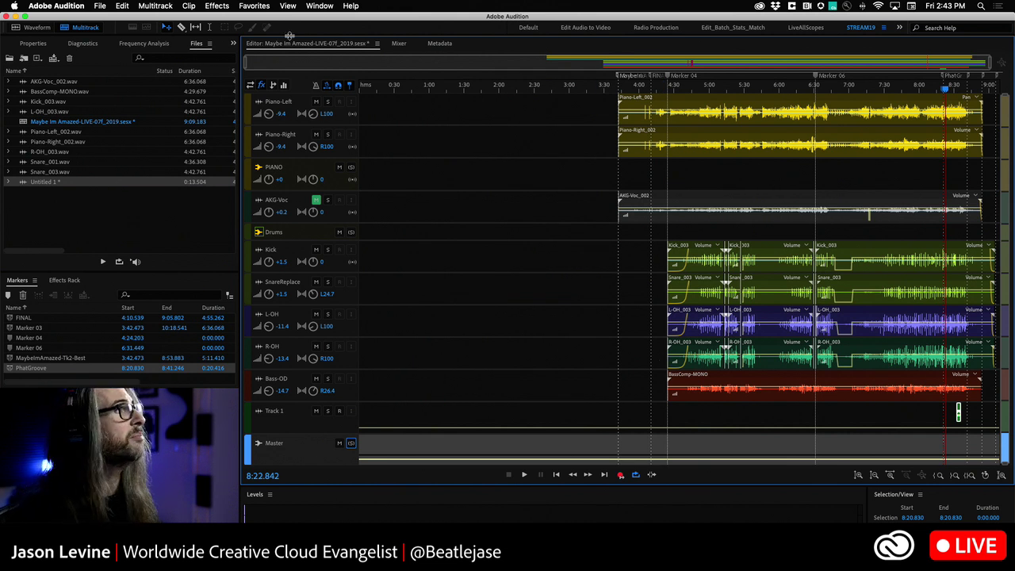
drag(247, 64, 539, 70)
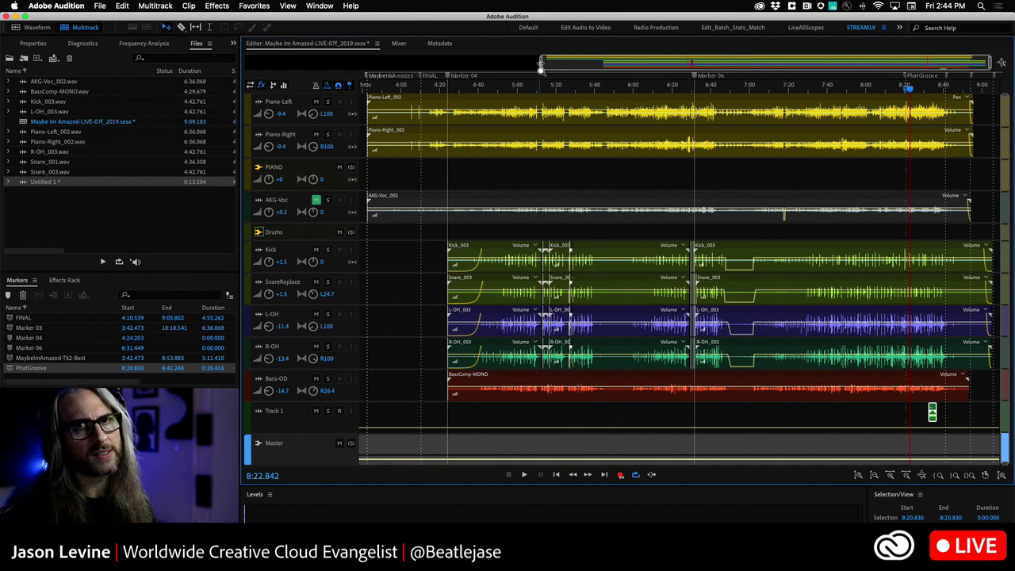
mouse_move(541, 67)
mouse_down()
mouse_move(143, 58)
mouse_move(535, 59)
mouse_up()
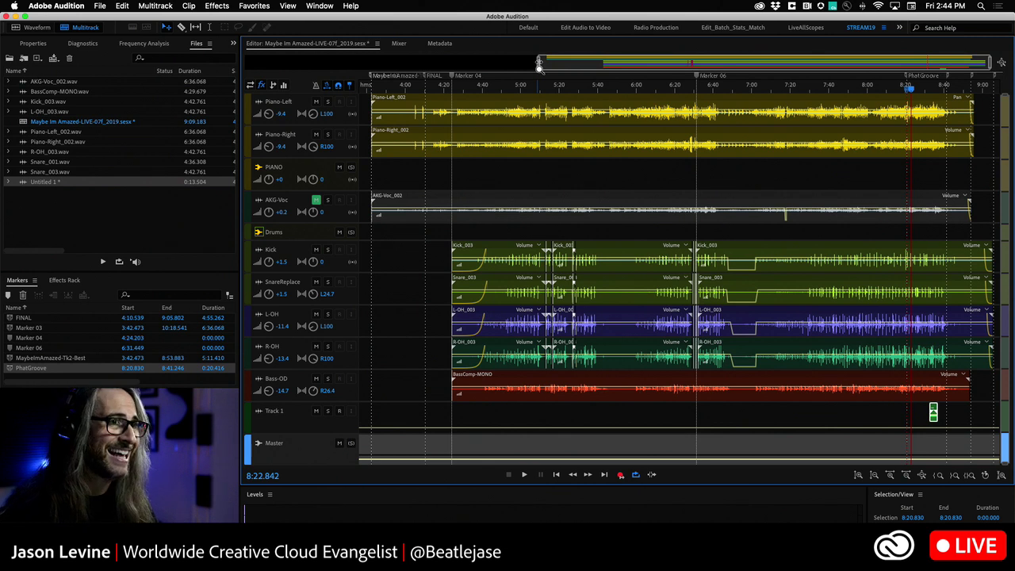
Open BassComp-MONO.wav in the waveform editor, examine it around 2:37.6 down to individual samples, and return to the full waveform
click(38, 28)
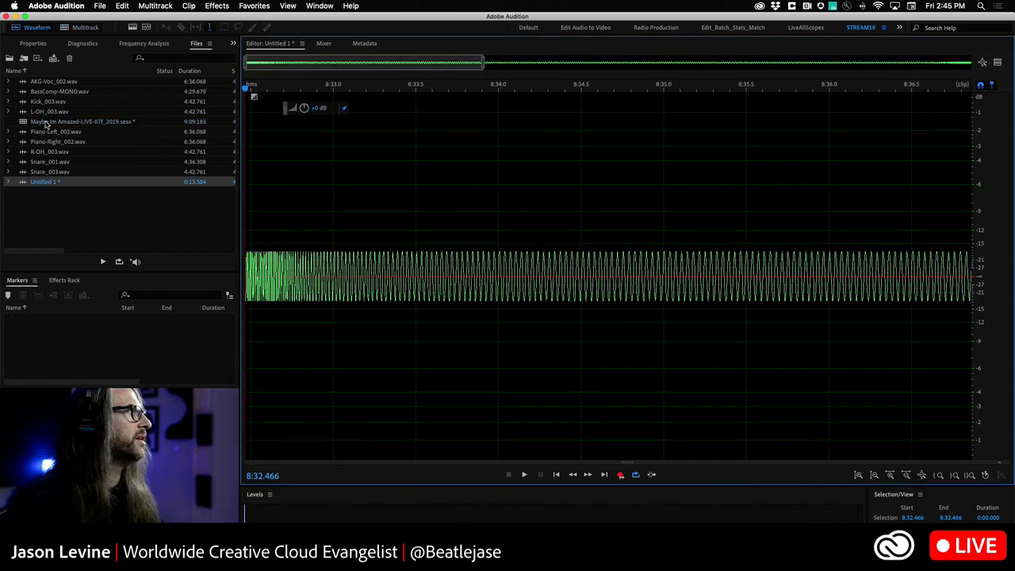
double_click(49, 92)
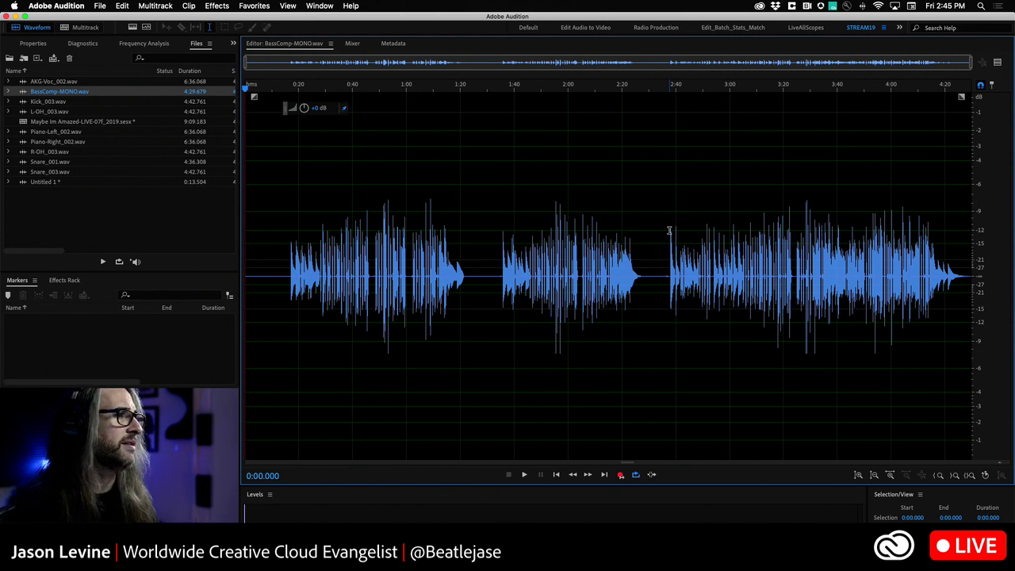
key(=)
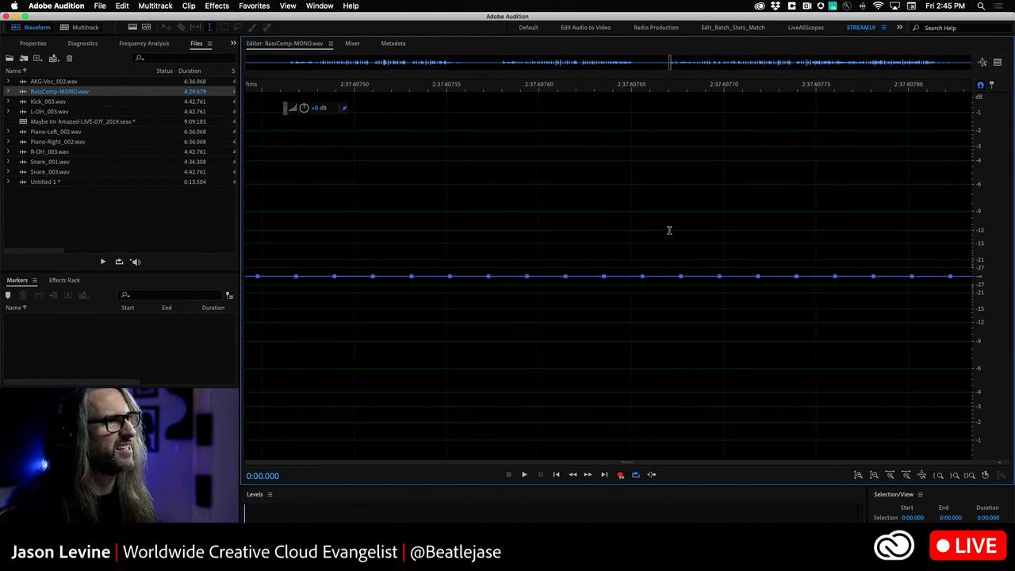
key(backslash)
key(=)
key(backslash)
scroll(668, 230, up, 10)
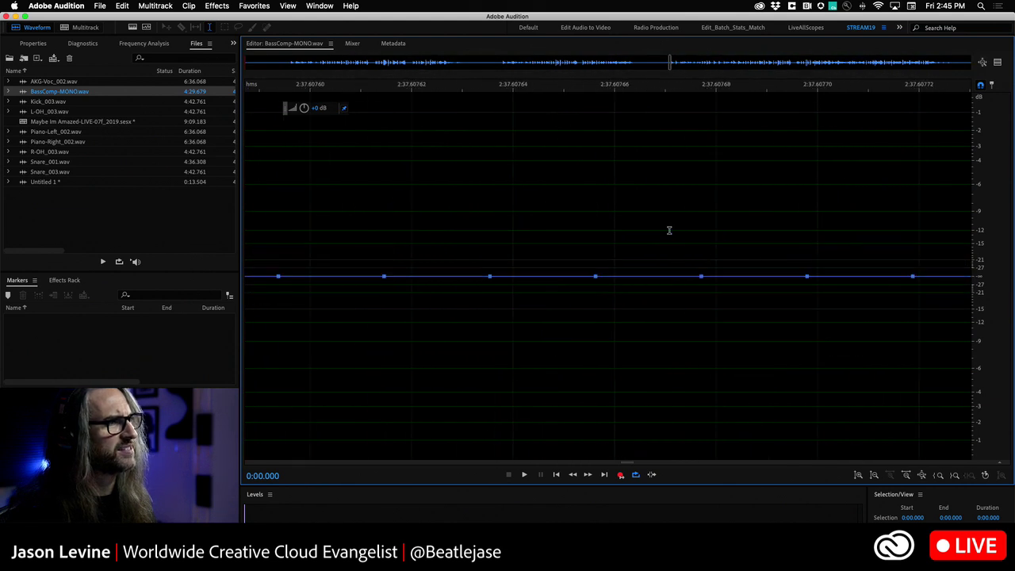
scroll(668, 230, down, 10)
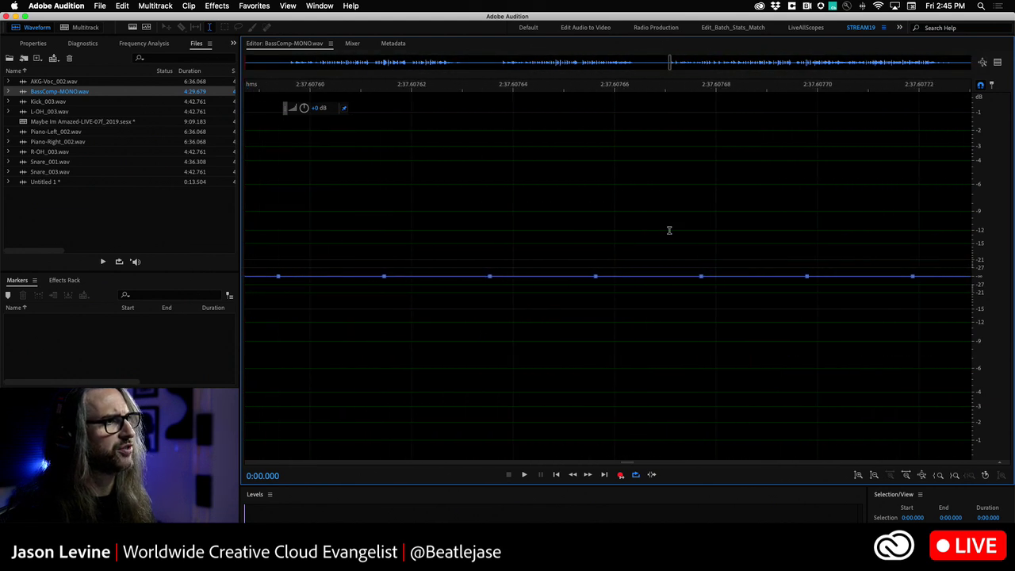
scroll(668, 230, up, 5)
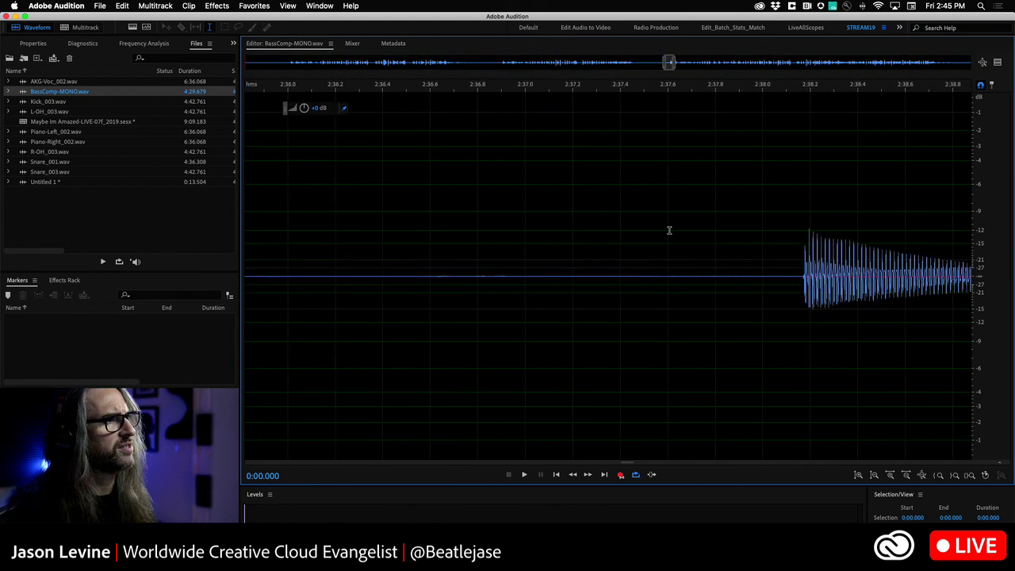
scroll(668, 230, down, 5)
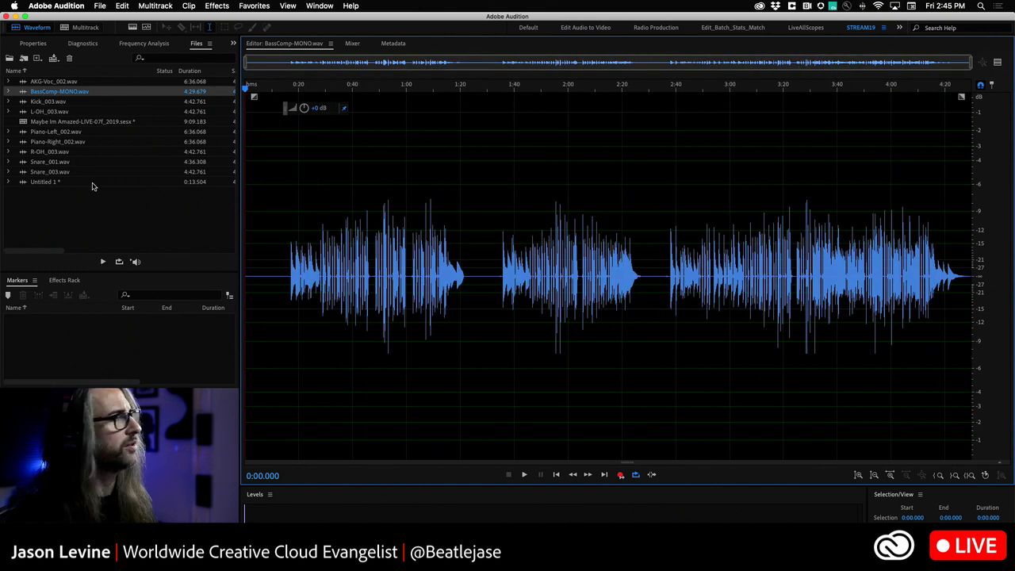
Show the frequency analysis of the bass recording and place the playhead at 1:00.000
click(142, 44)
key(Right)
key(Right)
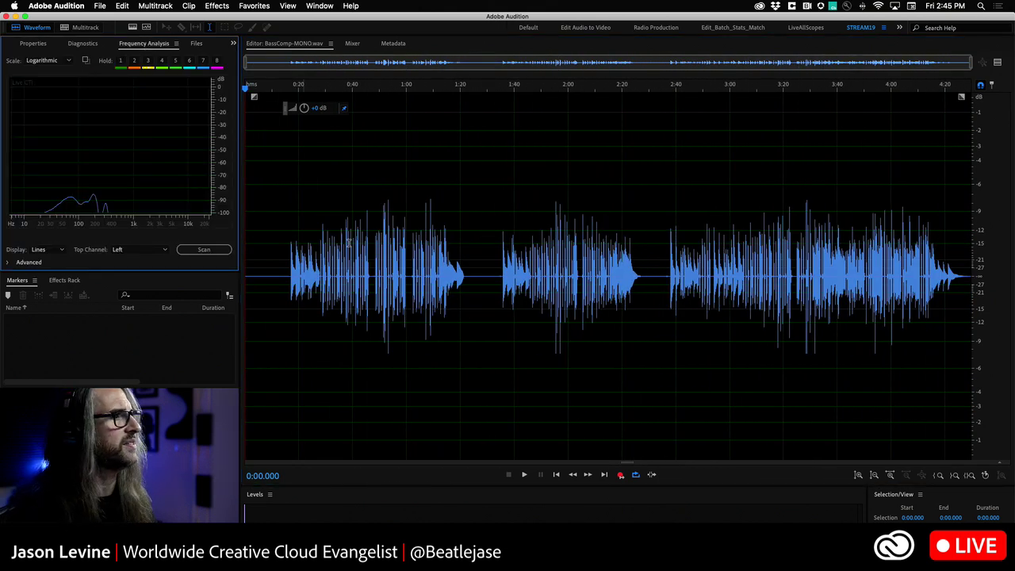
Compare the bass recording in the spectral frequency and spectral pitch displays, ending on the spectral frequency display
click(132, 29)
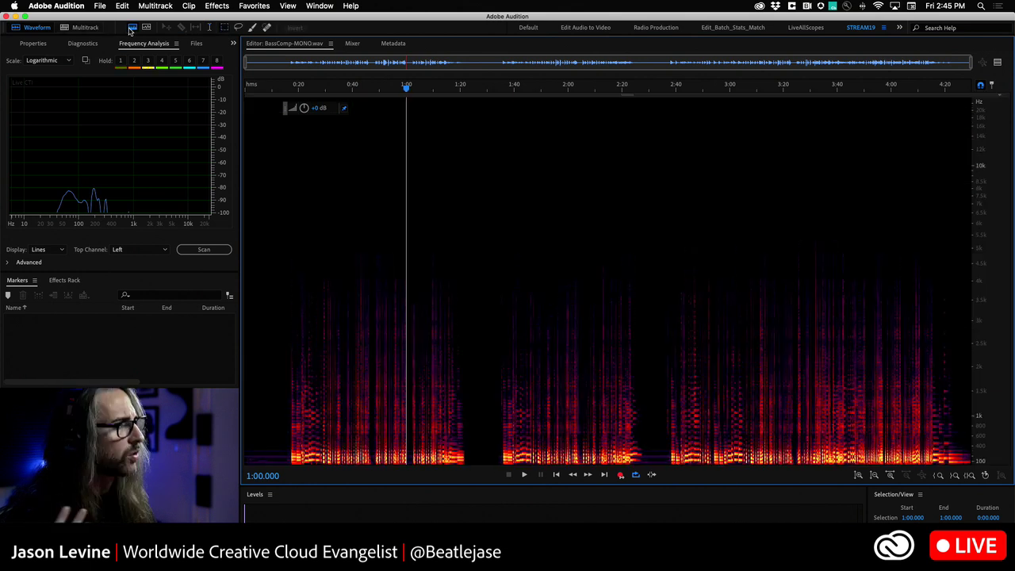
click(132, 29)
click(146, 28)
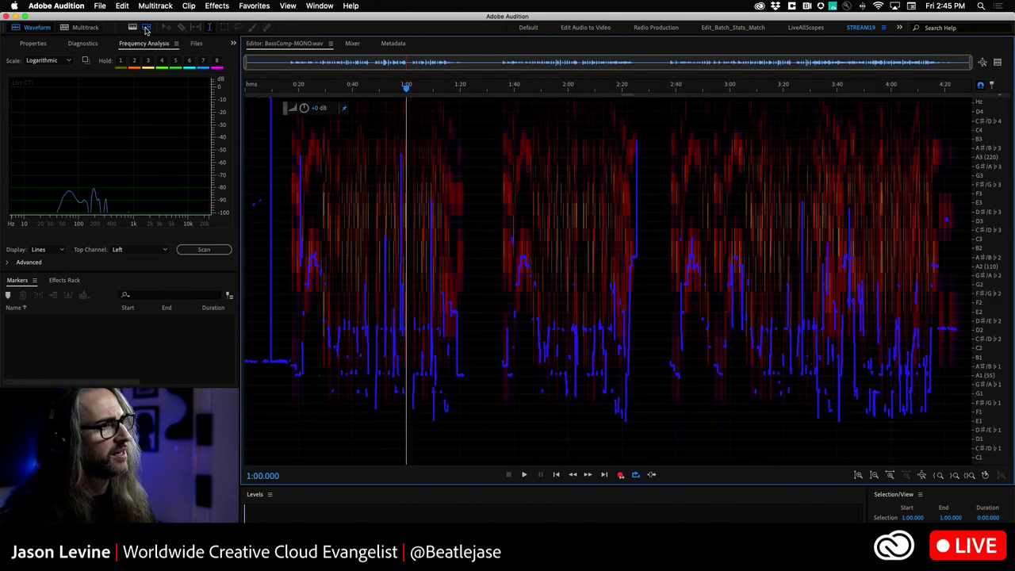
click(146, 29)
click(131, 29)
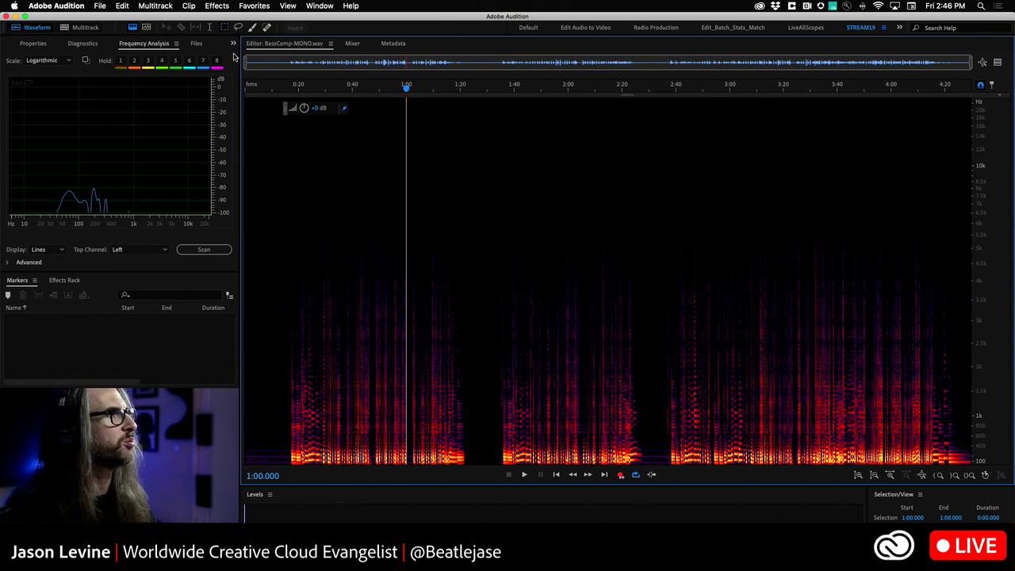
Show Phase Analysis below the frequency analysis and return to the Maybe Im Amazed multitrack session
click(320, 5)
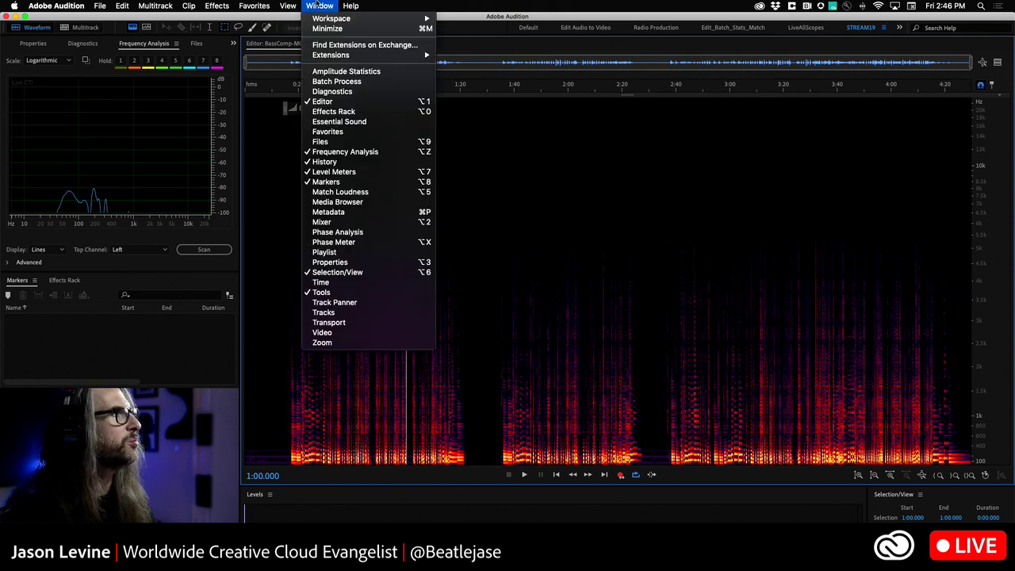
click(341, 232)
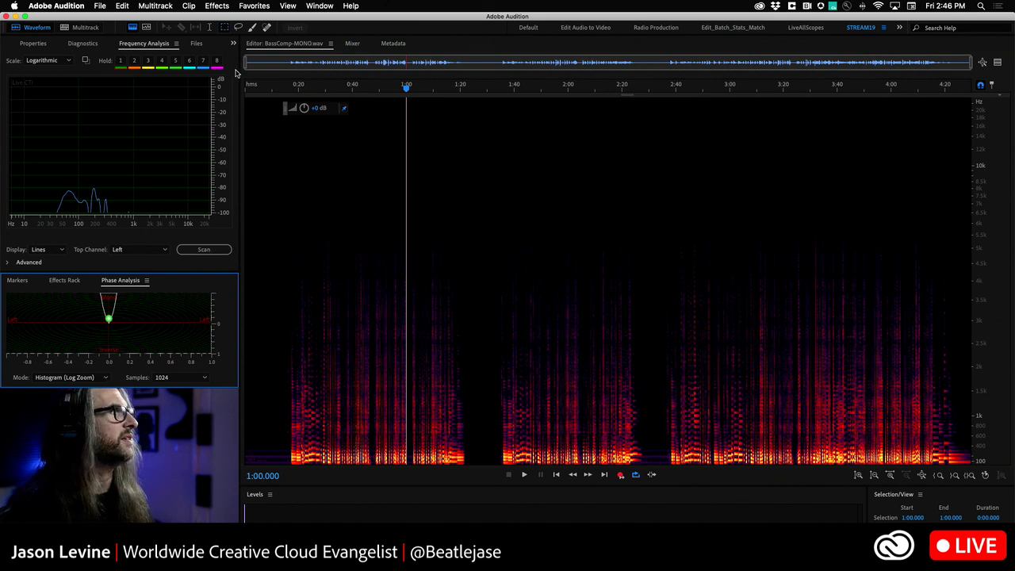
click(83, 28)
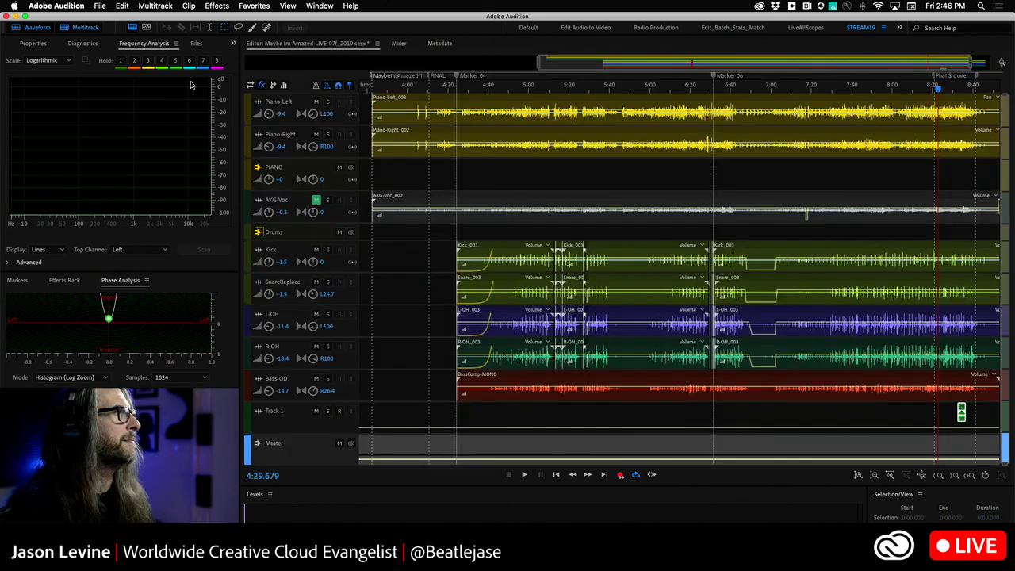
Move the playhead to 6:10.910 and bypass the whole effects rack of the AKG-Voc track
click(751, 88)
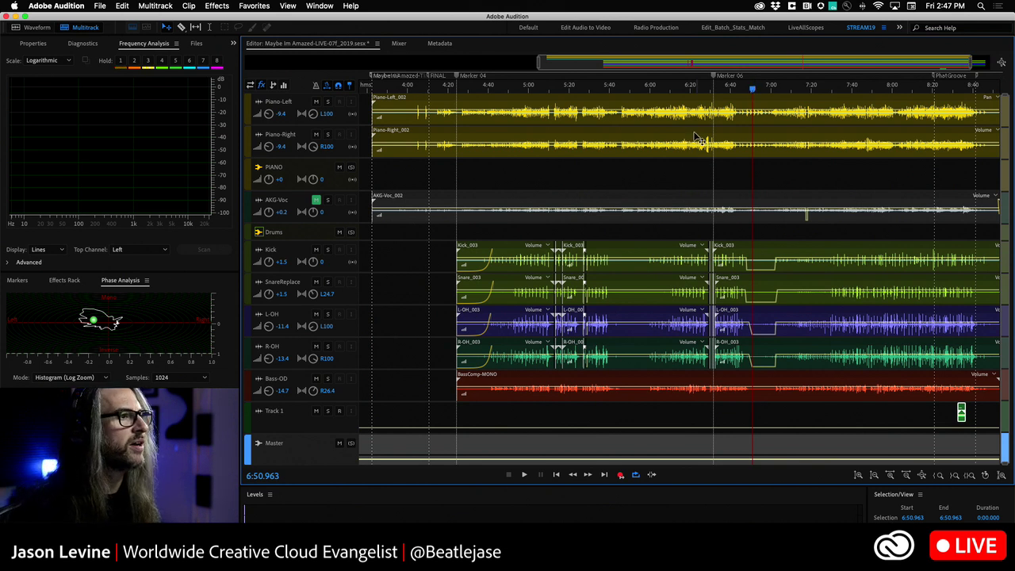
click(671, 88)
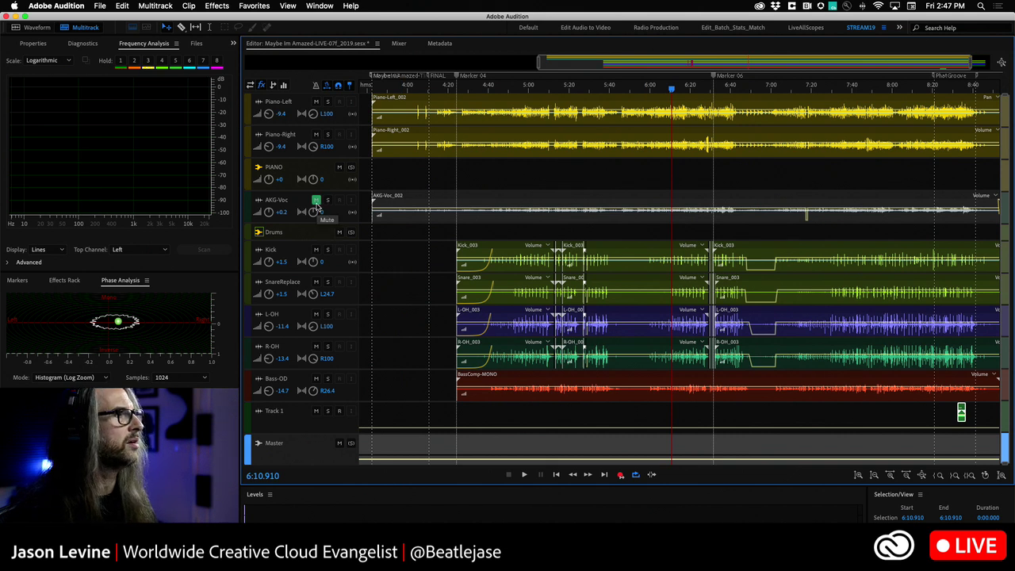
click(399, 44)
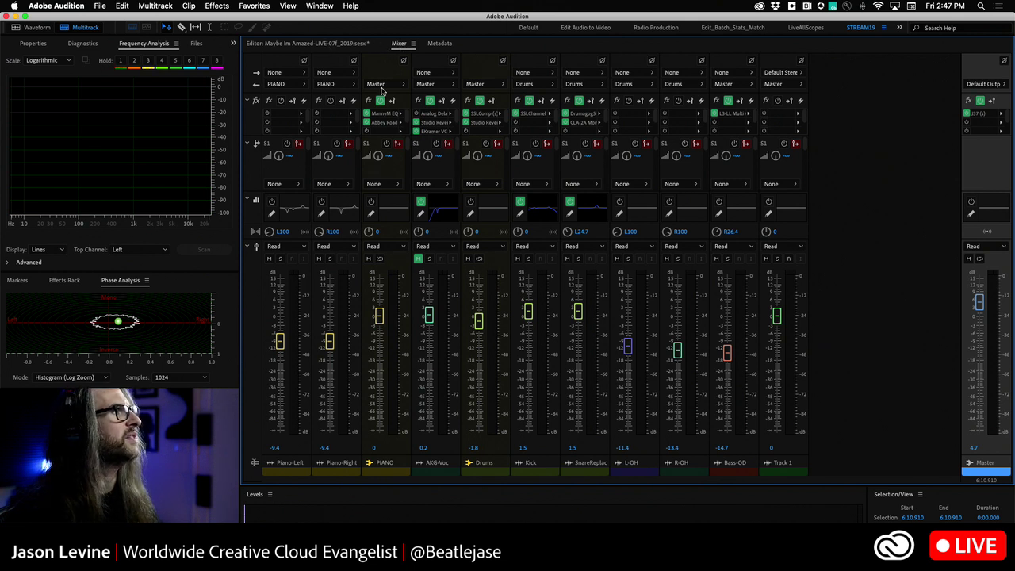
click(430, 104)
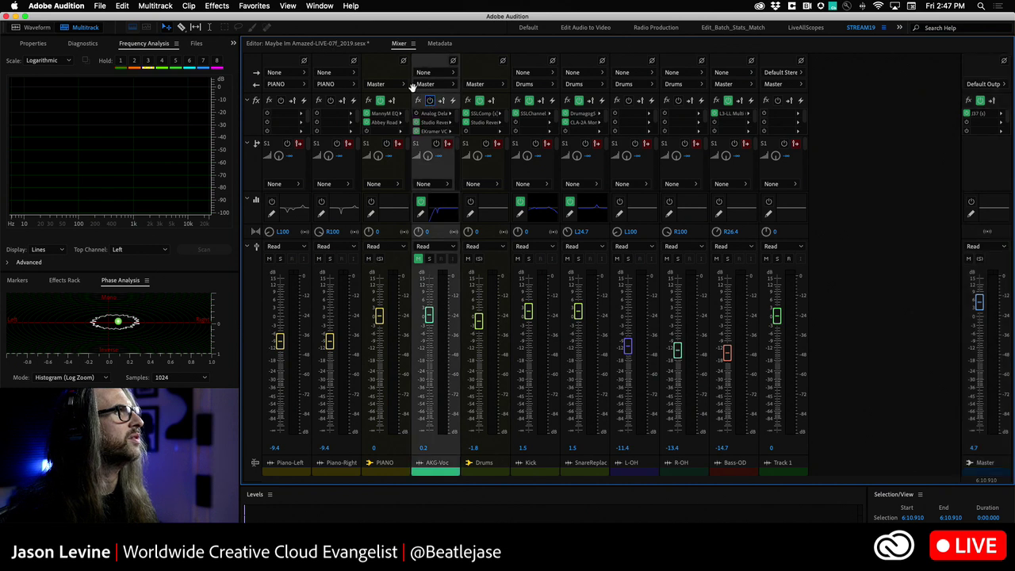
click(313, 44)
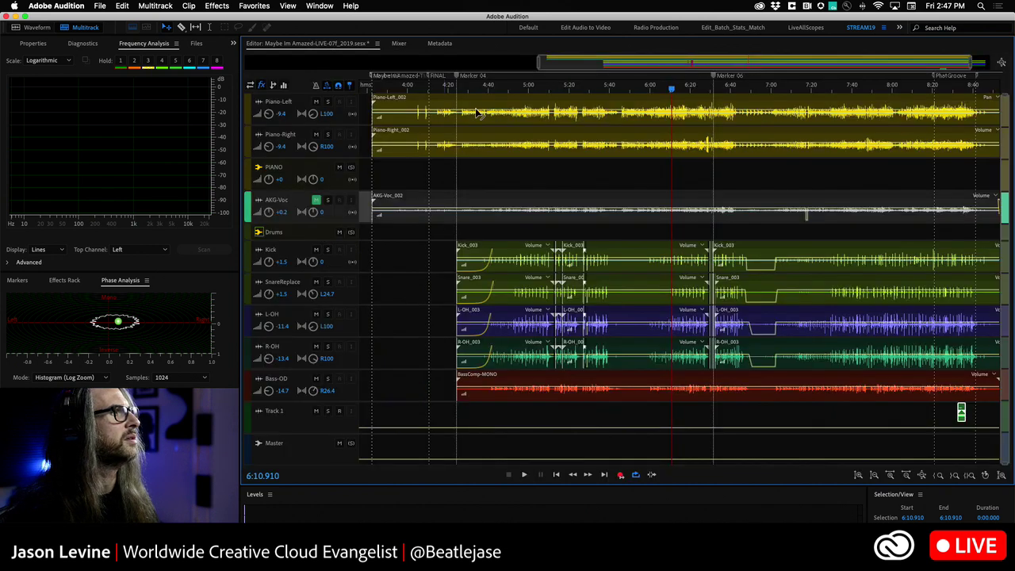
Play the mix from 6:10.910 with the AKG-Voc track unmuted, check the Mixer levels, and stop playback on the timeline
key(space)
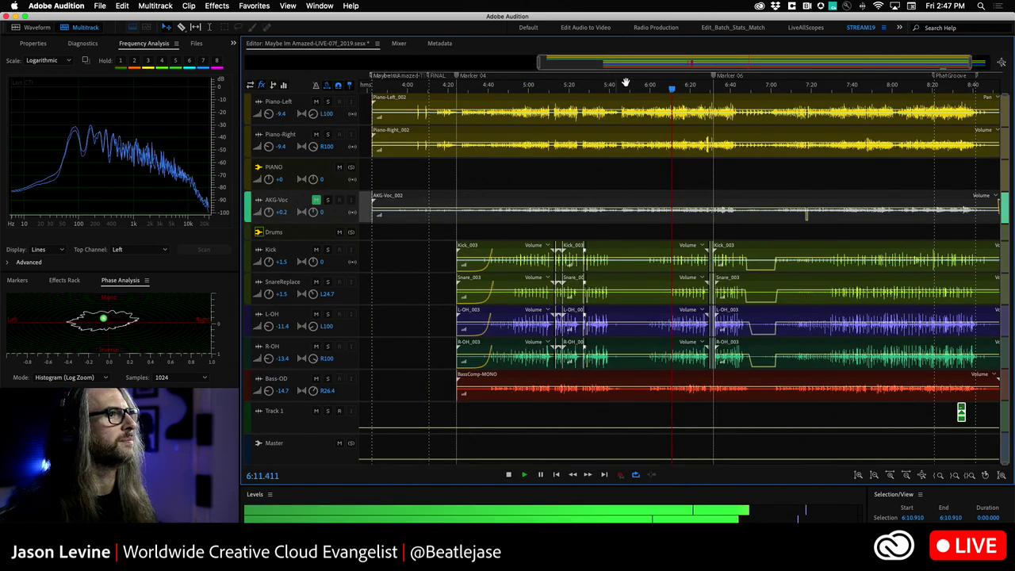
click(316, 200)
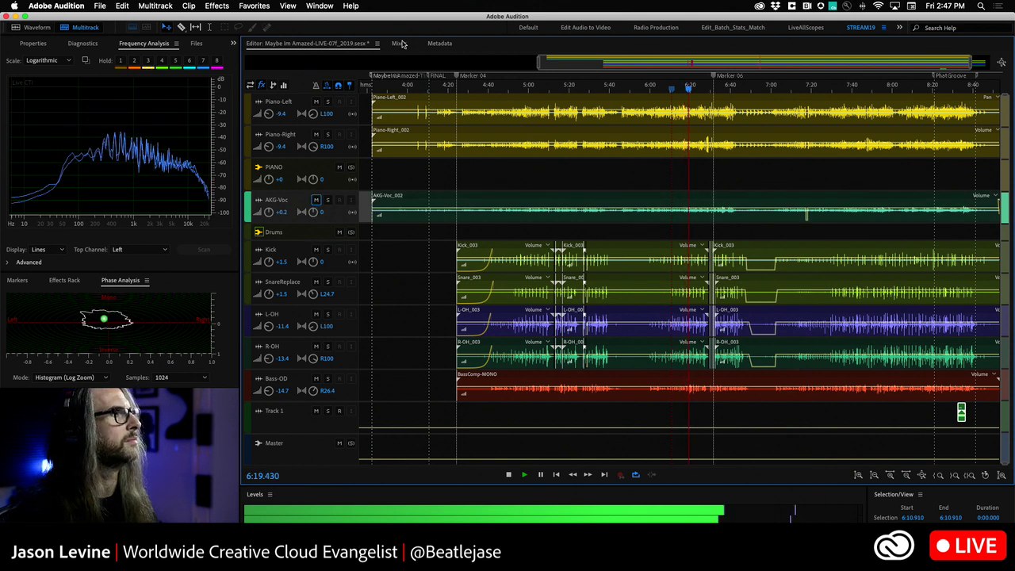
click(400, 43)
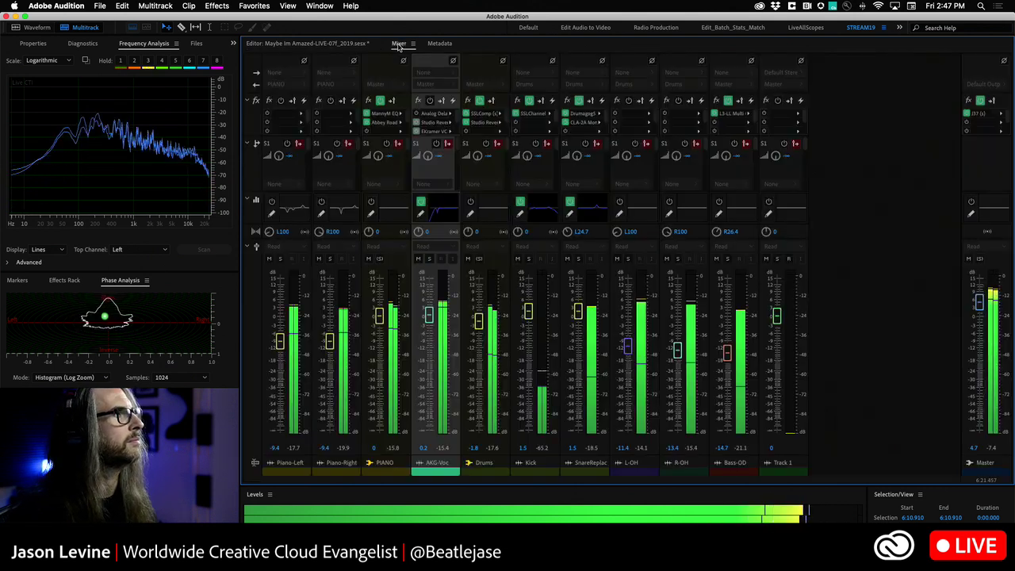
click(329, 42)
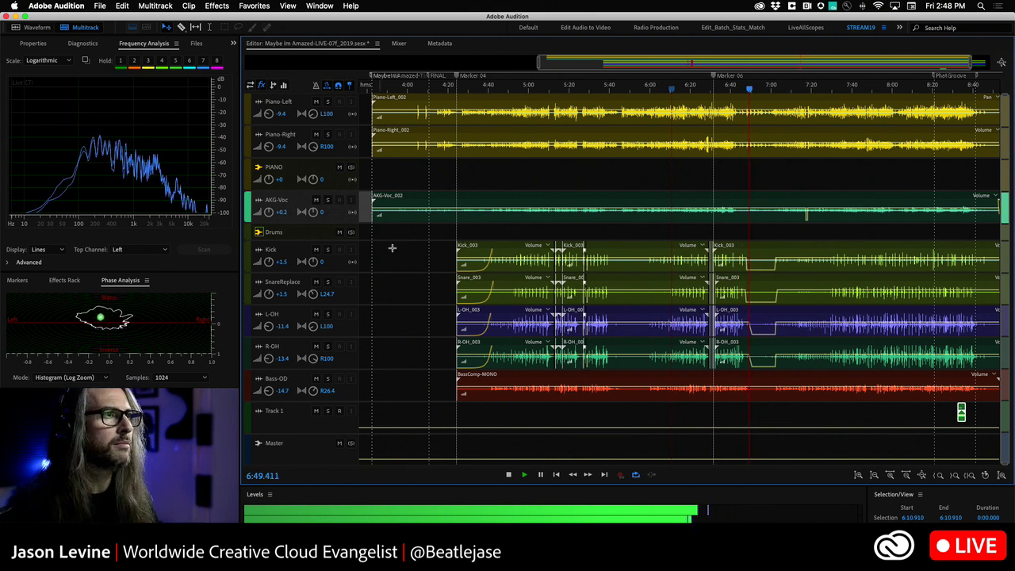
click(508, 475)
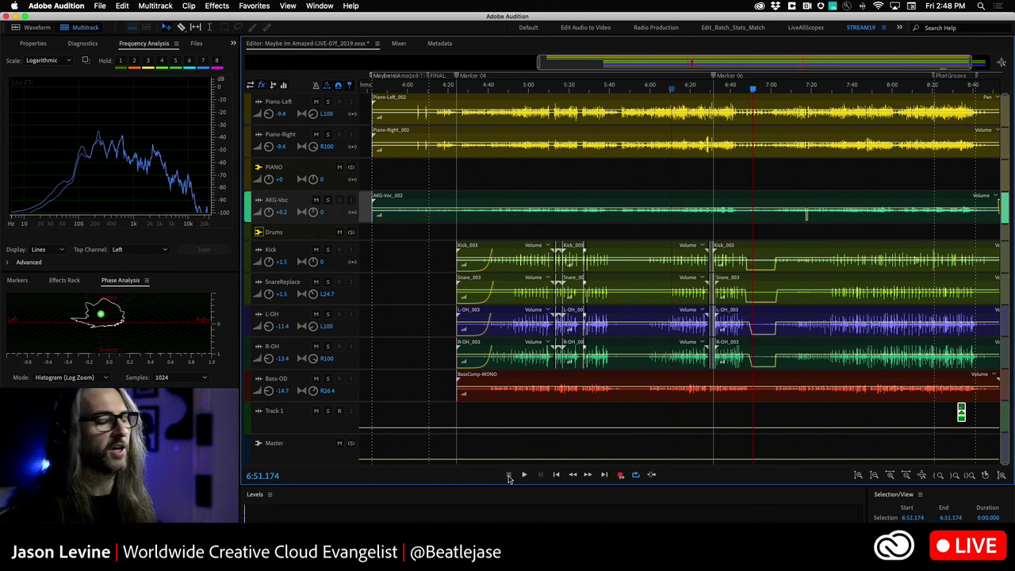